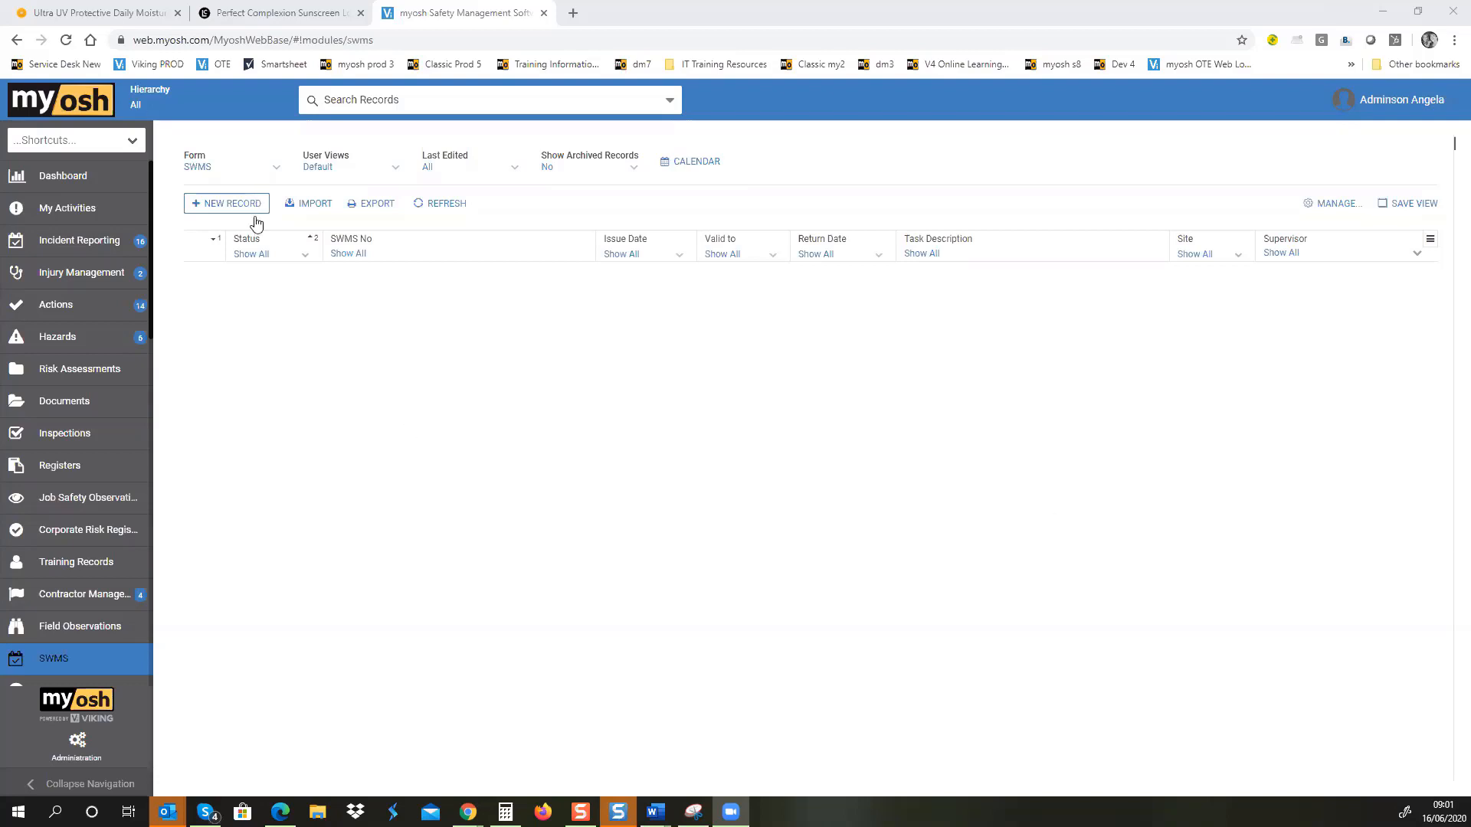
Step: Create a new SWMS record, widen its form to fill the page, and collapse all sections except Details
{"action": "left_click", "coordinate": [228, 216]}
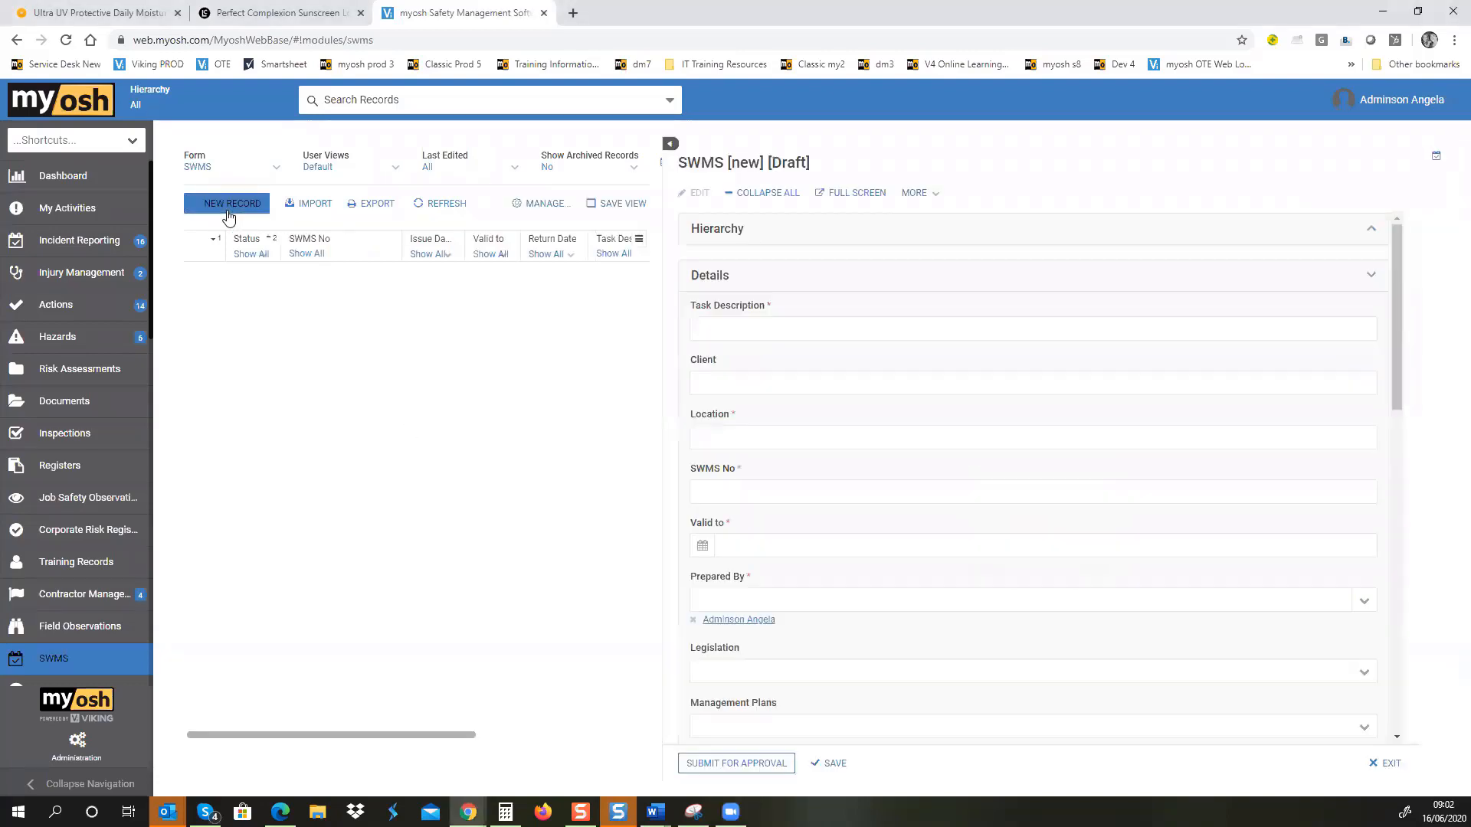
{"action": "left_click", "coordinate": [671, 144]}
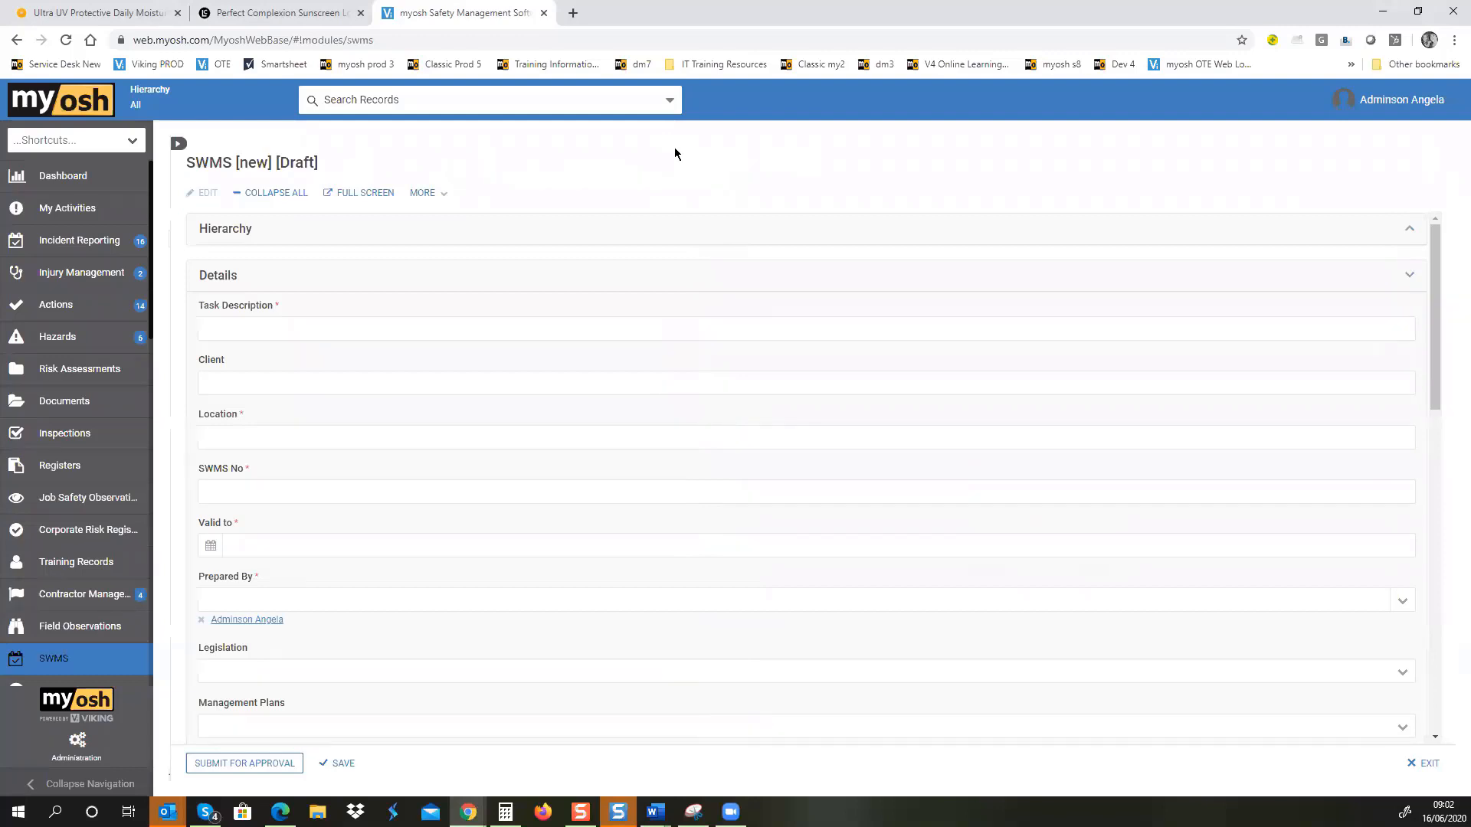
{"action": "left_click", "coordinate": [275, 194]}
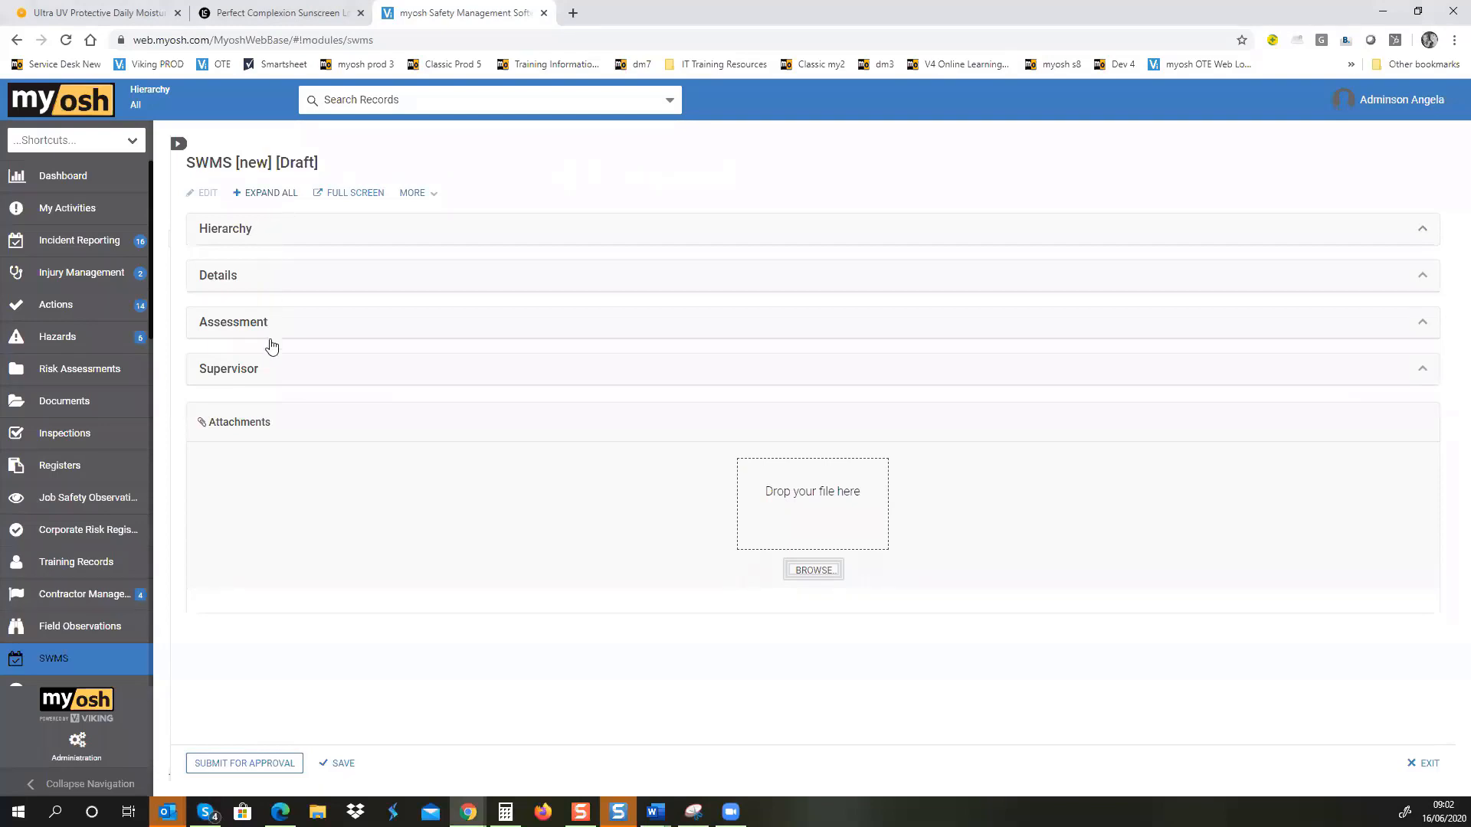
{"action": "left_click", "coordinate": [239, 285]}
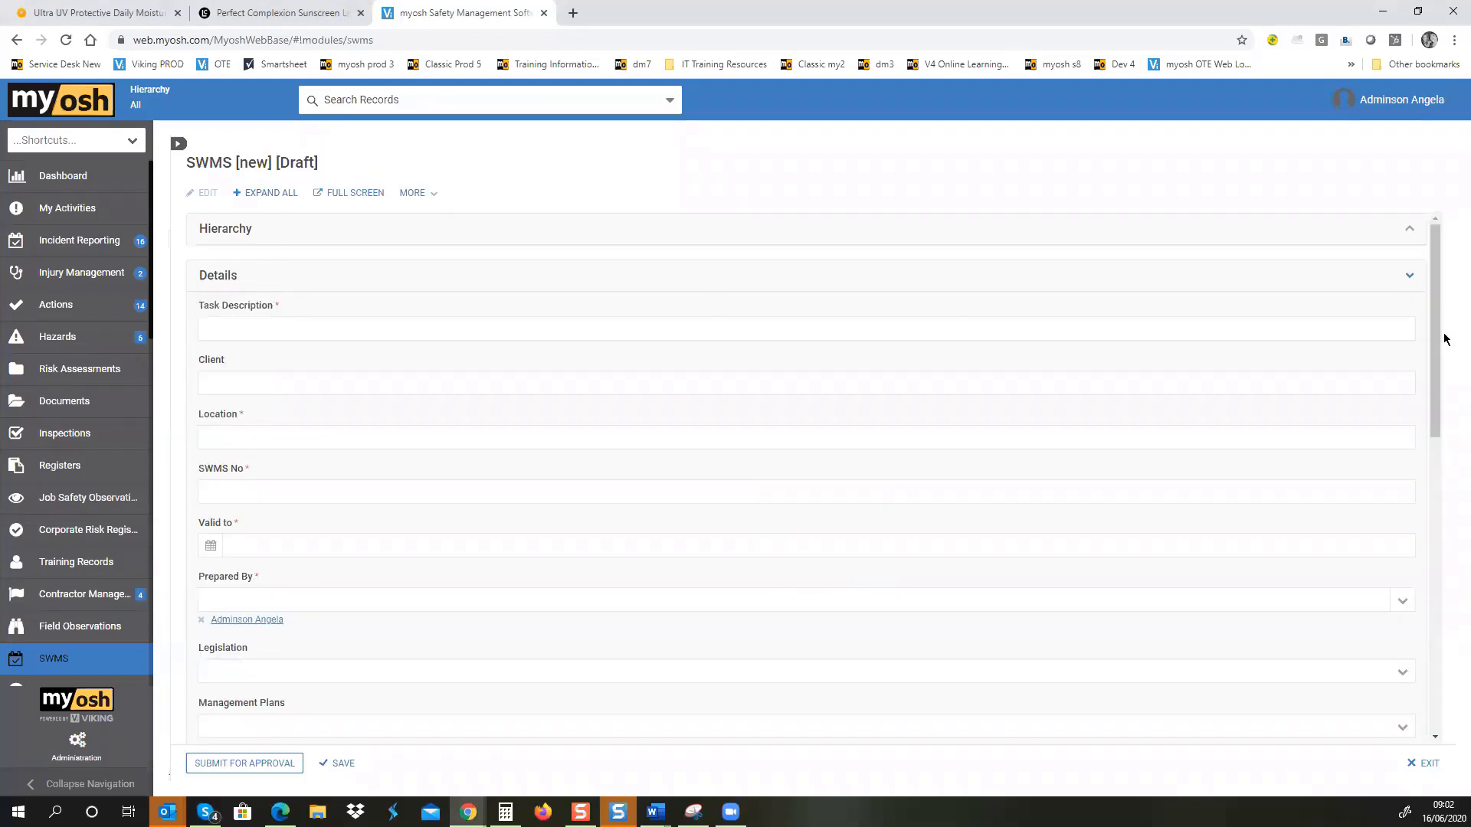
{"action": "left_click_drag", "start_coordinate": [1438, 340], "coordinate": [1437, 328]}
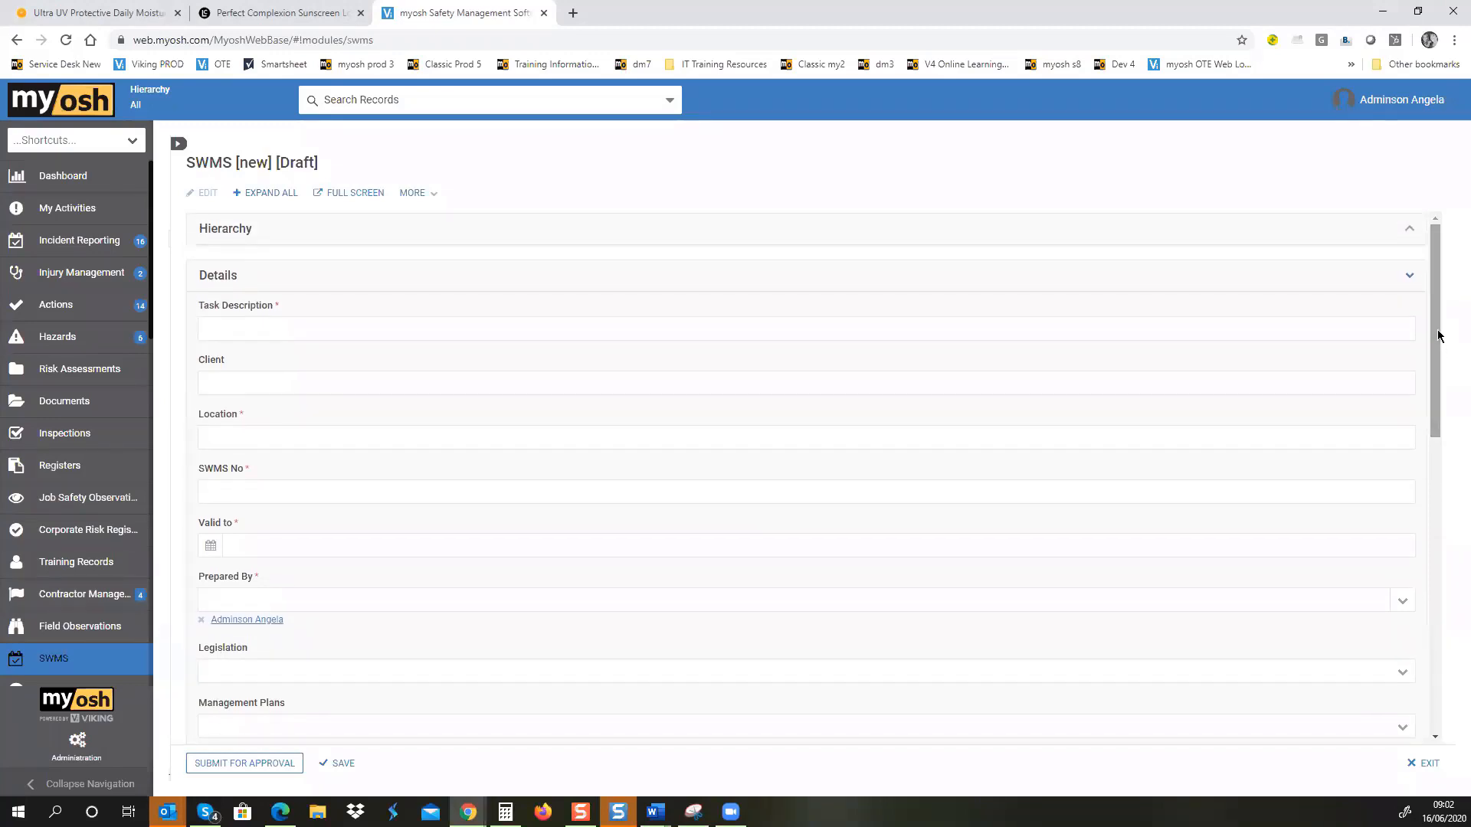
Step: Fill in the record's Task Description as "Changing a tyre", Location as "Workshop" and SWMS No as 1
{"action": "left_click", "coordinate": [295, 330]}
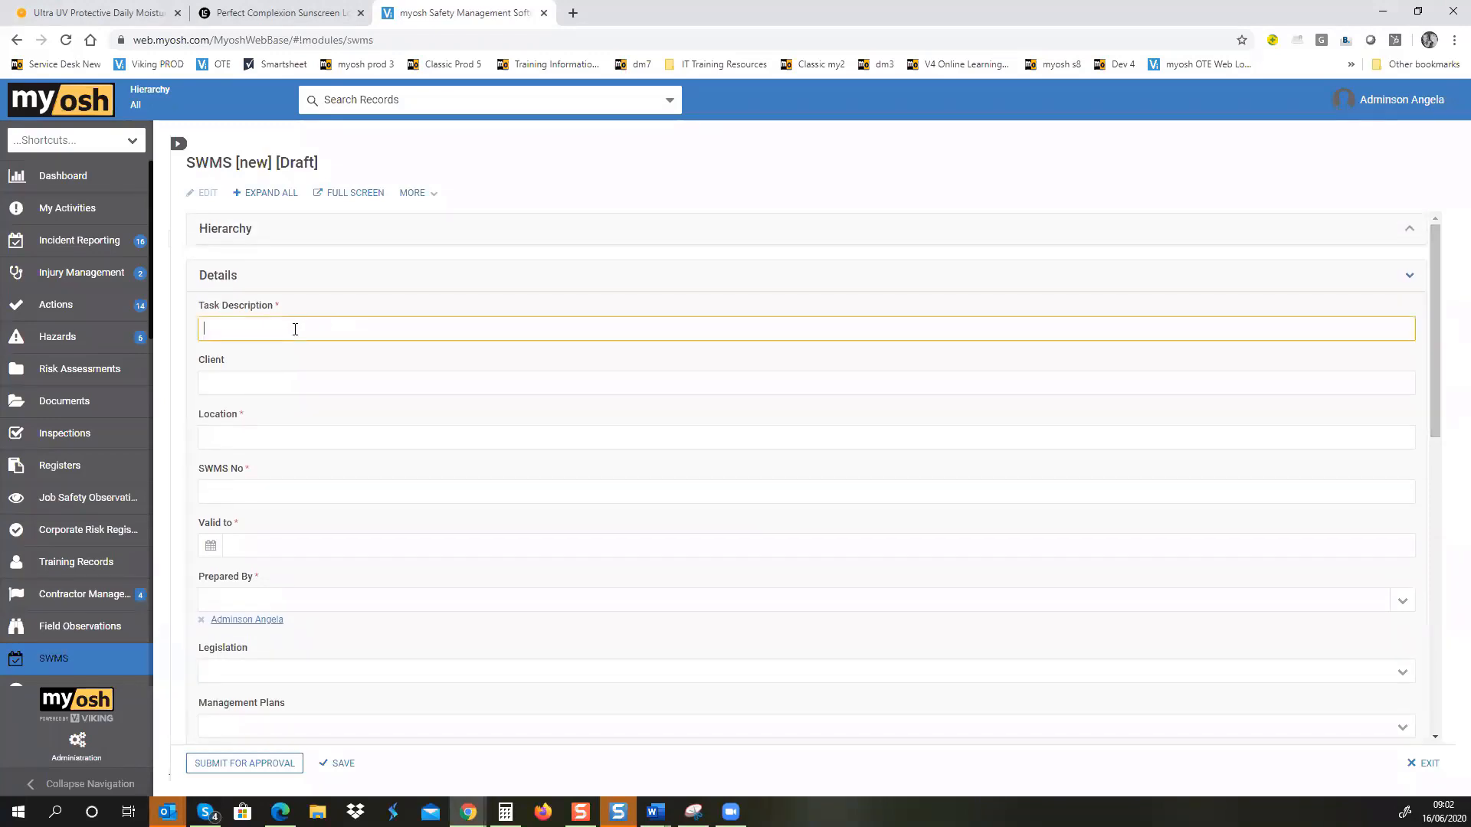
{"action": "type", "text": "Changing a tyre"}
{"action": "left_click", "coordinate": [232, 435]}
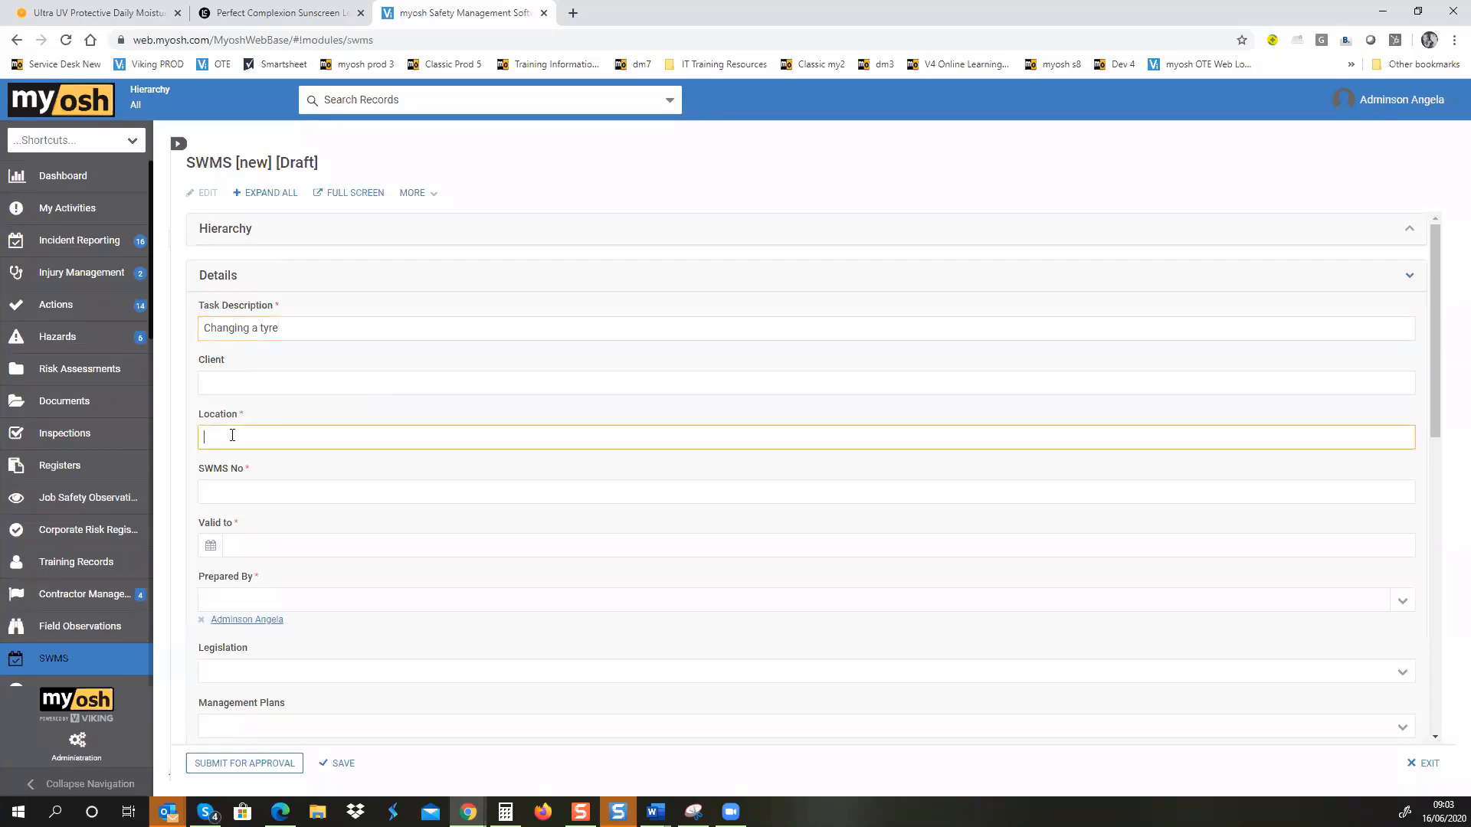
{"action": "type", "text": "Workshop"}
{"action": "left_click", "coordinate": [232, 486]}
{"action": "type", "text": "1"}
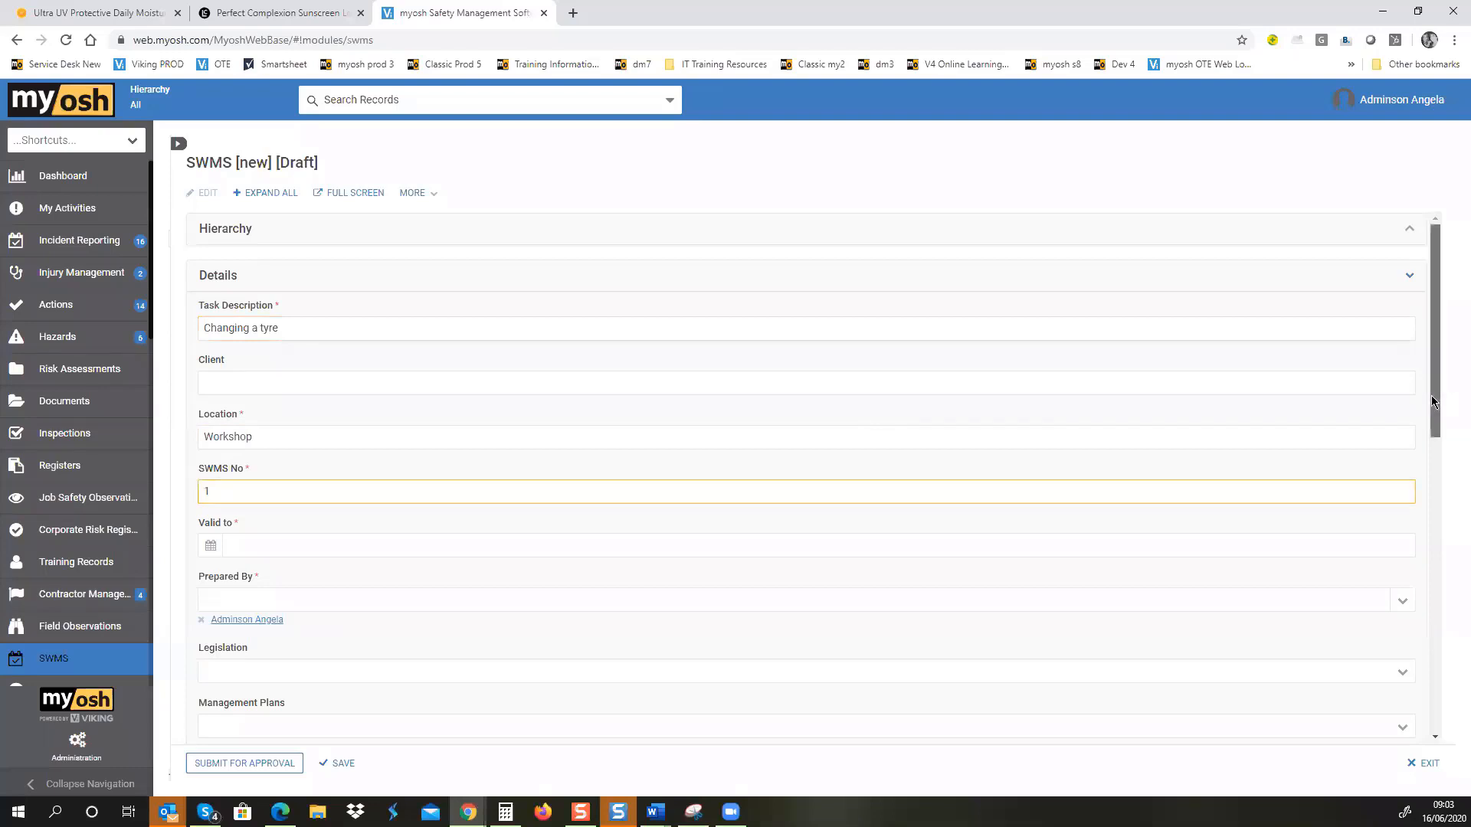
Step: Set the record's Valid to date to 26/06/2020
{"action": "left_click_drag", "start_coordinate": [1433, 401], "coordinate": [1449, 486]}
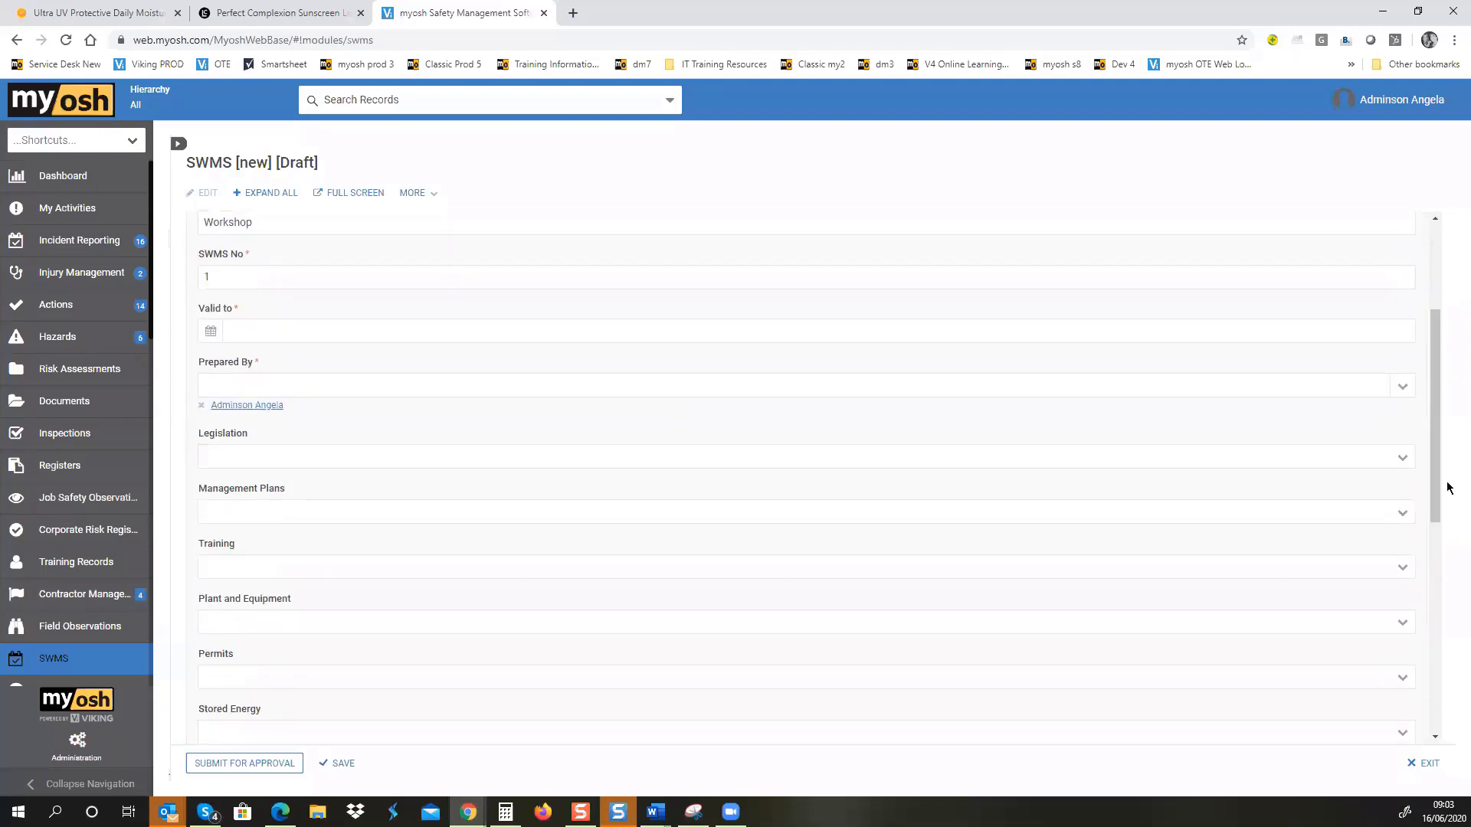
{"action": "left_click", "coordinate": [210, 331]}
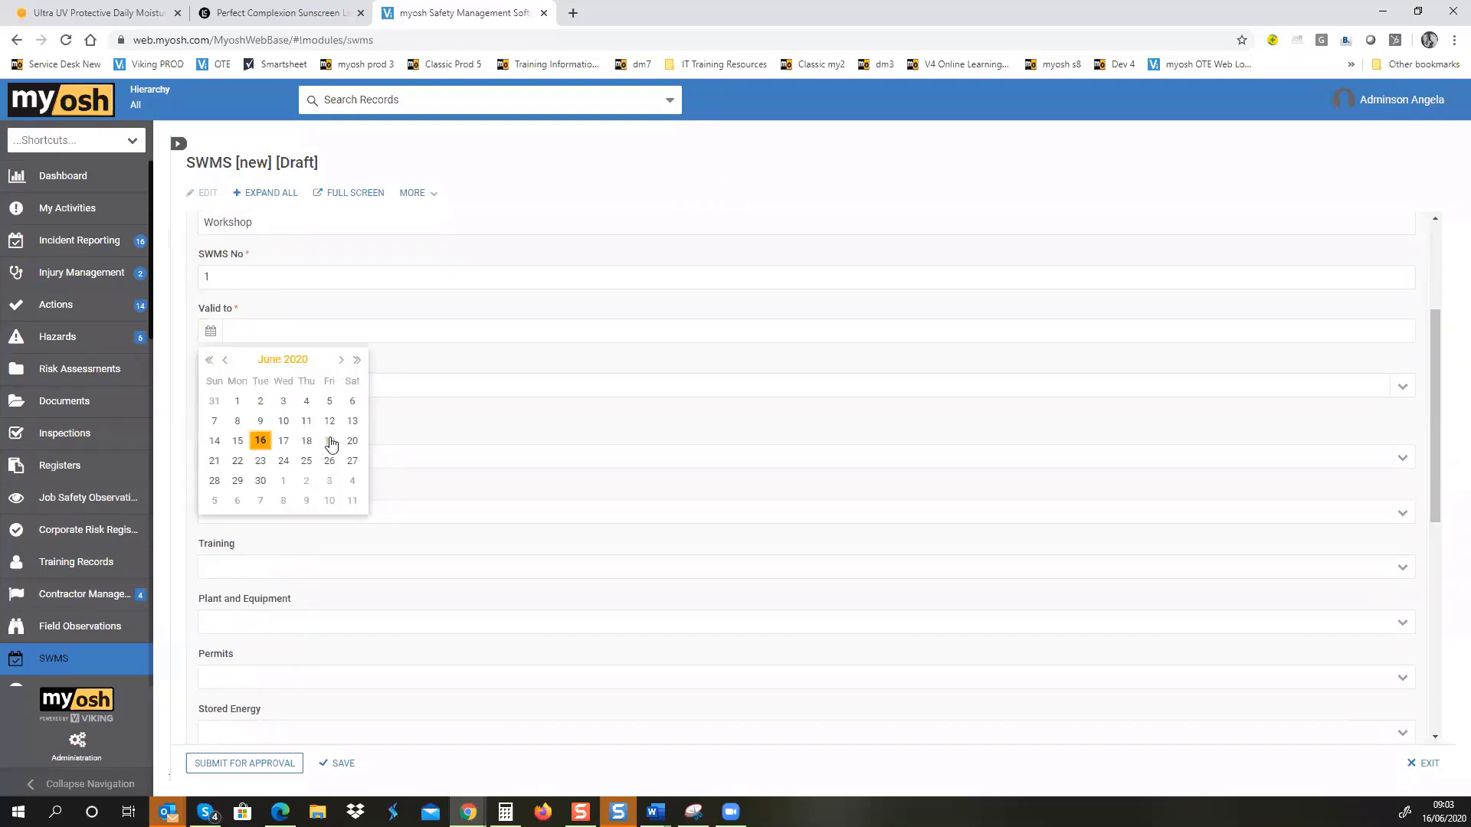
{"action": "left_click", "coordinate": [329, 462]}
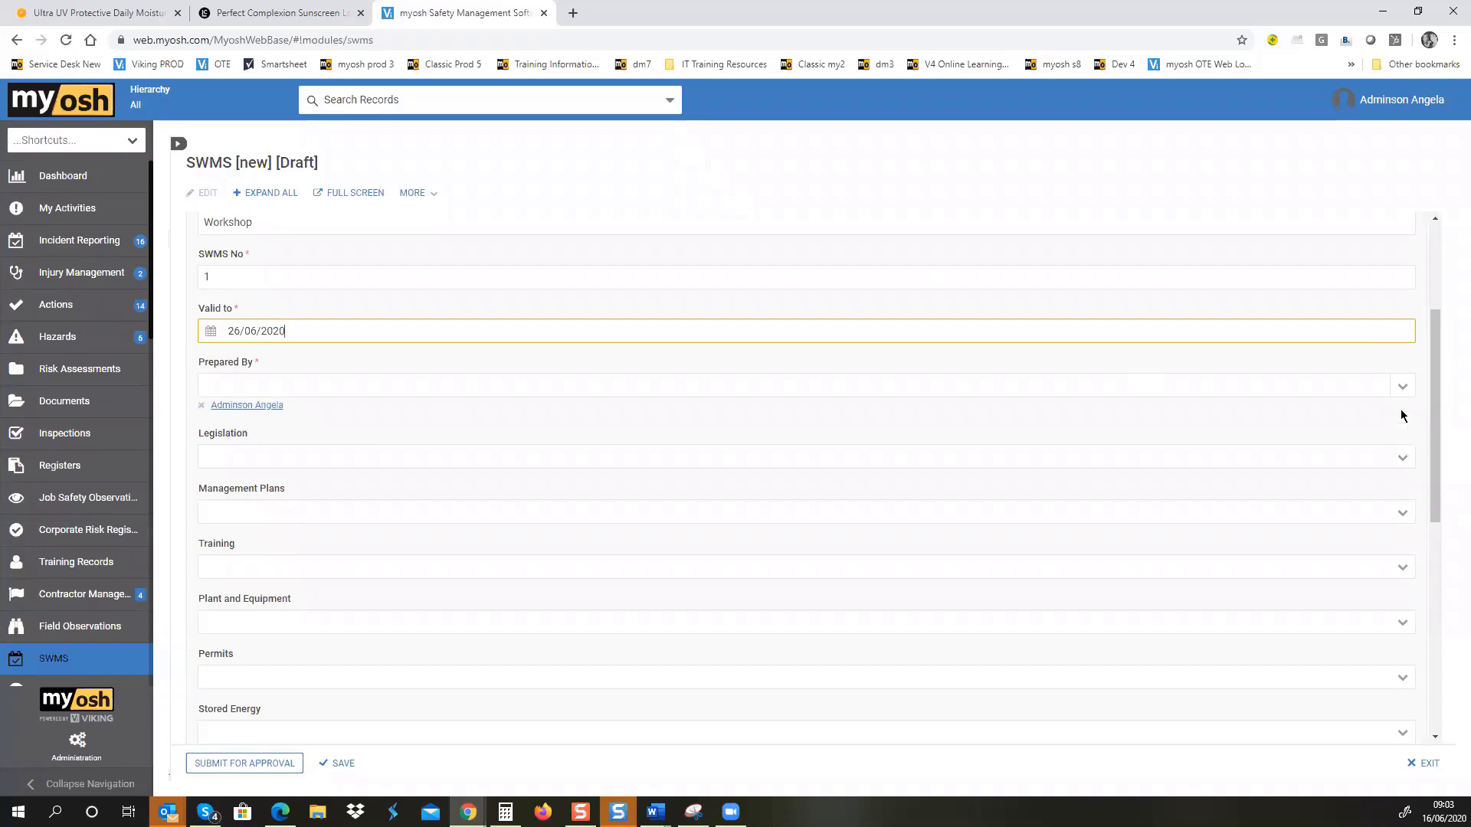
{"action": "left_click", "coordinate": [1402, 387]}
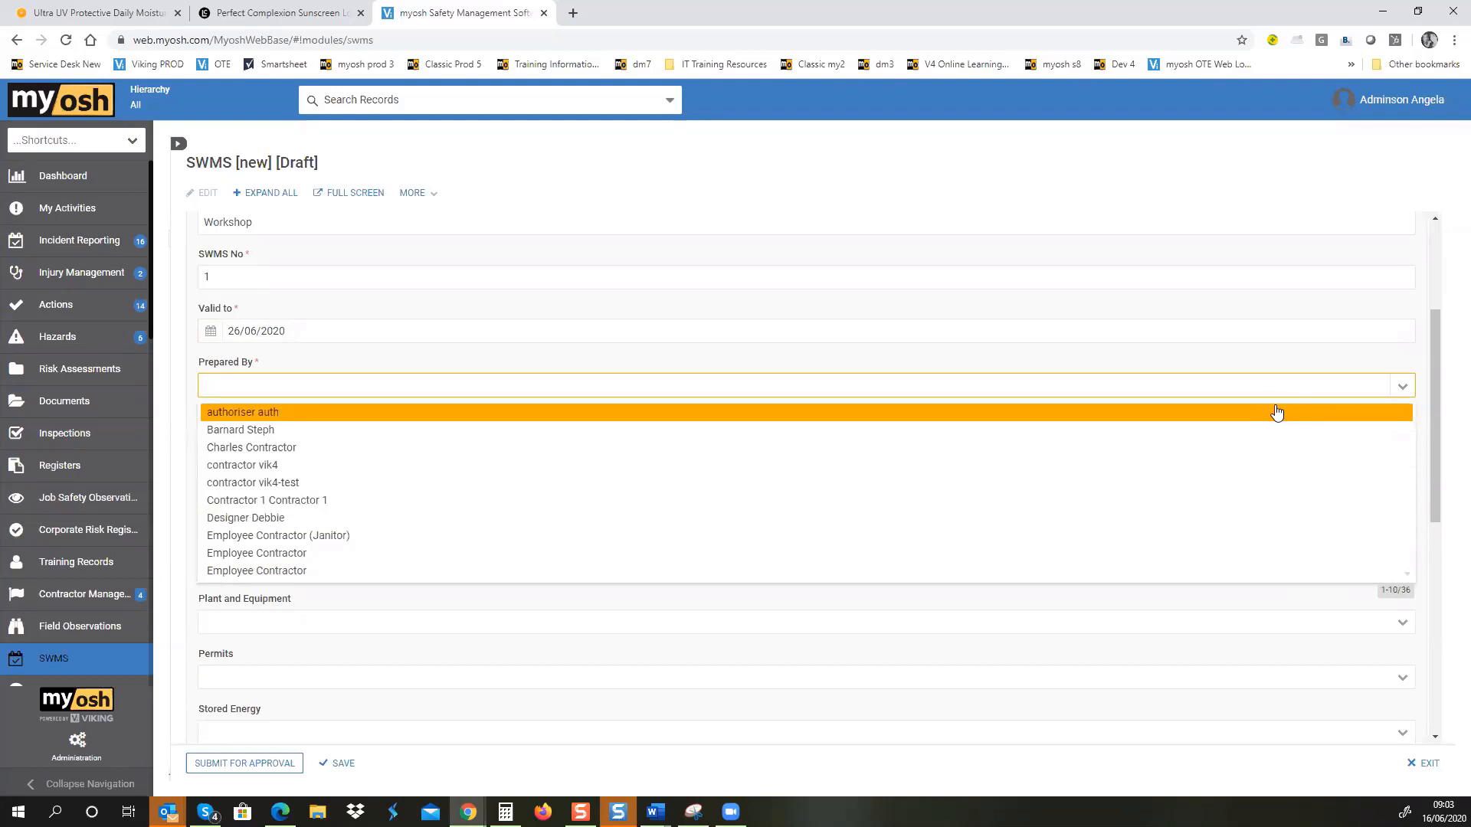
{"action": "left_click", "coordinate": [318, 363]}
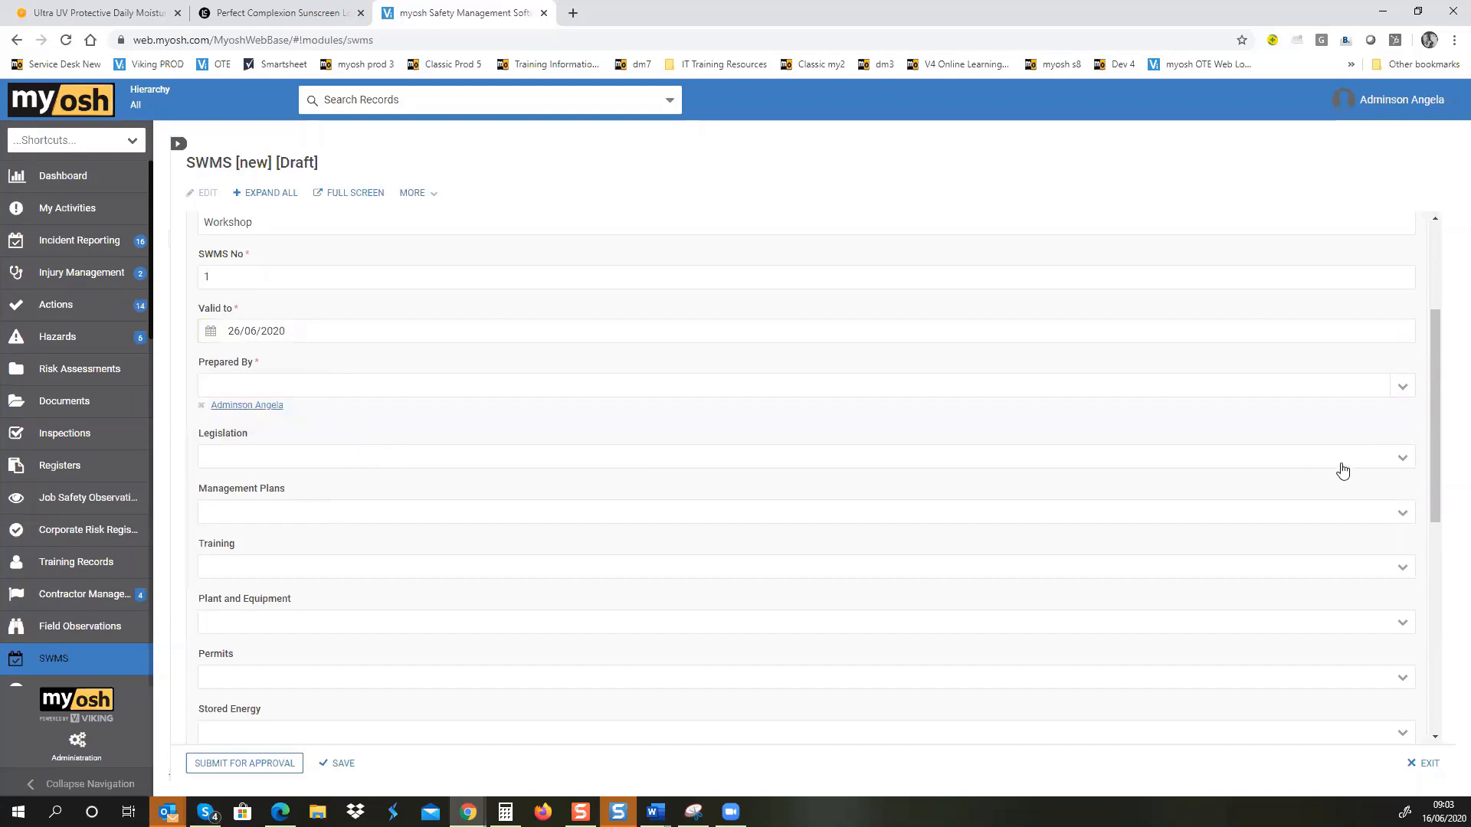
{"action": "left_click", "coordinate": [1402, 462]}
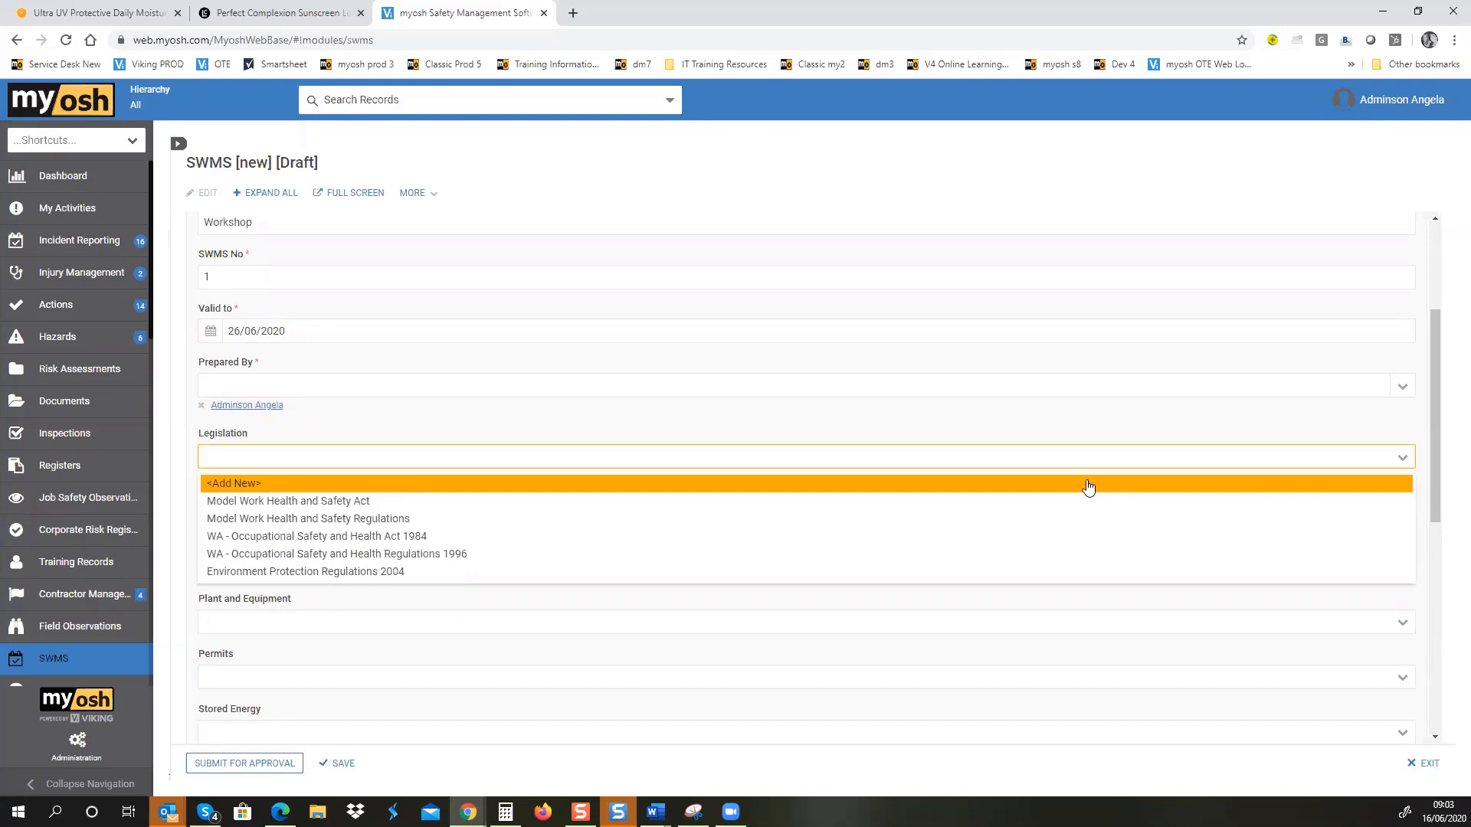
{"action": "left_click", "coordinate": [572, 420]}
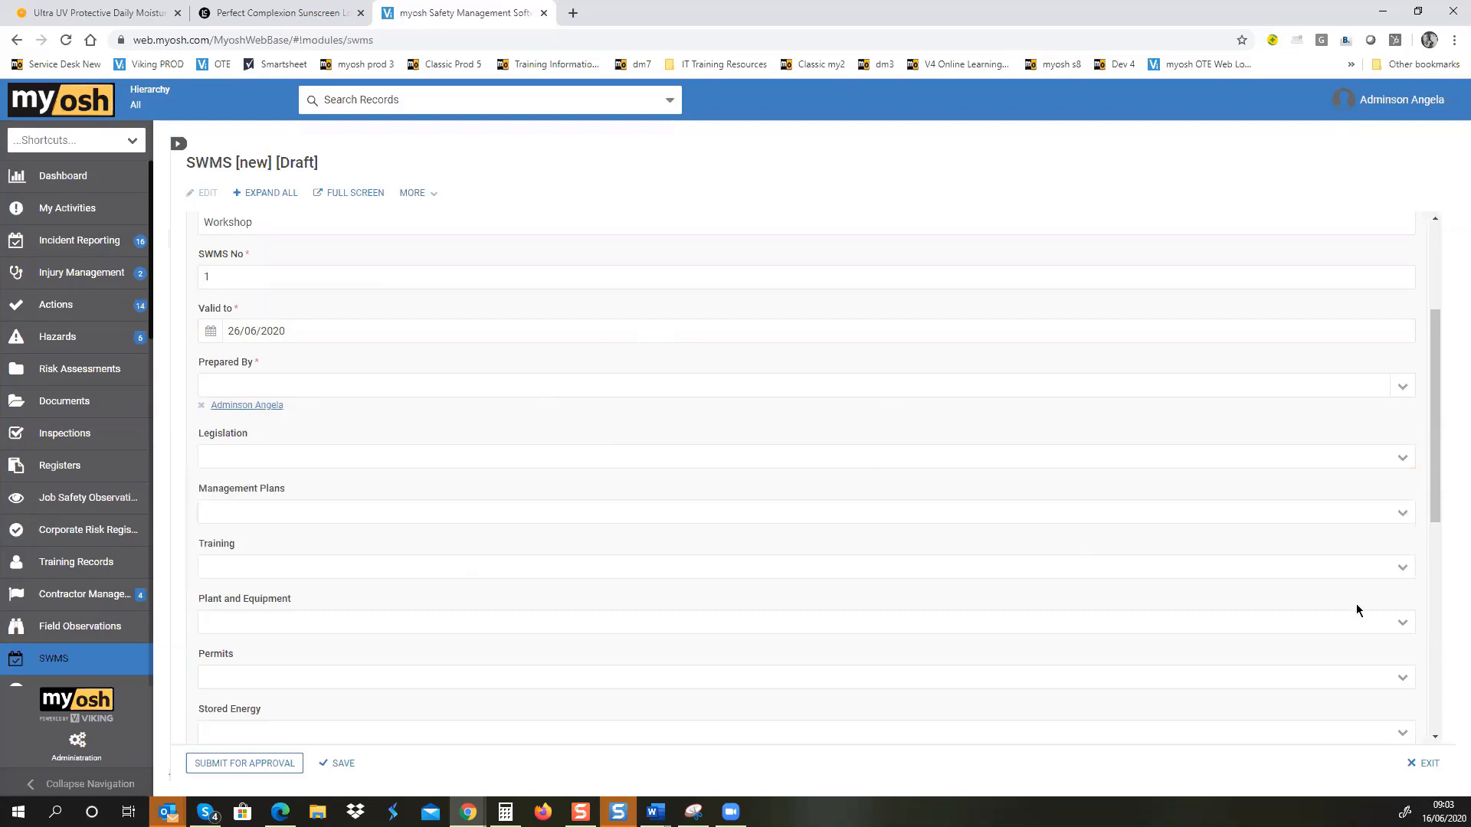
Step: Add Safety Management Plan and Quality Management Plan to the record's Management Plans
{"action": "left_click", "coordinate": [1403, 512]}
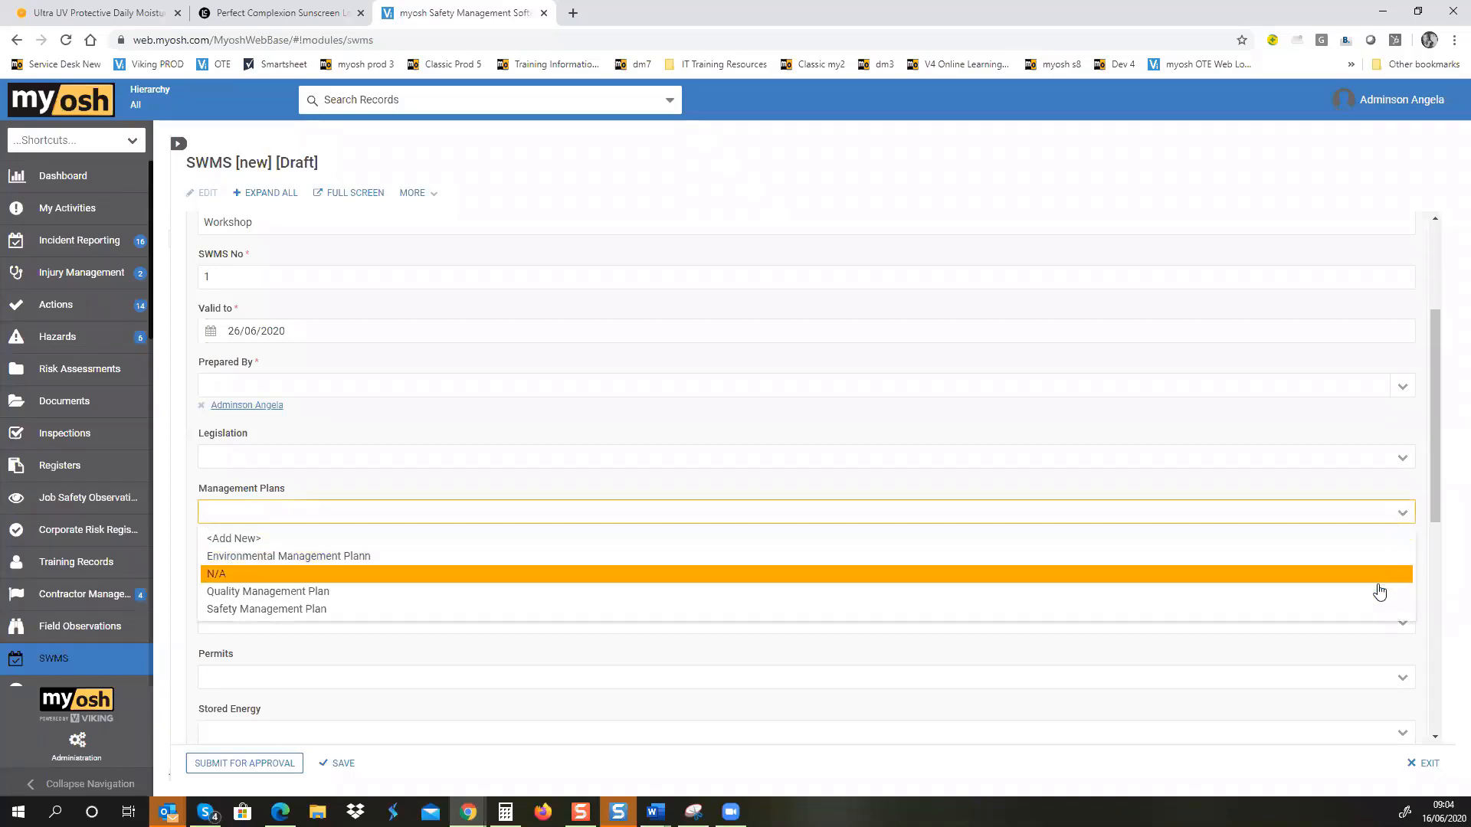
{"action": "left_click", "coordinate": [1381, 610]}
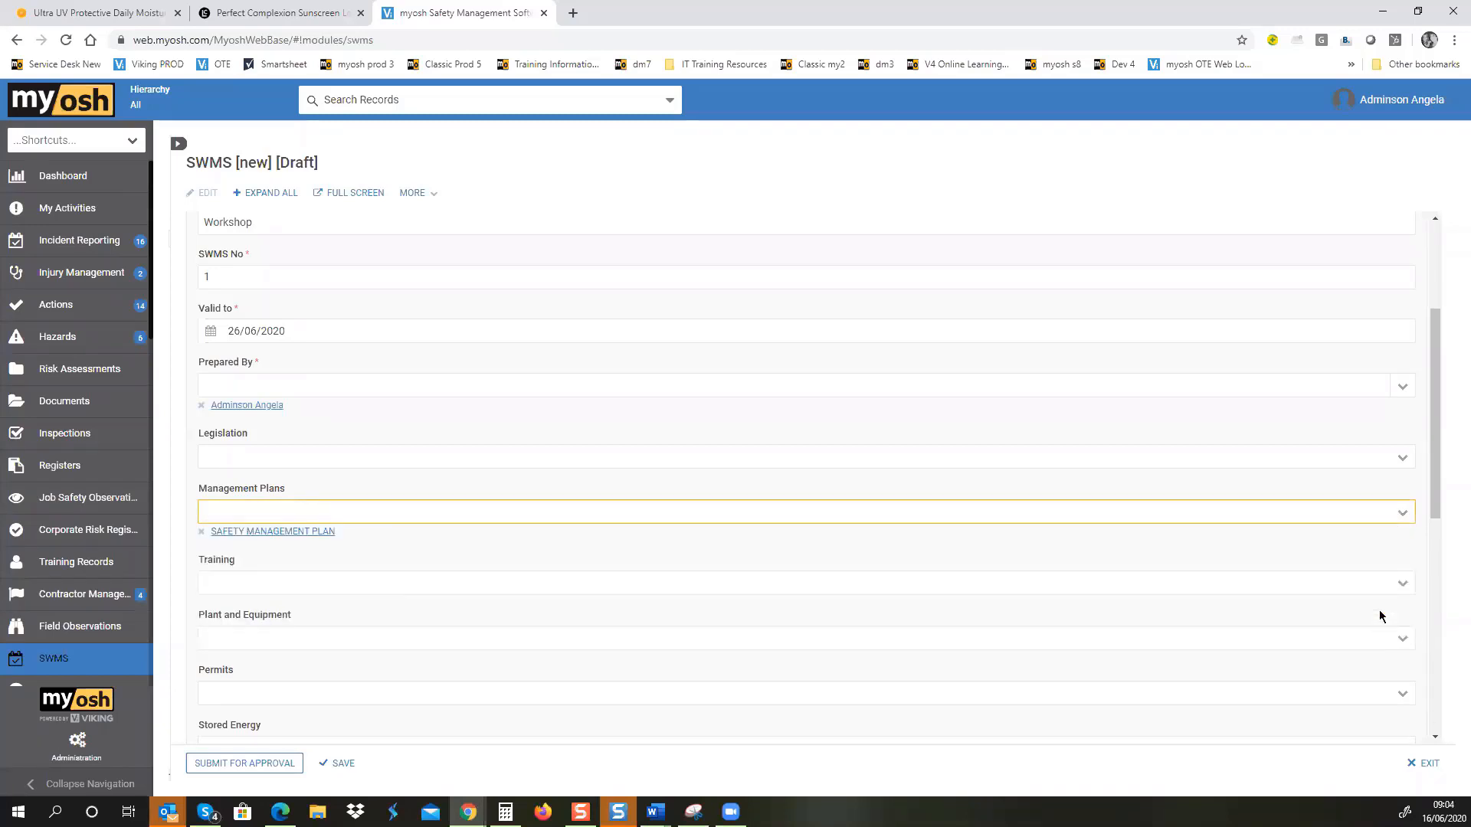
{"action": "left_click", "coordinate": [1399, 514]}
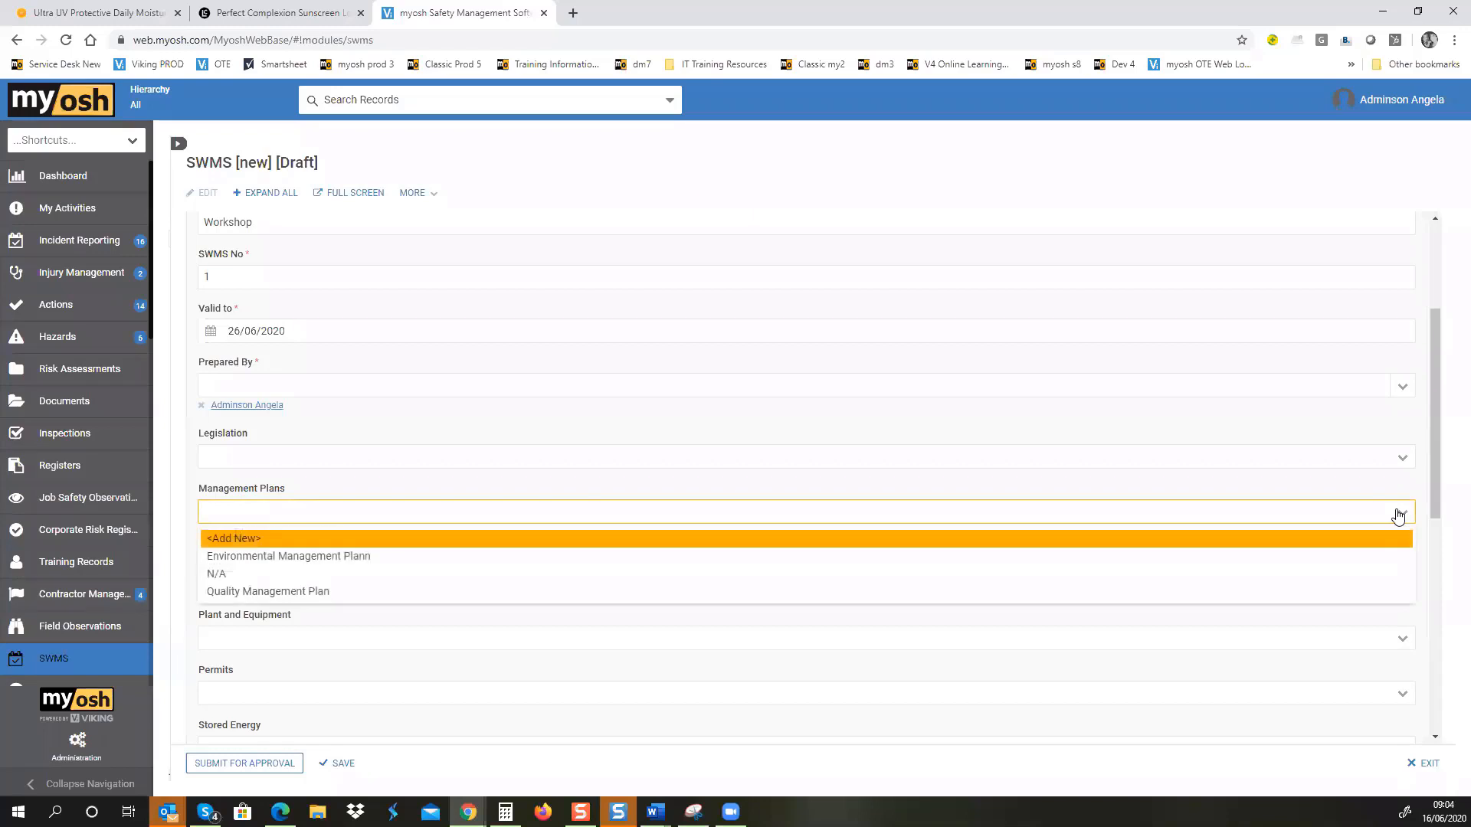
{"action": "left_click", "coordinate": [1398, 595]}
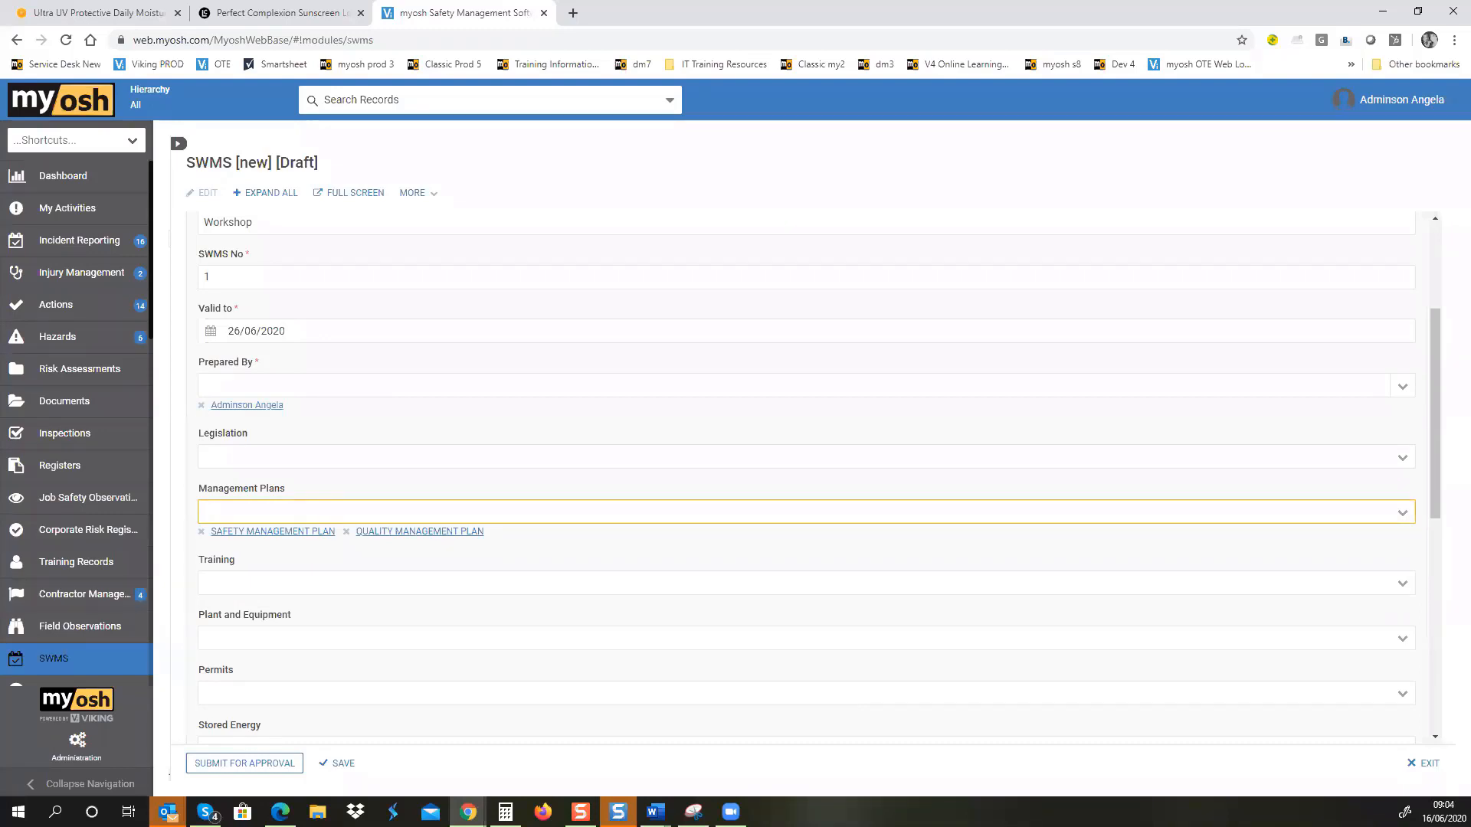
{"action": "left_click_drag", "start_coordinate": [1437, 507], "coordinate": [1447, 590]}
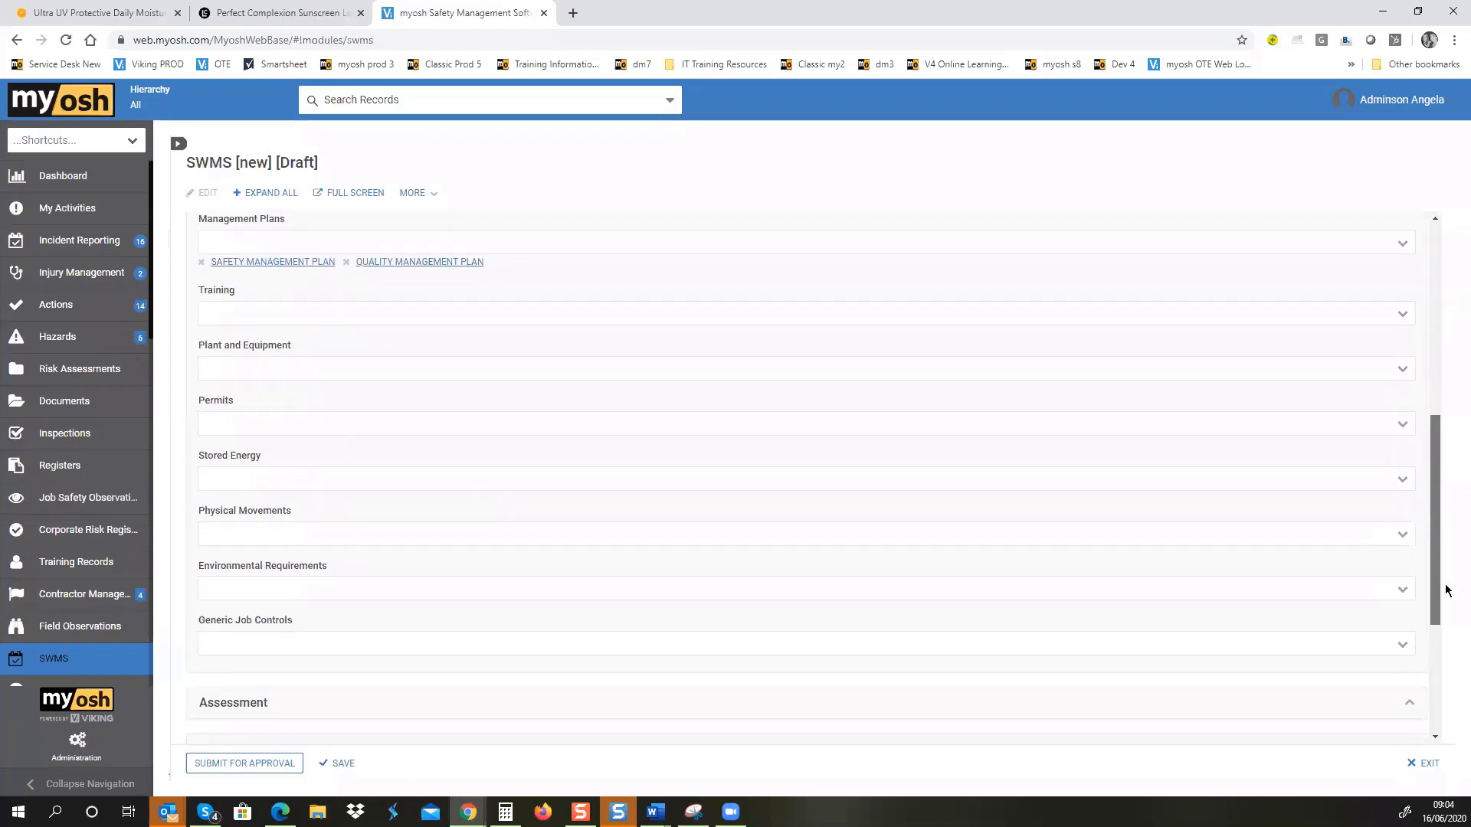
{"action": "left_click", "coordinate": [1396, 315]}
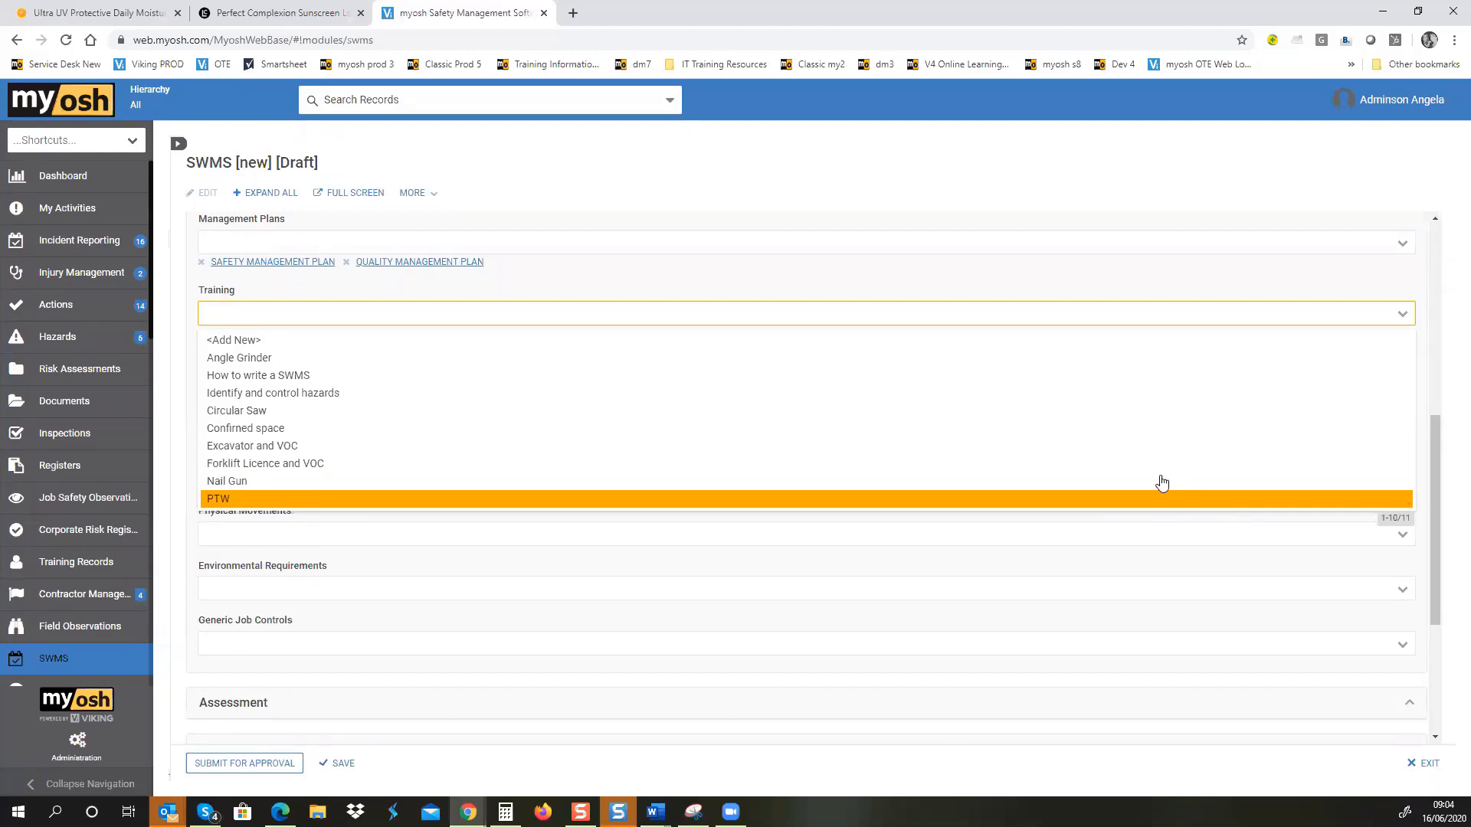
{"action": "left_click", "coordinate": [810, 293]}
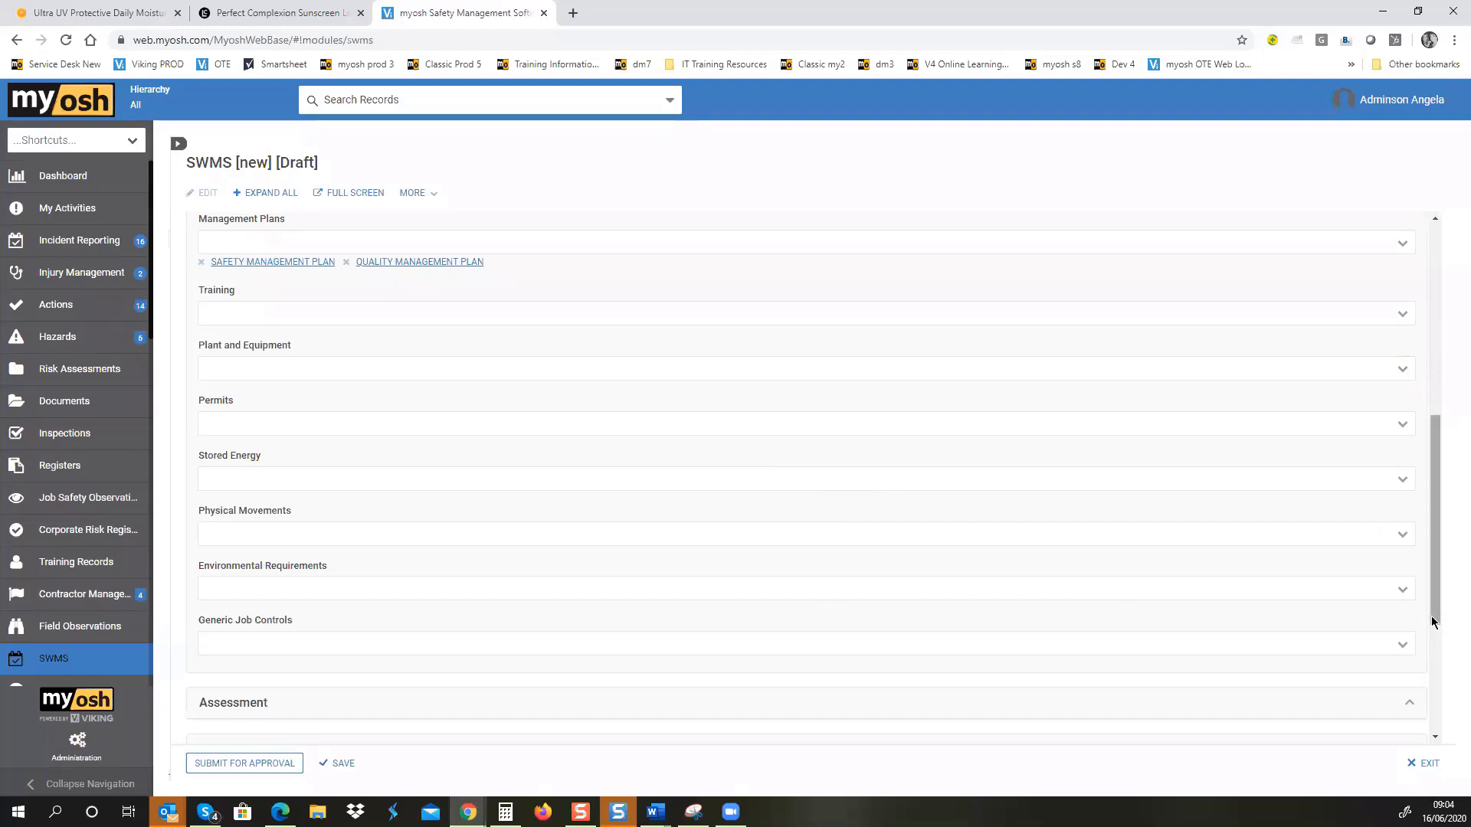
Step: Start a new hazard in the Assessment section, with potential hazard "Struck by passing traffic" and IRR 20 (Likely, Catastrophic)
{"action": "left_click_drag", "start_coordinate": [1432, 616], "coordinate": [1448, 753]}
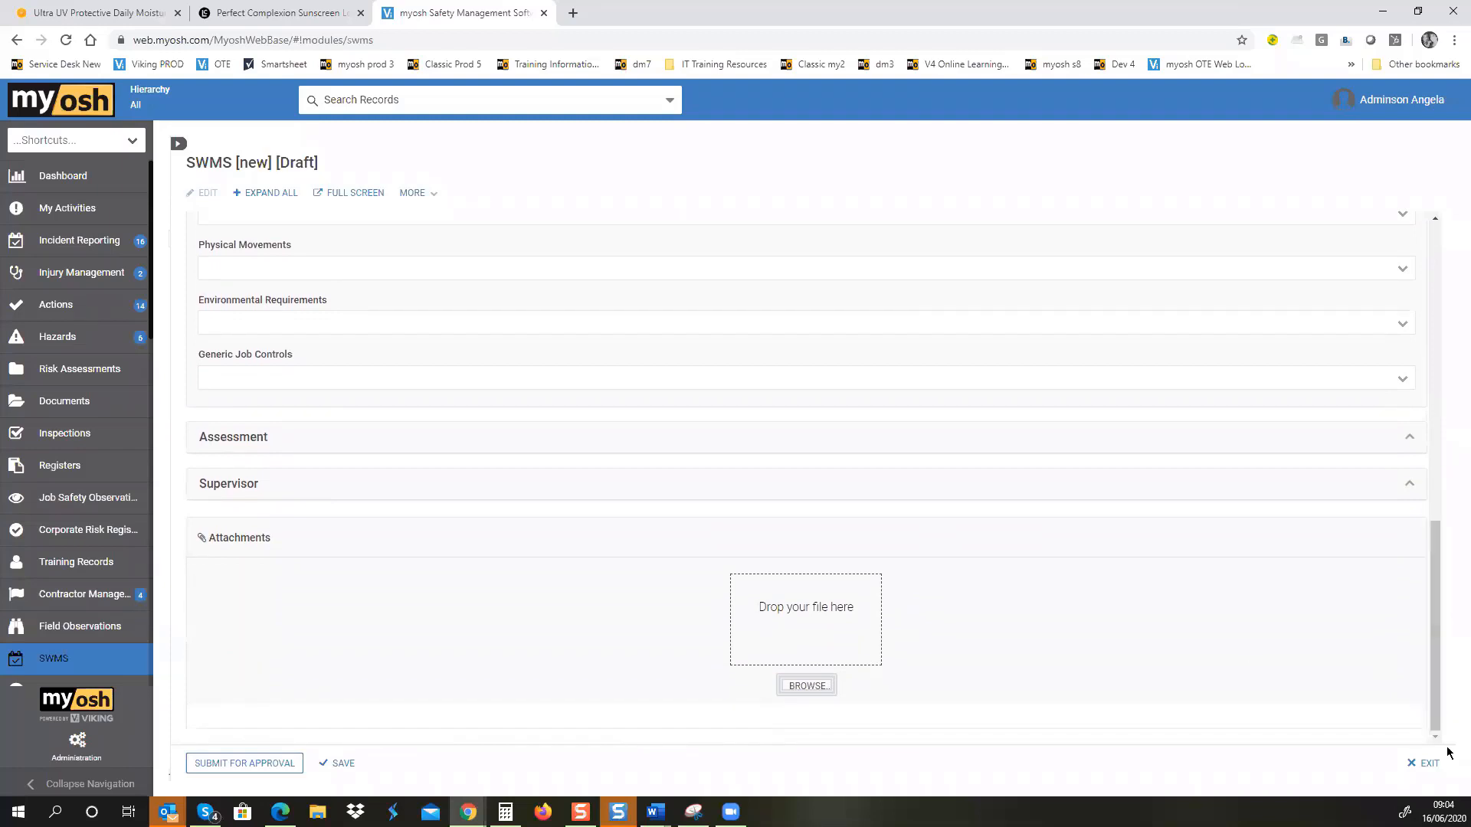
{"action": "left_click", "coordinate": [361, 436]}
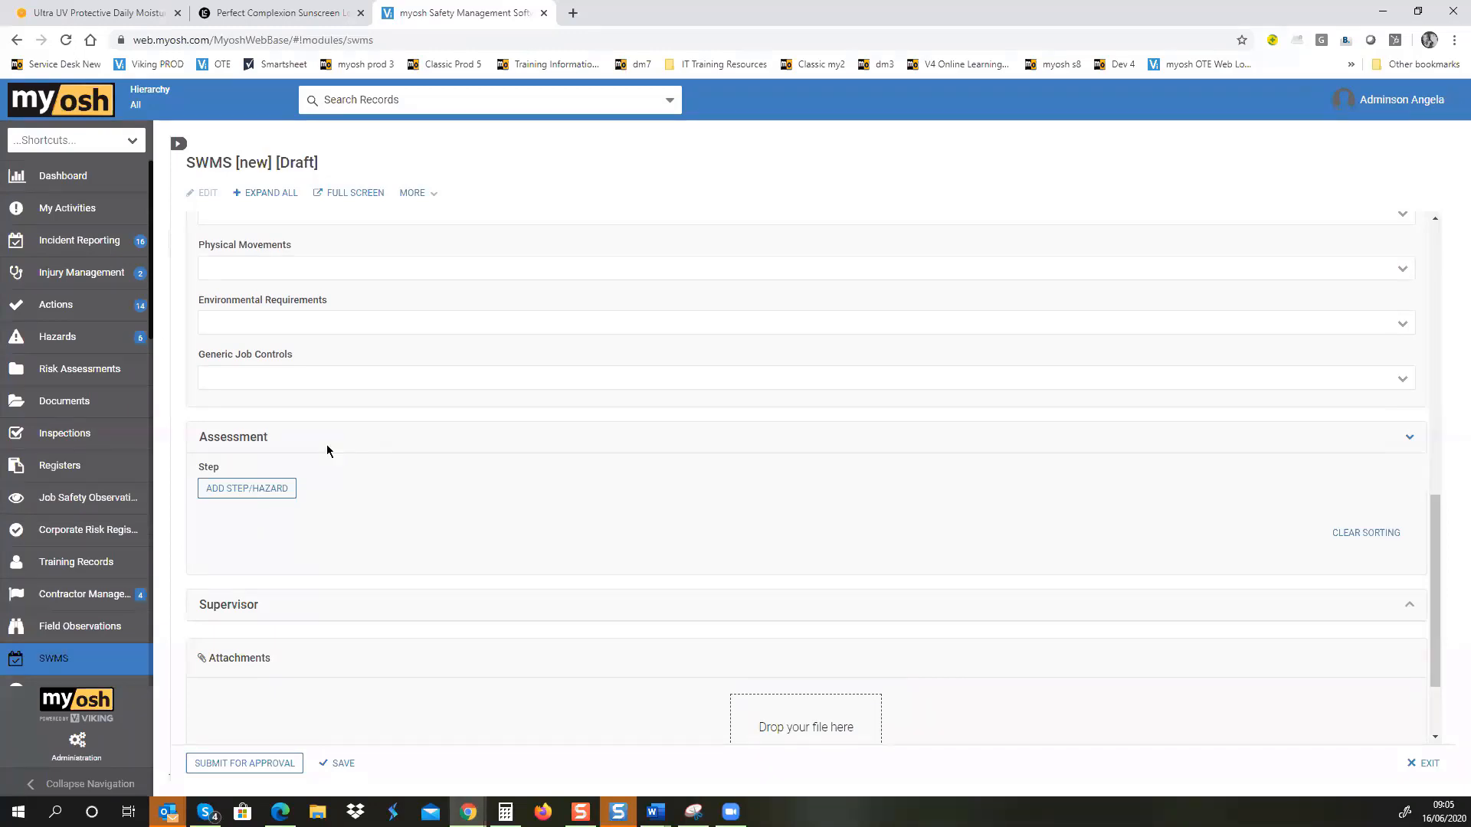
{"action": "left_click", "coordinate": [232, 491]}
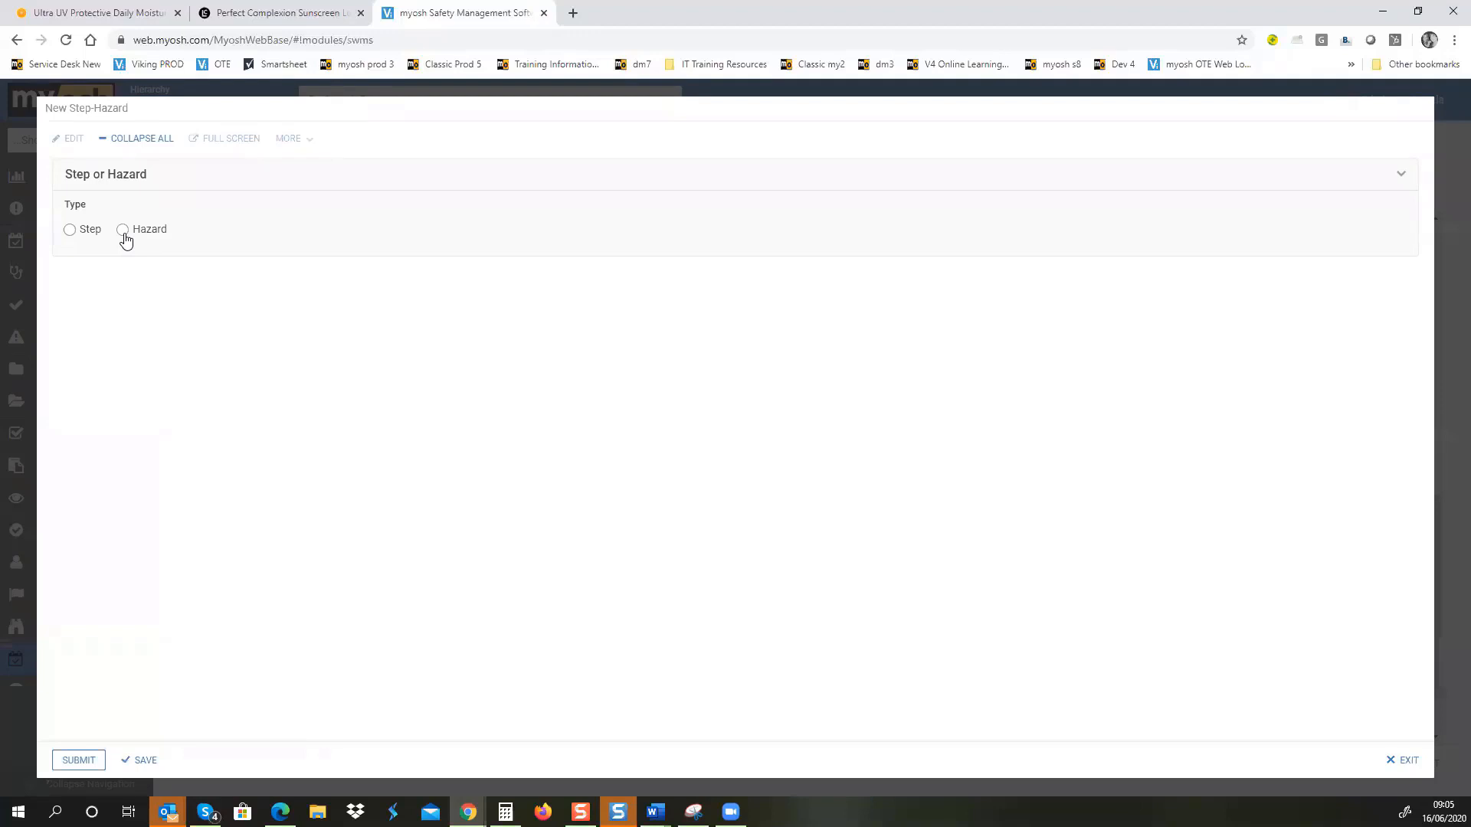
{"action": "left_click", "coordinate": [124, 230]}
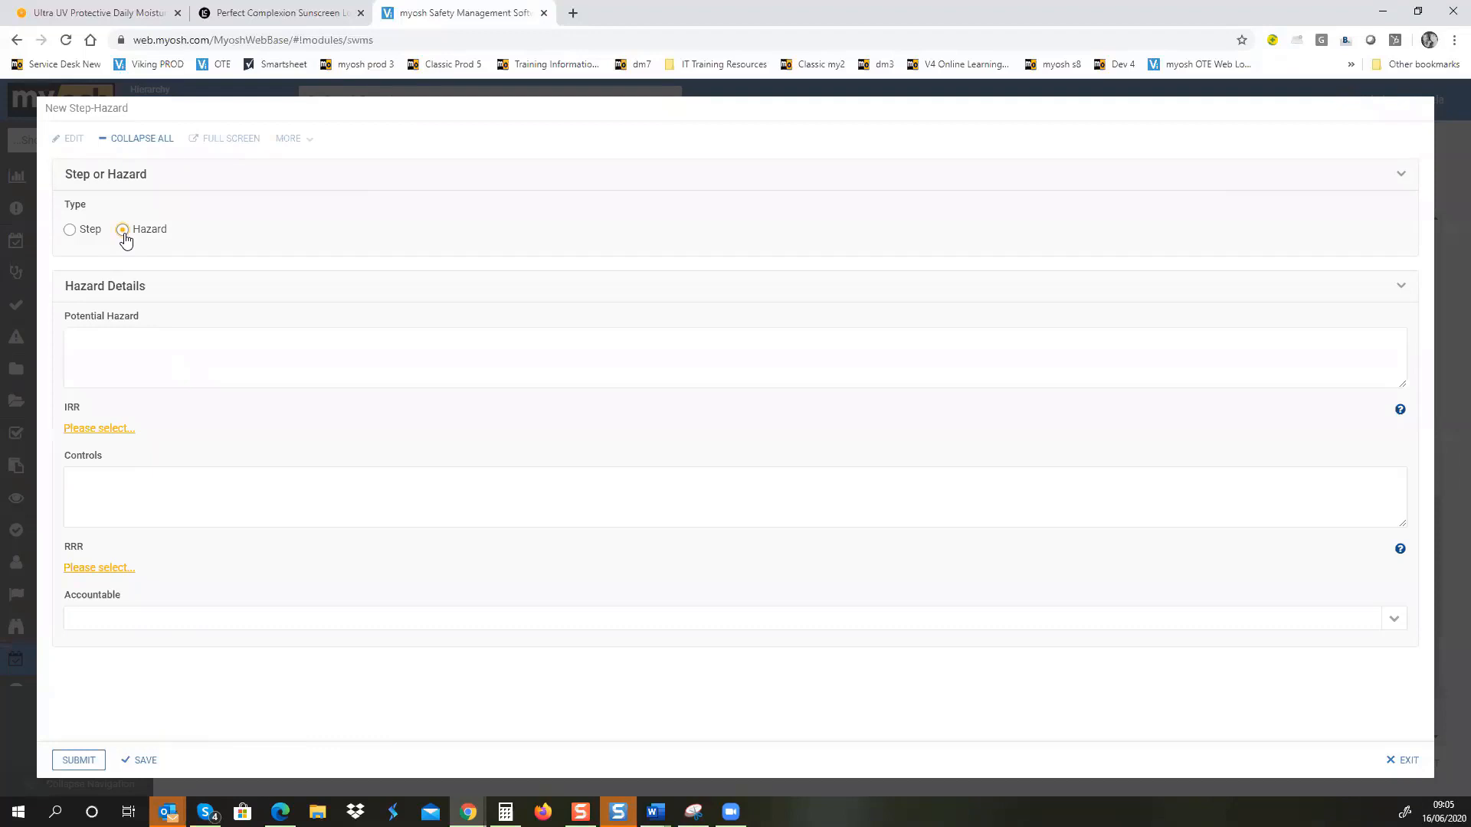
{"action": "left_click", "coordinate": [102, 340]}
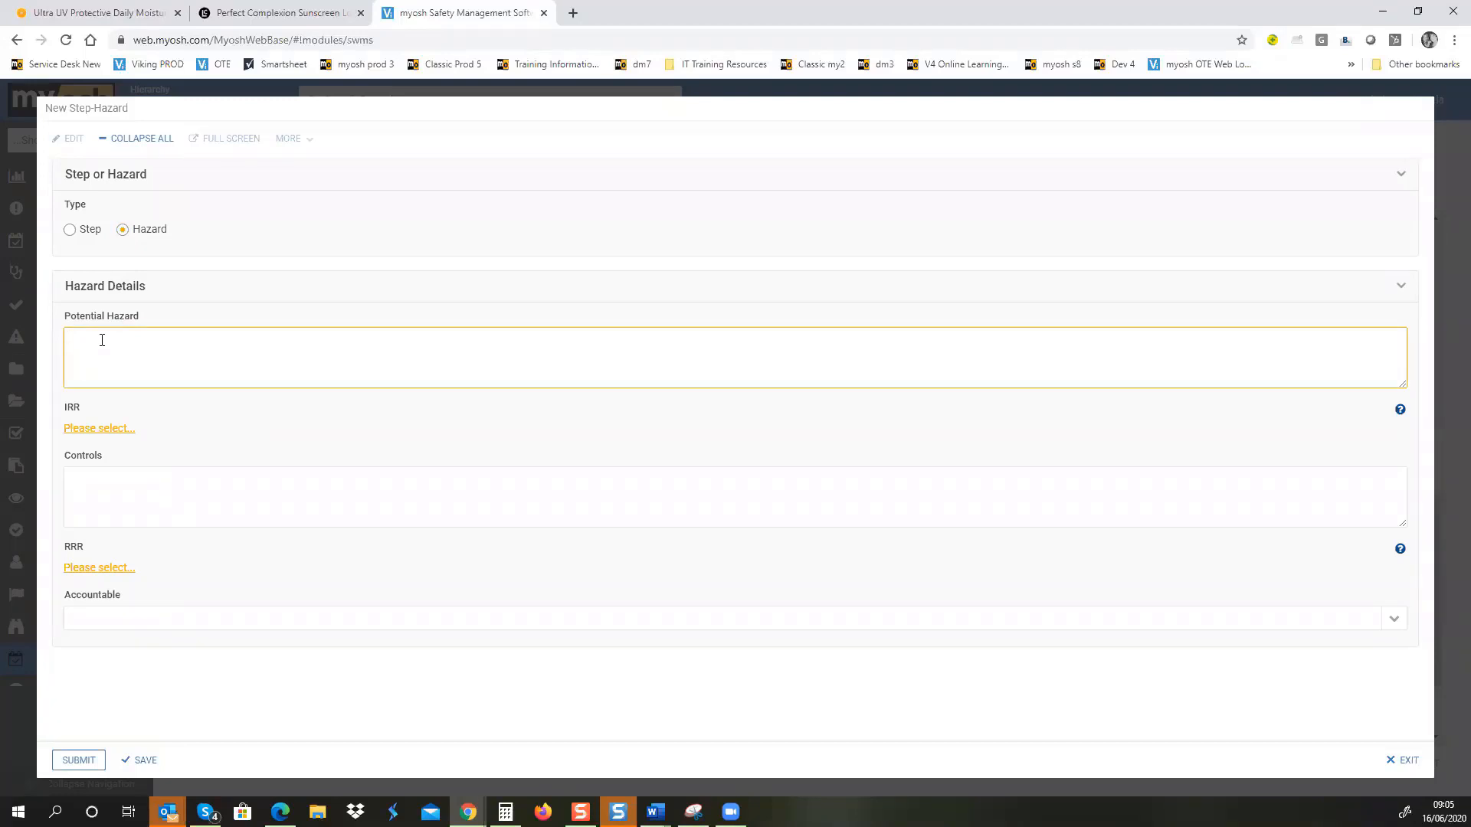
{"action": "type", "text": "Struck by passing traffic"}
{"action": "left_click", "coordinate": [113, 431]}
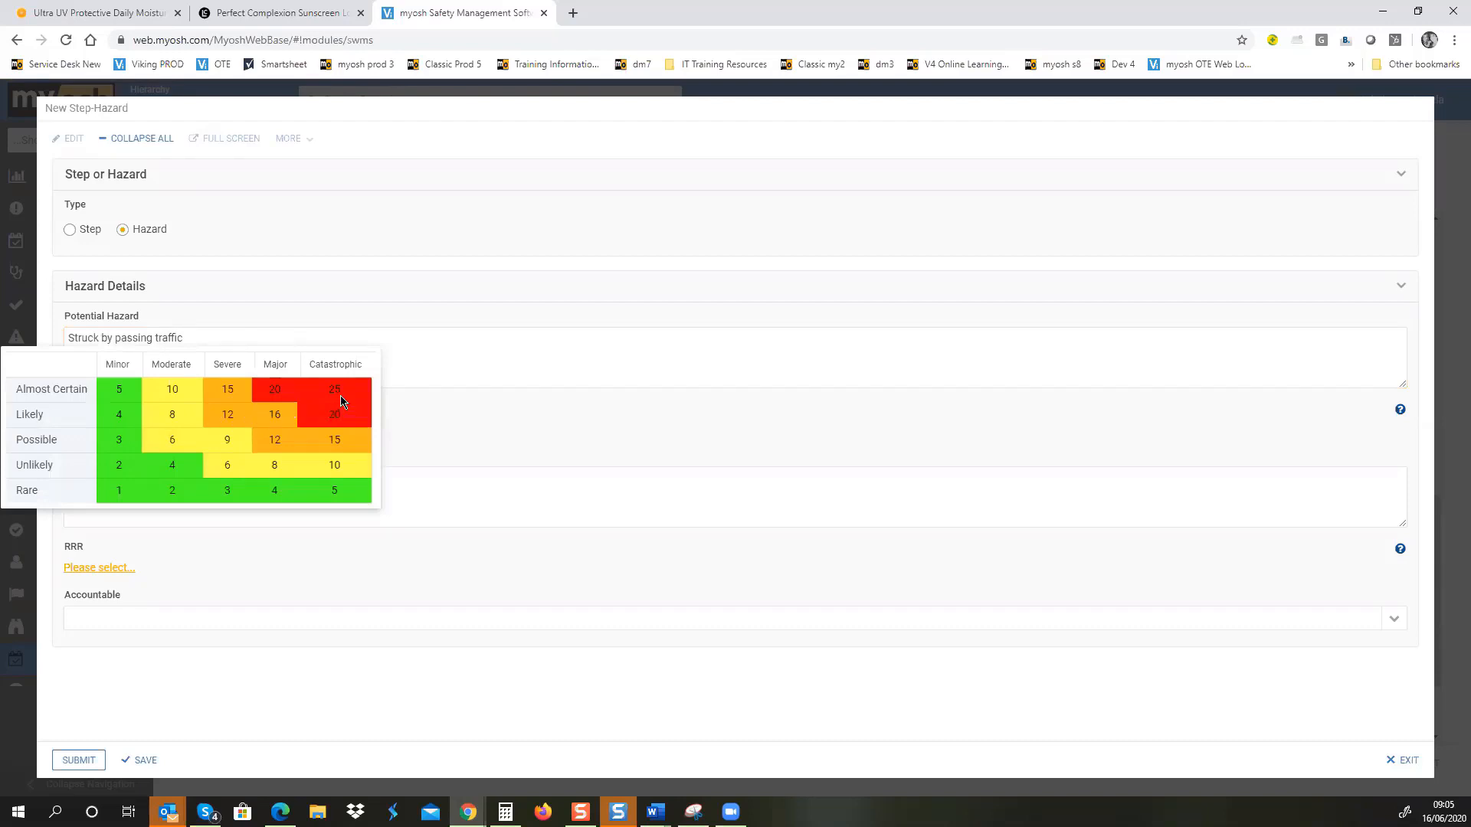
{"action": "left_click", "coordinate": [311, 408]}
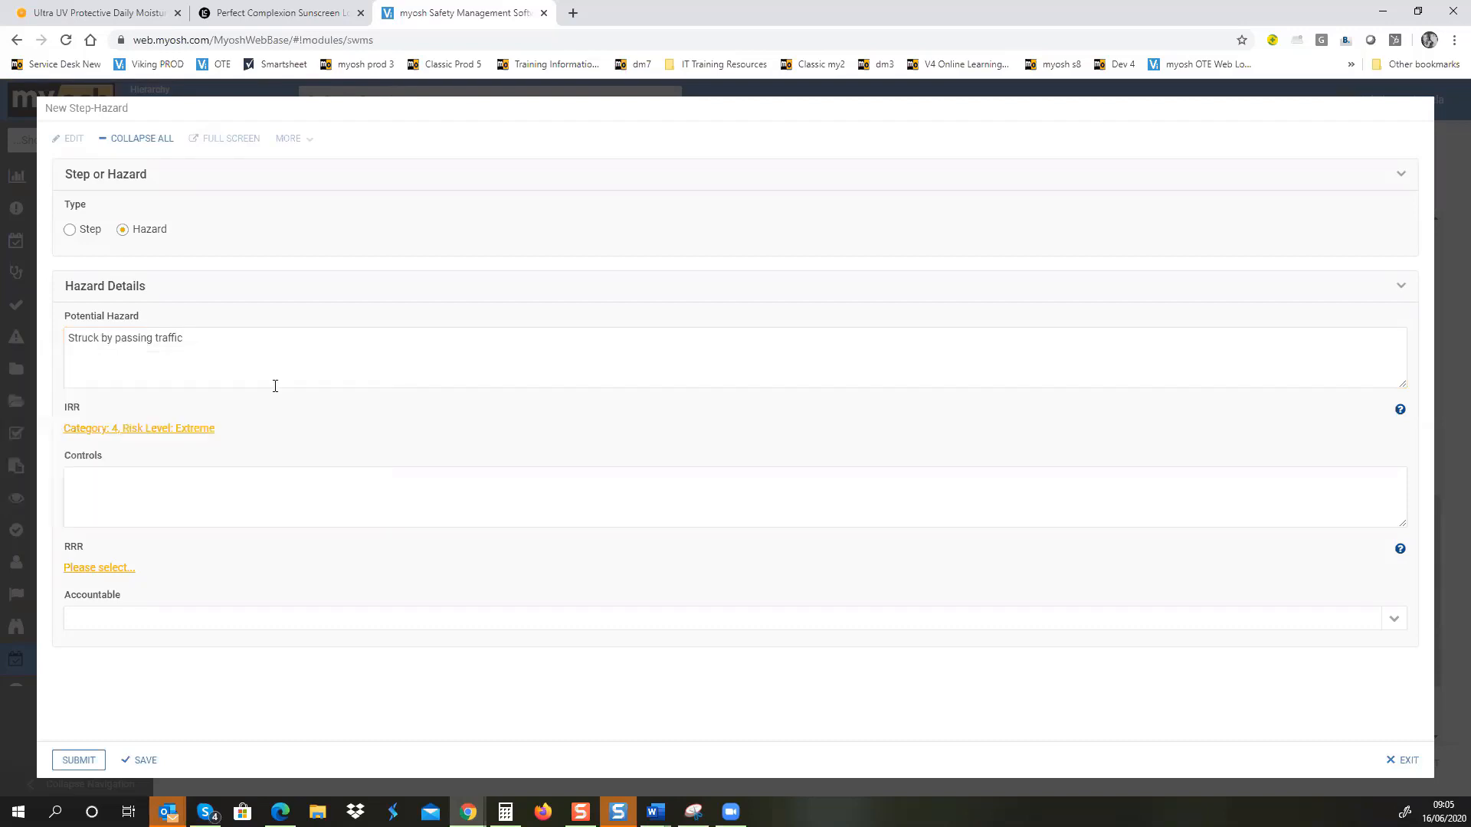
Step: Enter the control "Park vehicle away from passing traffic" and set the hazard's RRR to 8 (Likely, Moderate)
{"action": "left_click", "coordinate": [142, 489]}
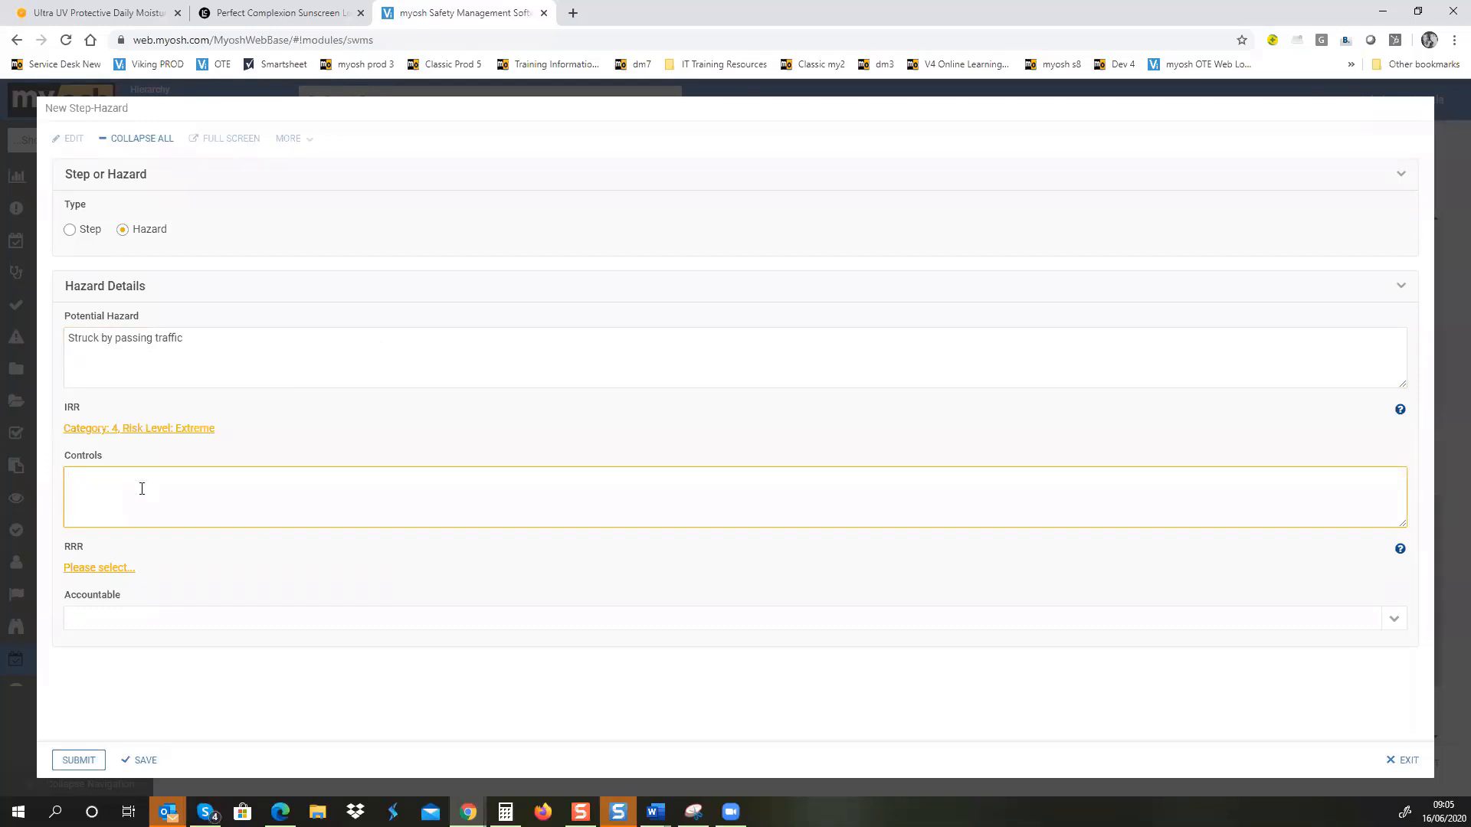
{"action": "type", "text": "Park vehicle away from passing traffic"}
{"action": "left_click", "coordinate": [97, 573]}
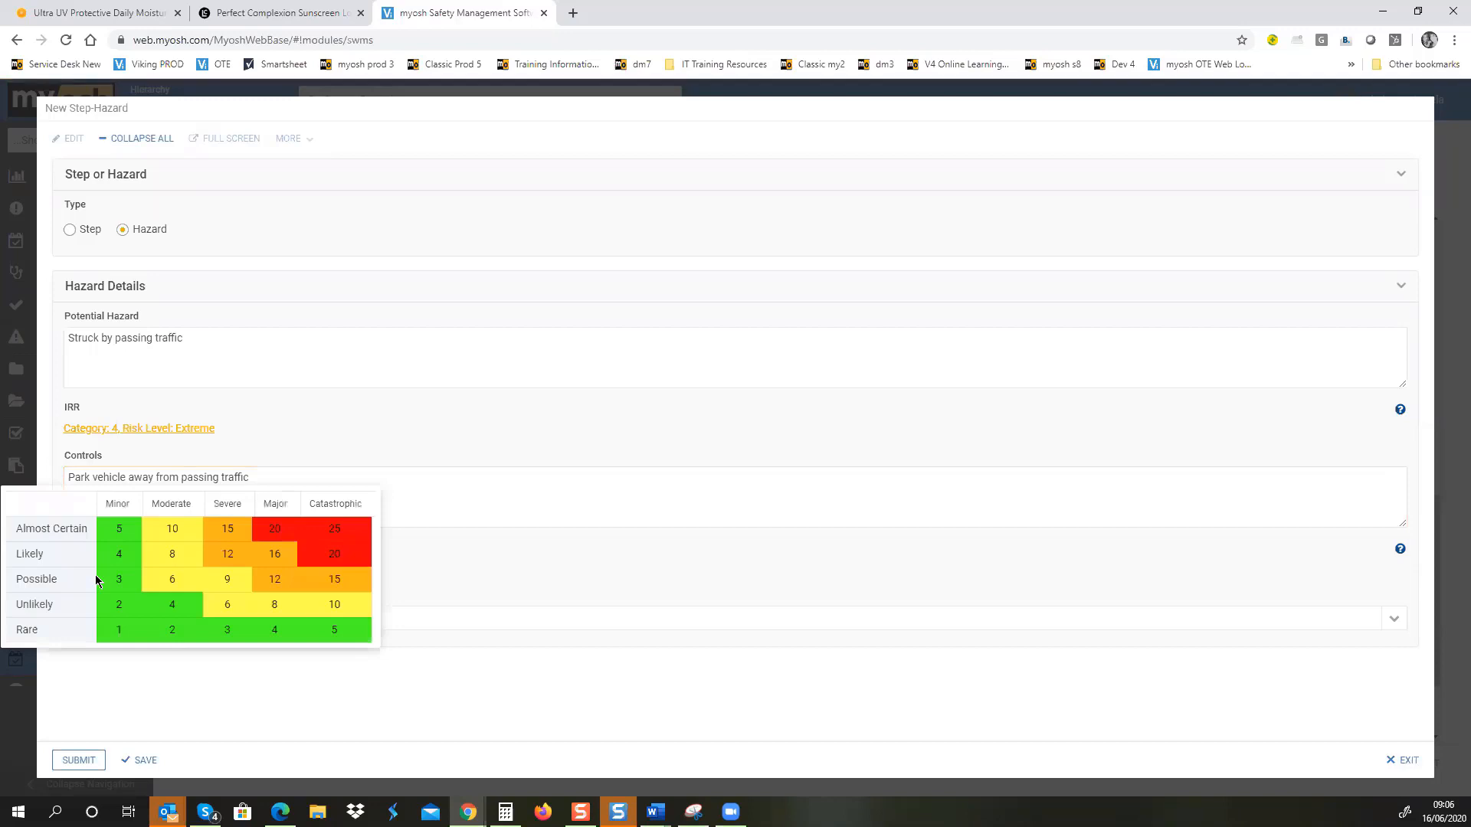
{"action": "left_click", "coordinate": [172, 562]}
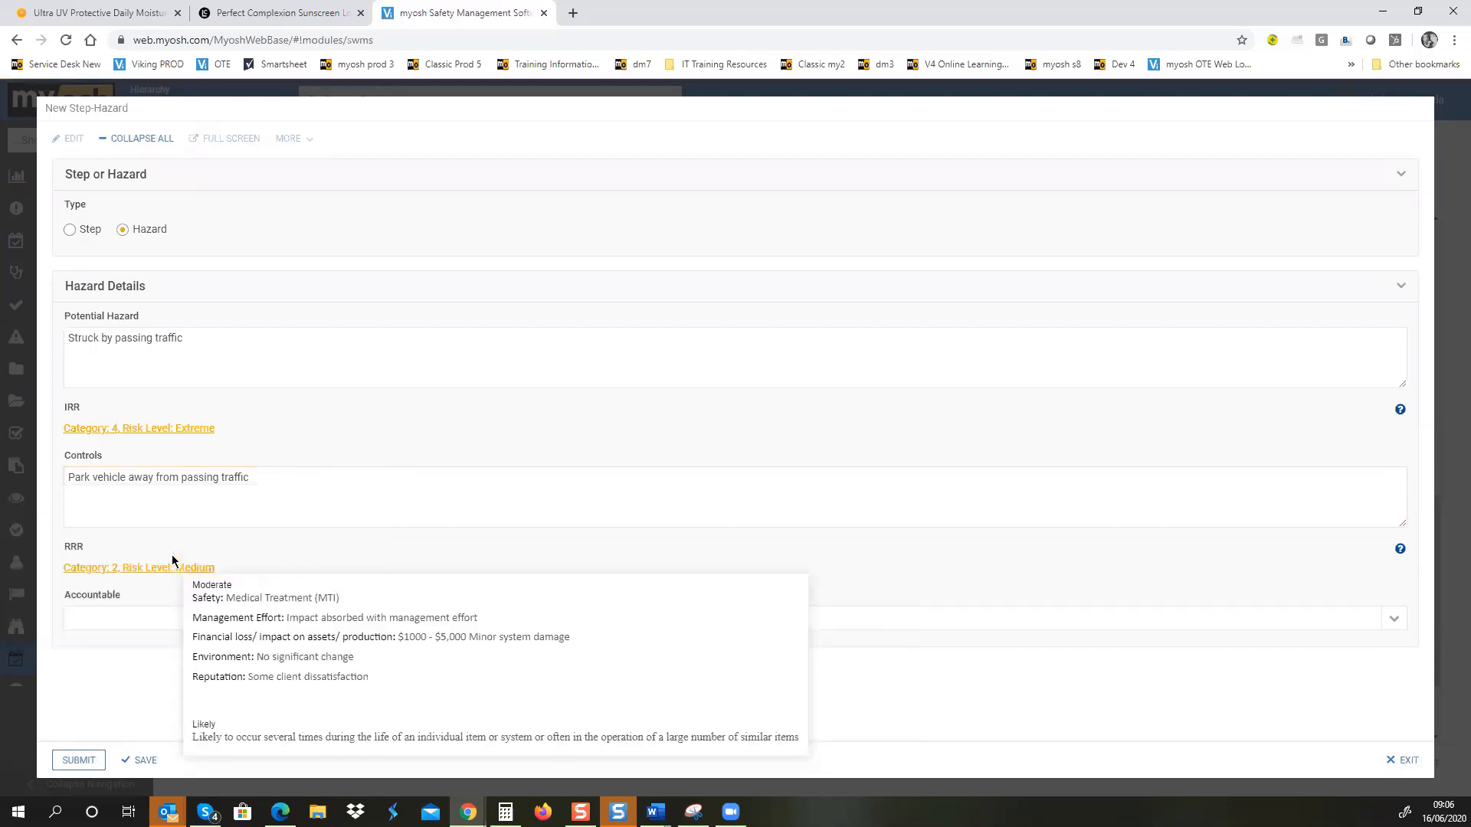
Step: Assign an accountable person to the hazard and submit it to the assessment
{"action": "left_click", "coordinate": [1396, 618]}
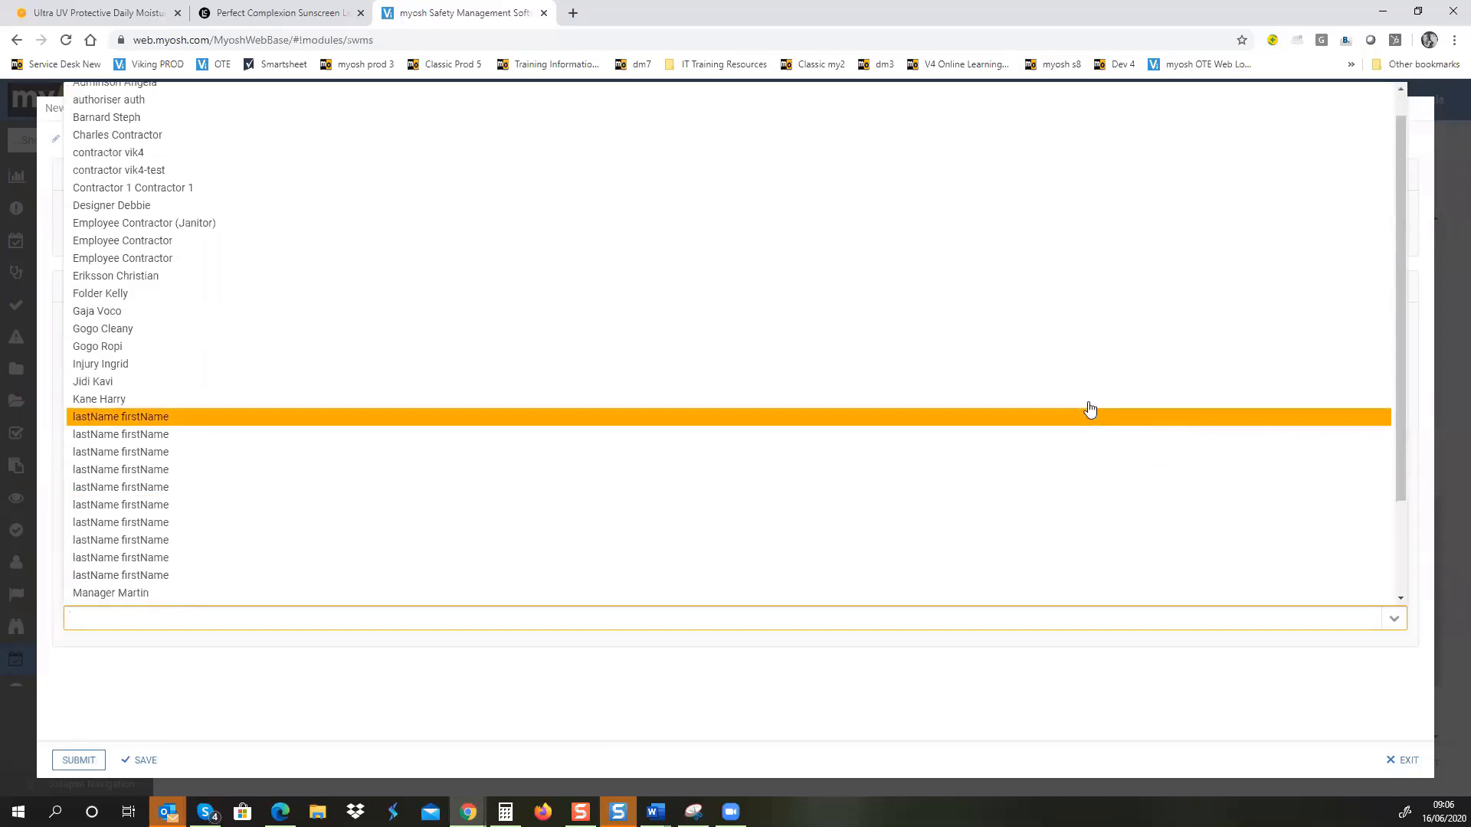
{"action": "left_click", "coordinate": [1070, 403]}
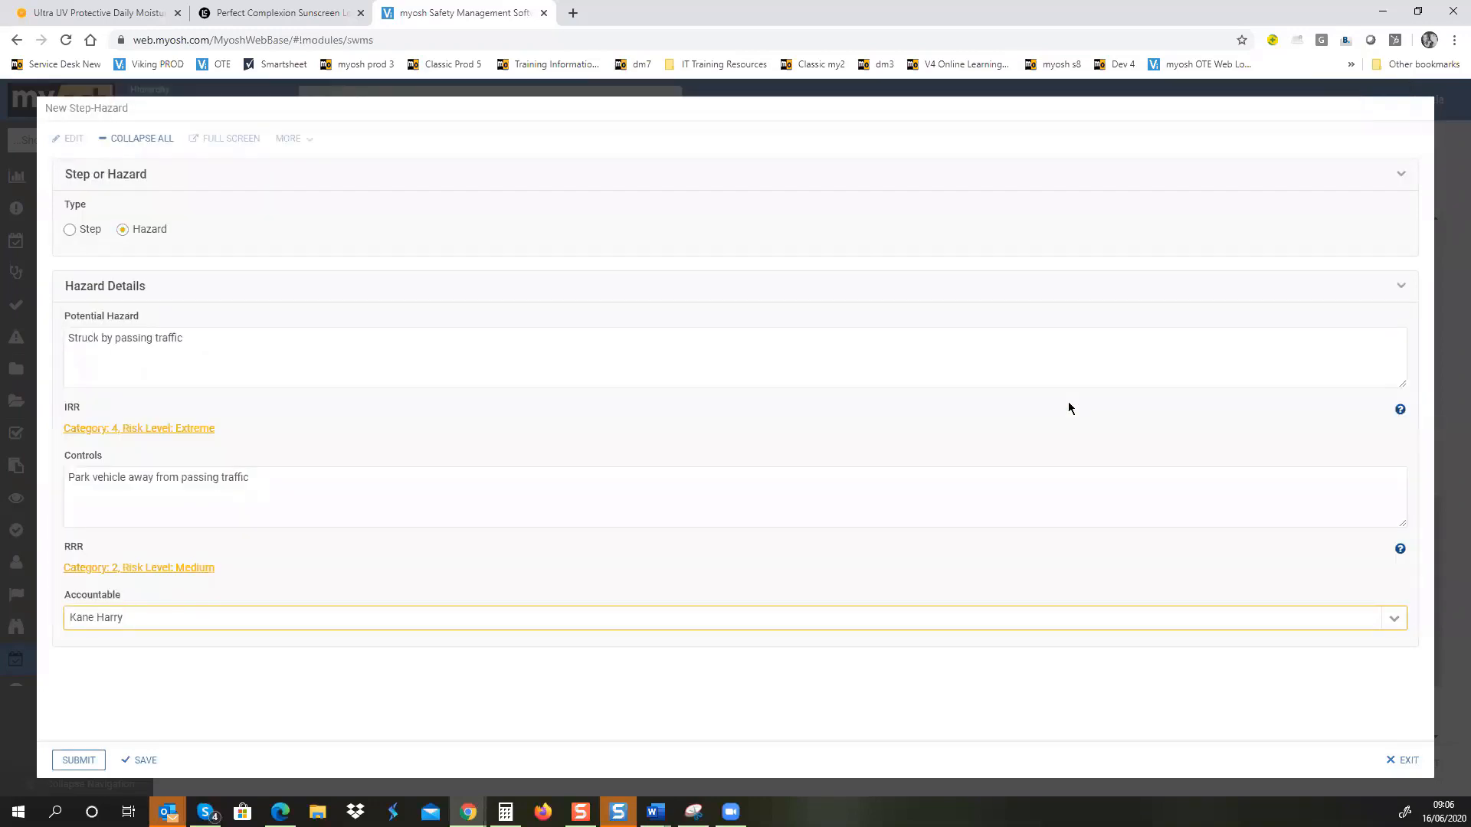
{"action": "left_click", "coordinate": [84, 755]}
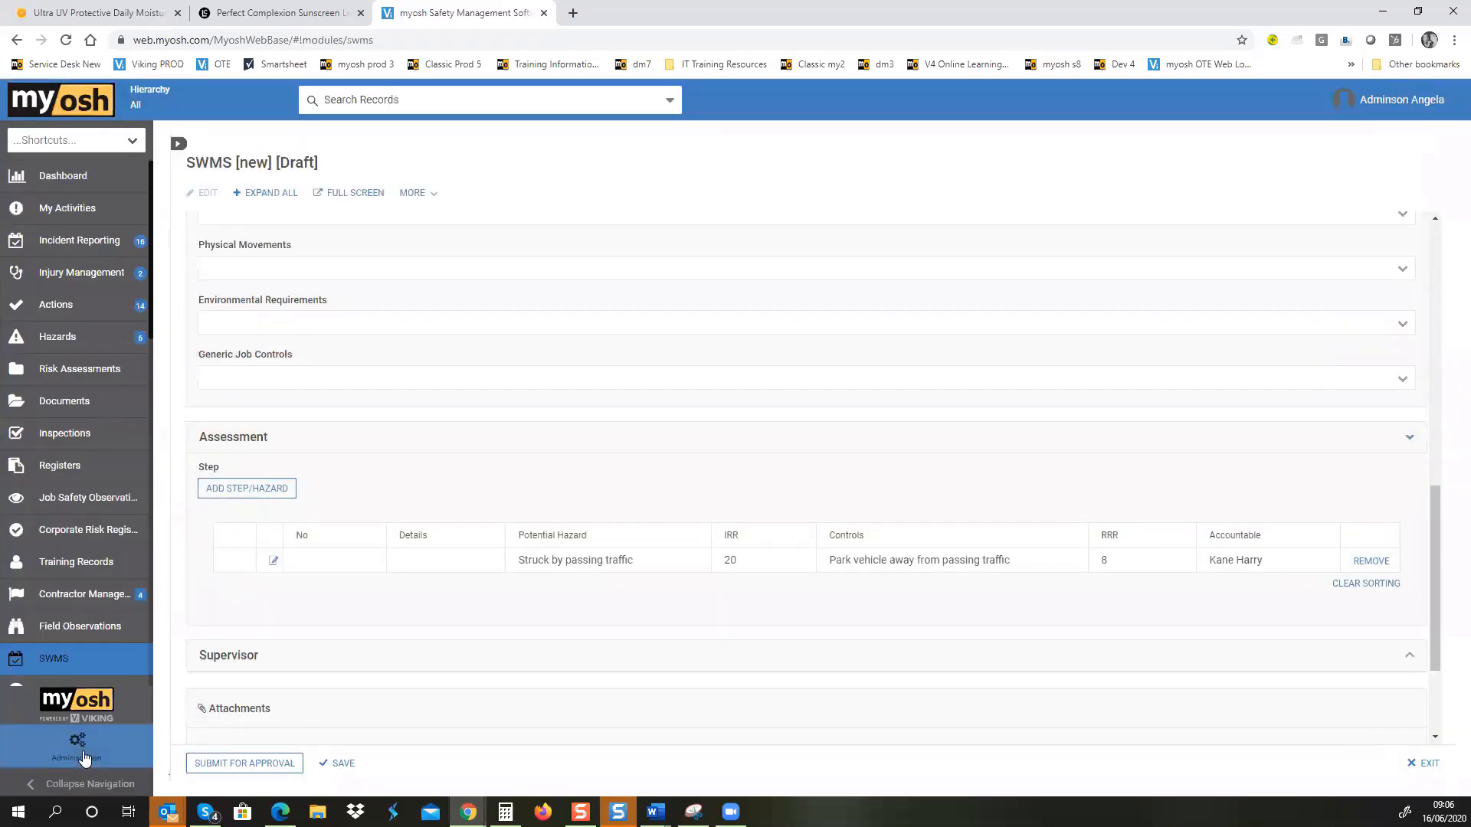
Step: Start another hazard in the Assessment section, with potential hazard "Blow from unsecured tools during a collision." and IRR 16 (Likely, Major)
{"action": "left_click", "coordinate": [257, 490]}
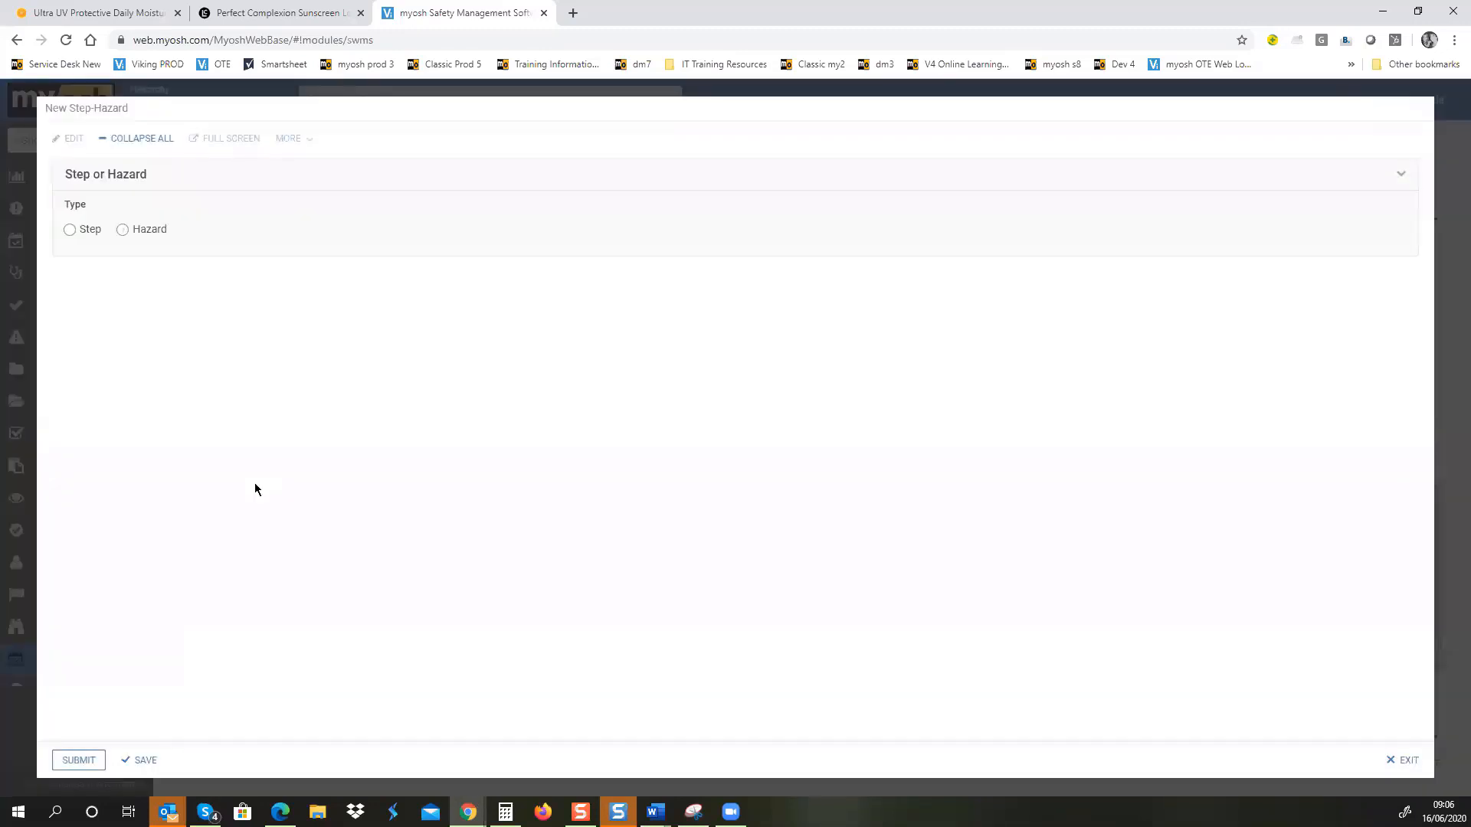
{"action": "left_click", "coordinate": [148, 235]}
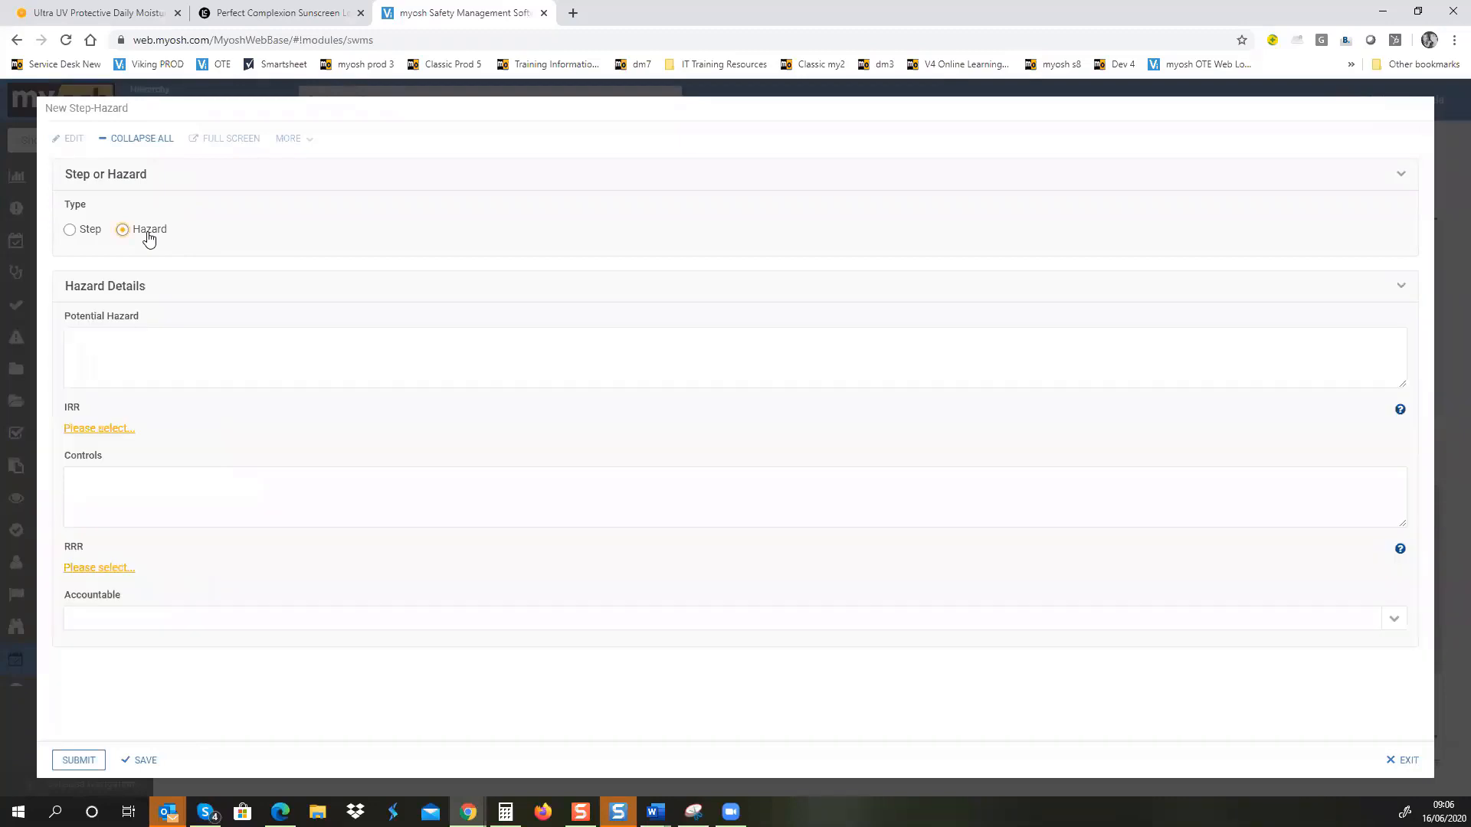
{"action": "left_click", "coordinate": [120, 344]}
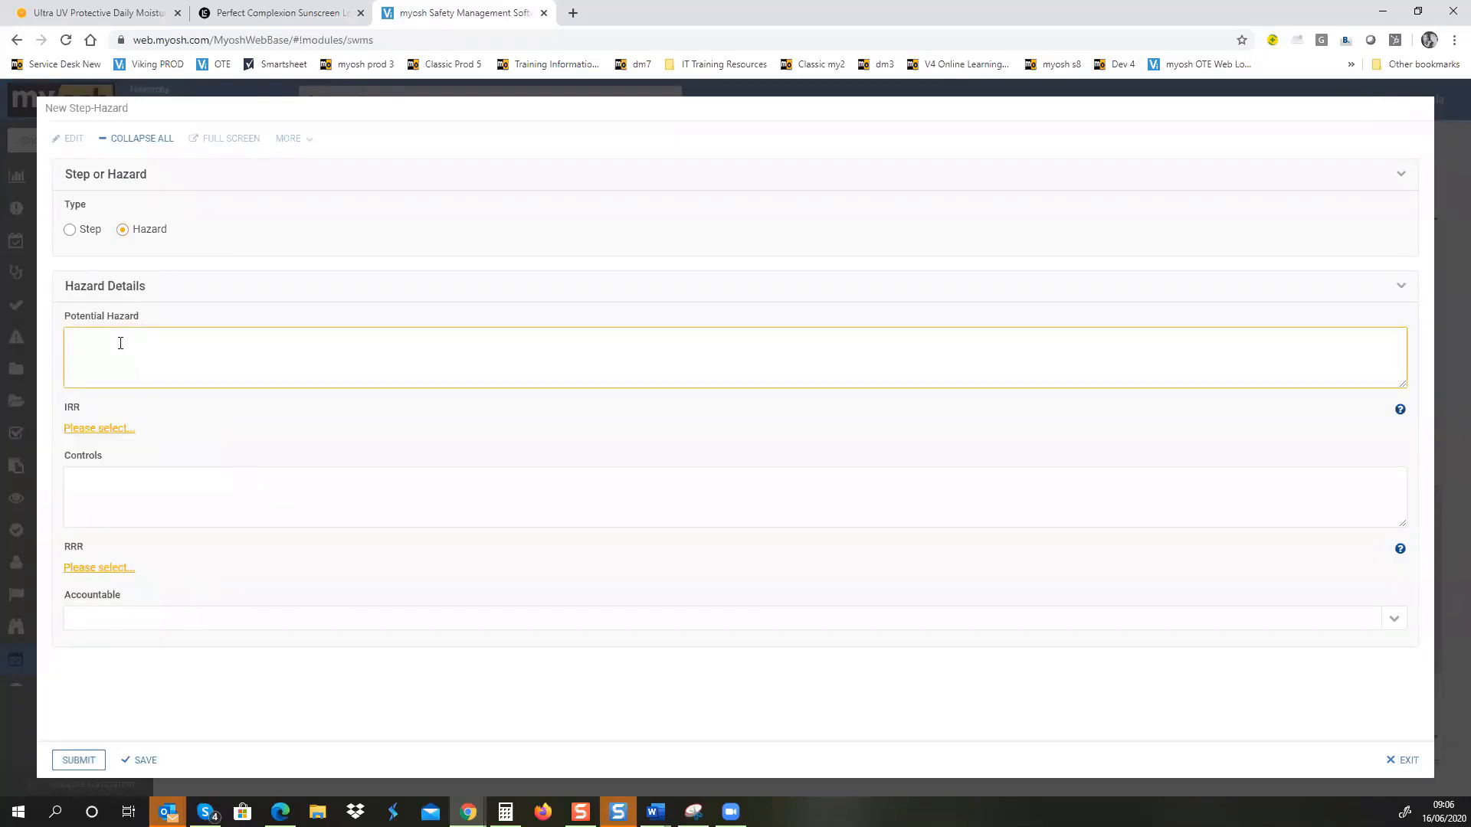
{"action": "type", "text": "Blow from insecured tools during a collision"}
{"action": "left_click", "coordinate": [111, 427]}
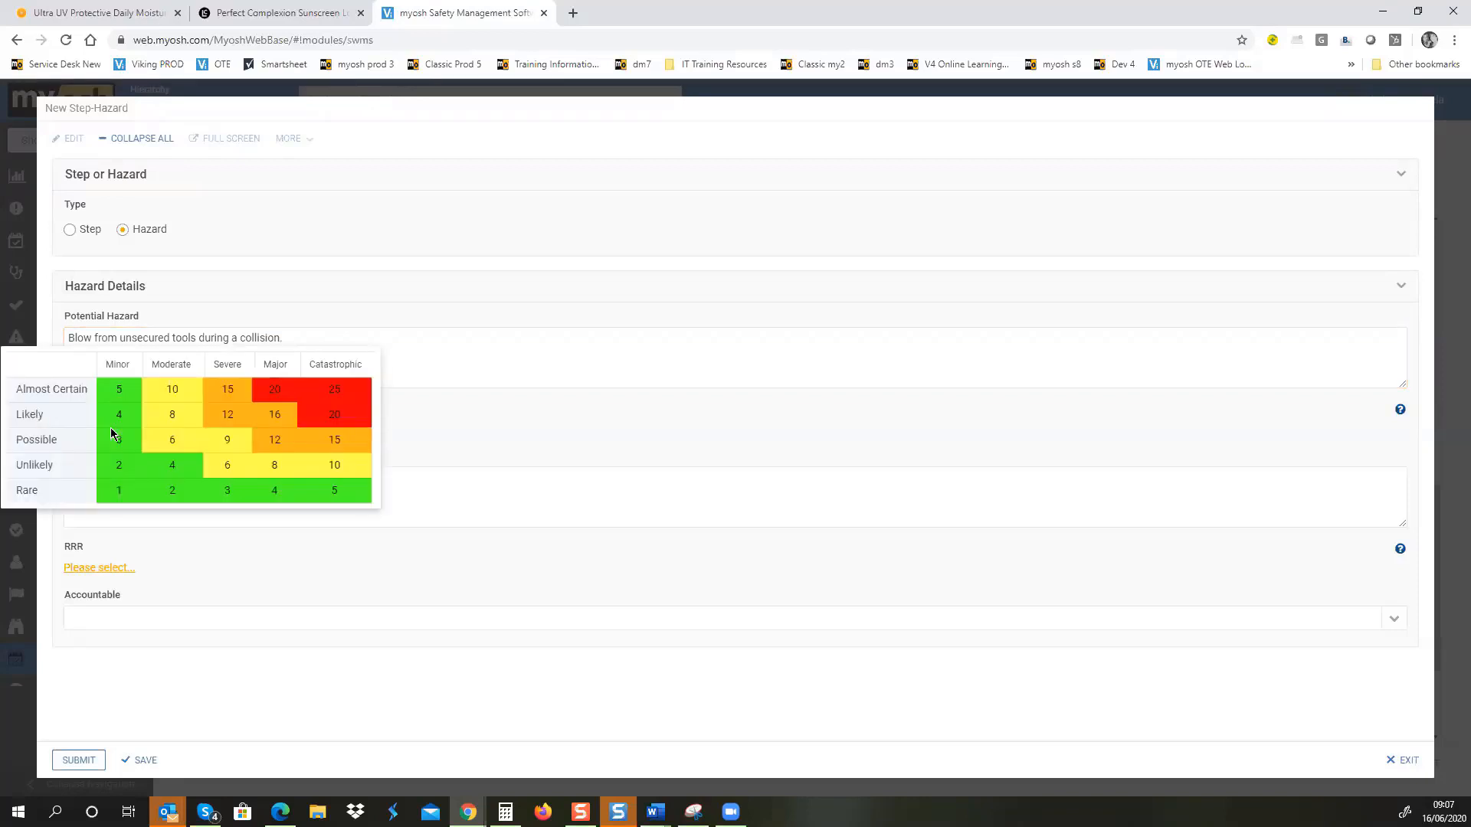
{"action": "left_click", "coordinate": [273, 416]}
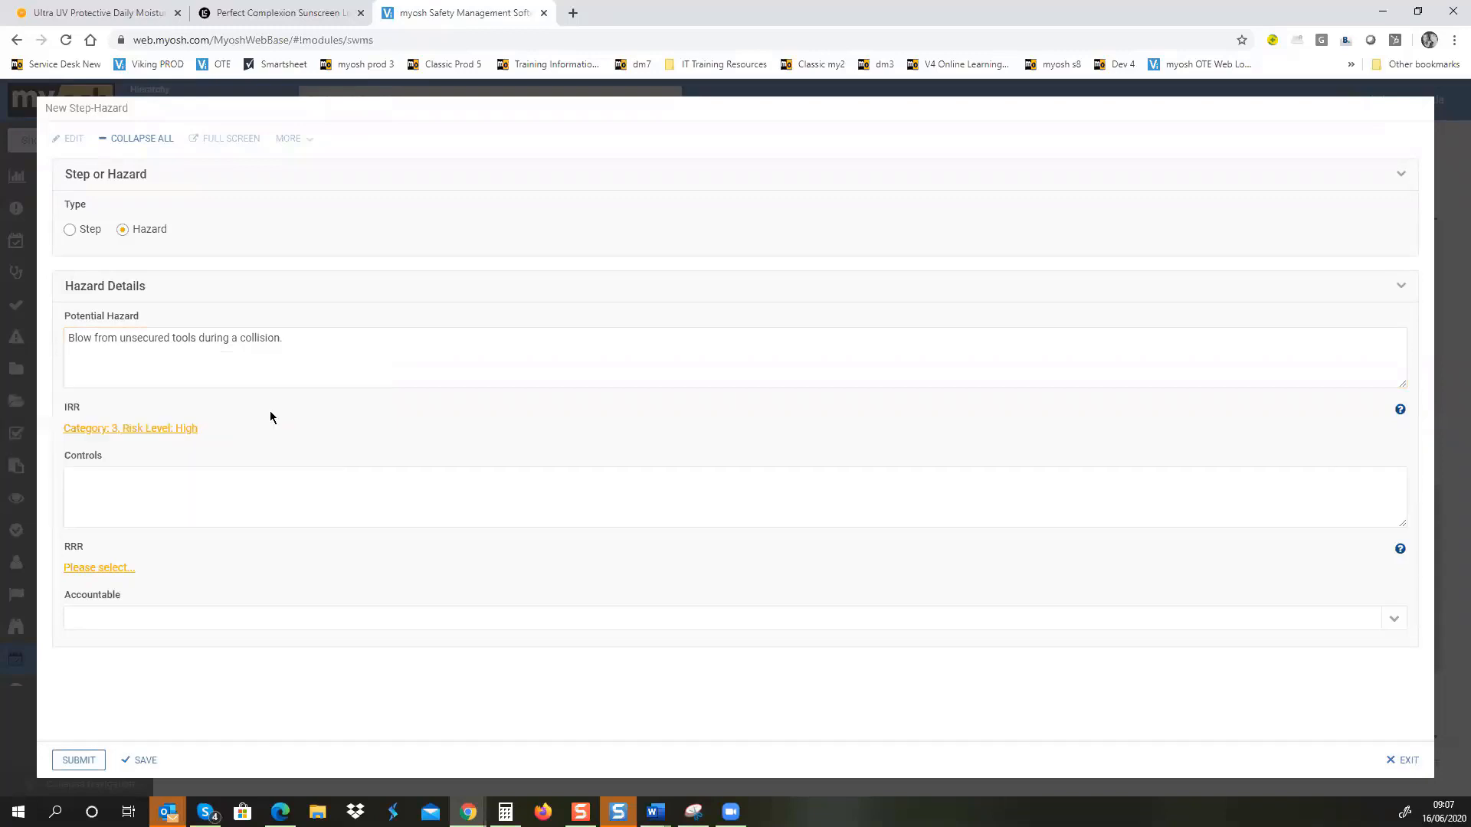
Step: Enter the control "Secure tools." and set the hazard's RRR to 8 (Likely, Moderate)
{"action": "left_click", "coordinate": [75, 476]}
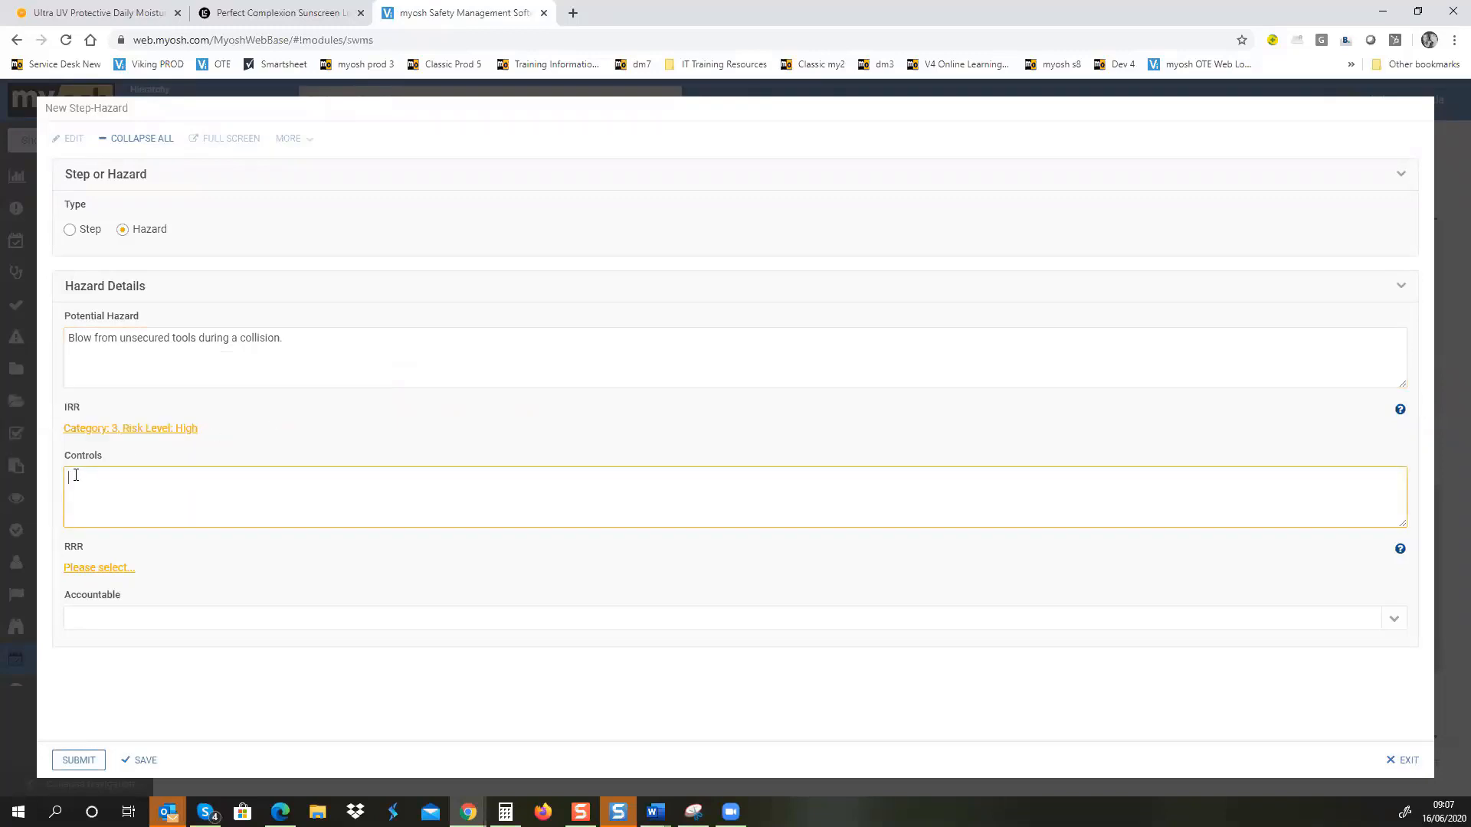
{"action": "type", "text": "Secure tools."}
{"action": "left_click", "coordinate": [93, 570]}
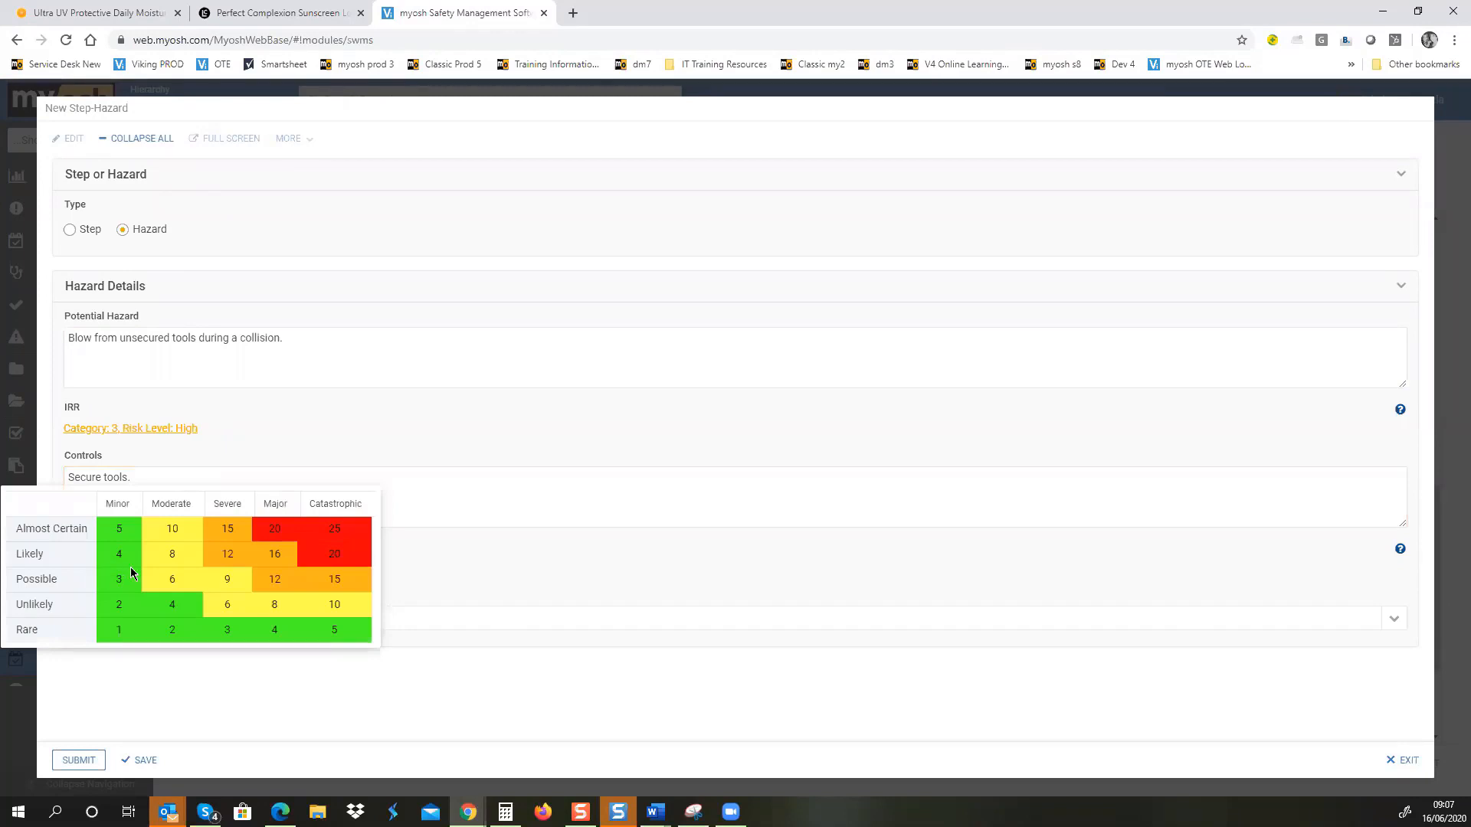
{"action": "left_click", "coordinate": [175, 559]}
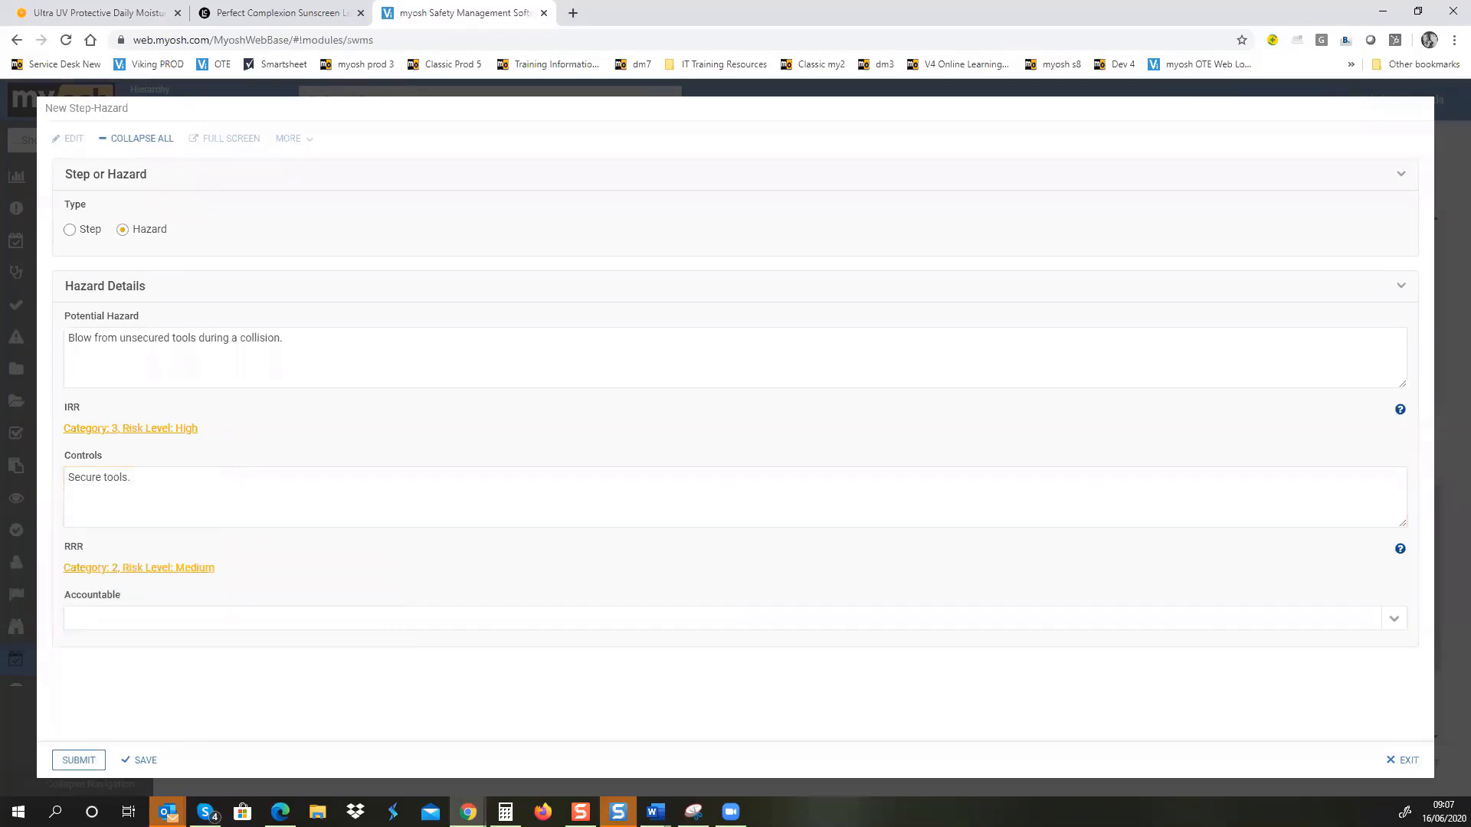
Step: Assign an accountable person to the unsecured tools hazard and submit it to the assessment
{"action": "left_click", "coordinate": [1389, 624]}
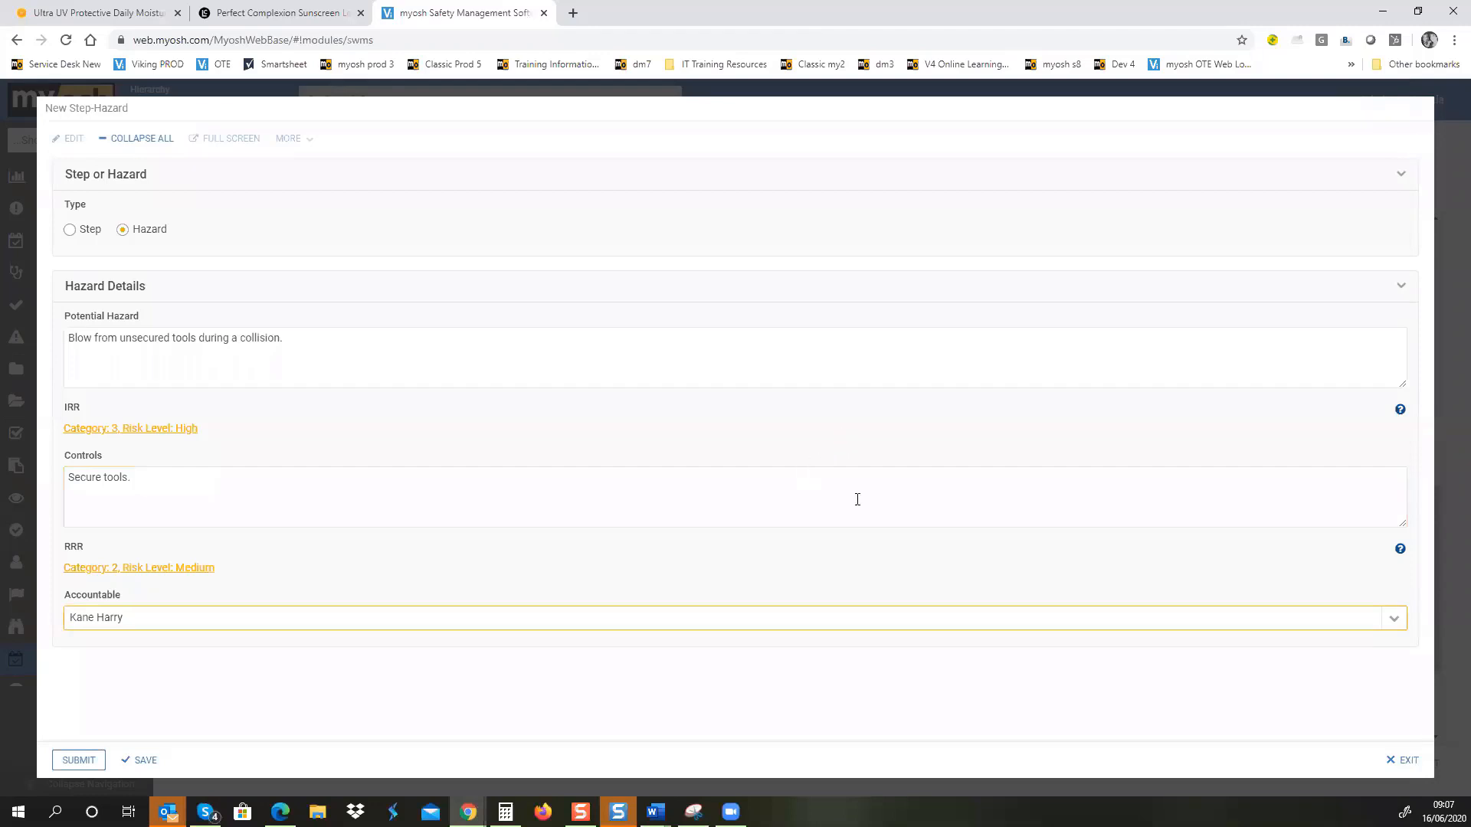
{"action": "mouse_move", "coordinate": [1399, 553]}
{"action": "mouse_move", "coordinate": [1399, 412]}
{"action": "left_click", "coordinate": [79, 761]}
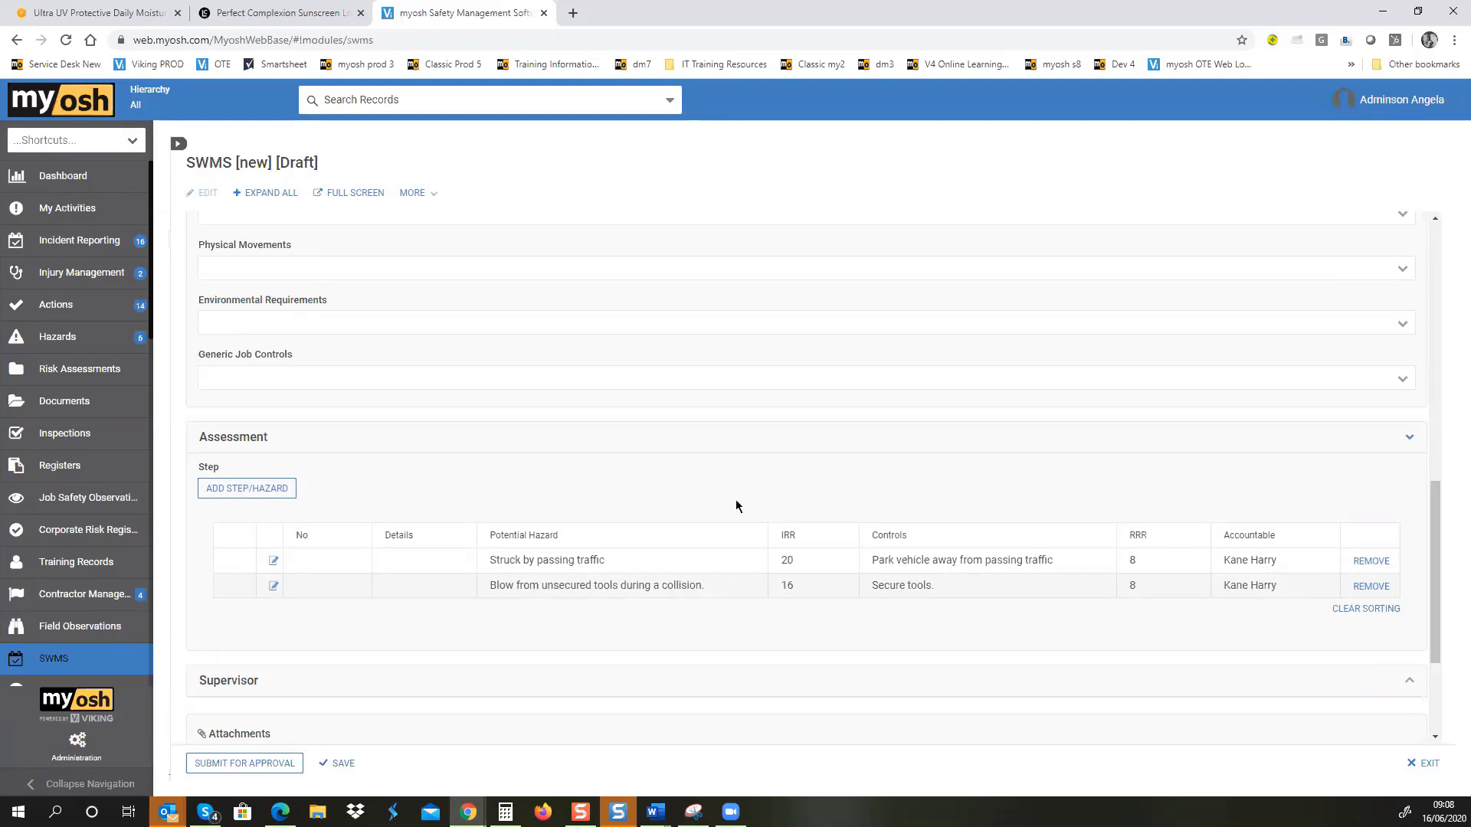
Step: Start a new entry of type Step in the assessment, with number 3 and details "Example of a step"
{"action": "left_click", "coordinate": [241, 487]}
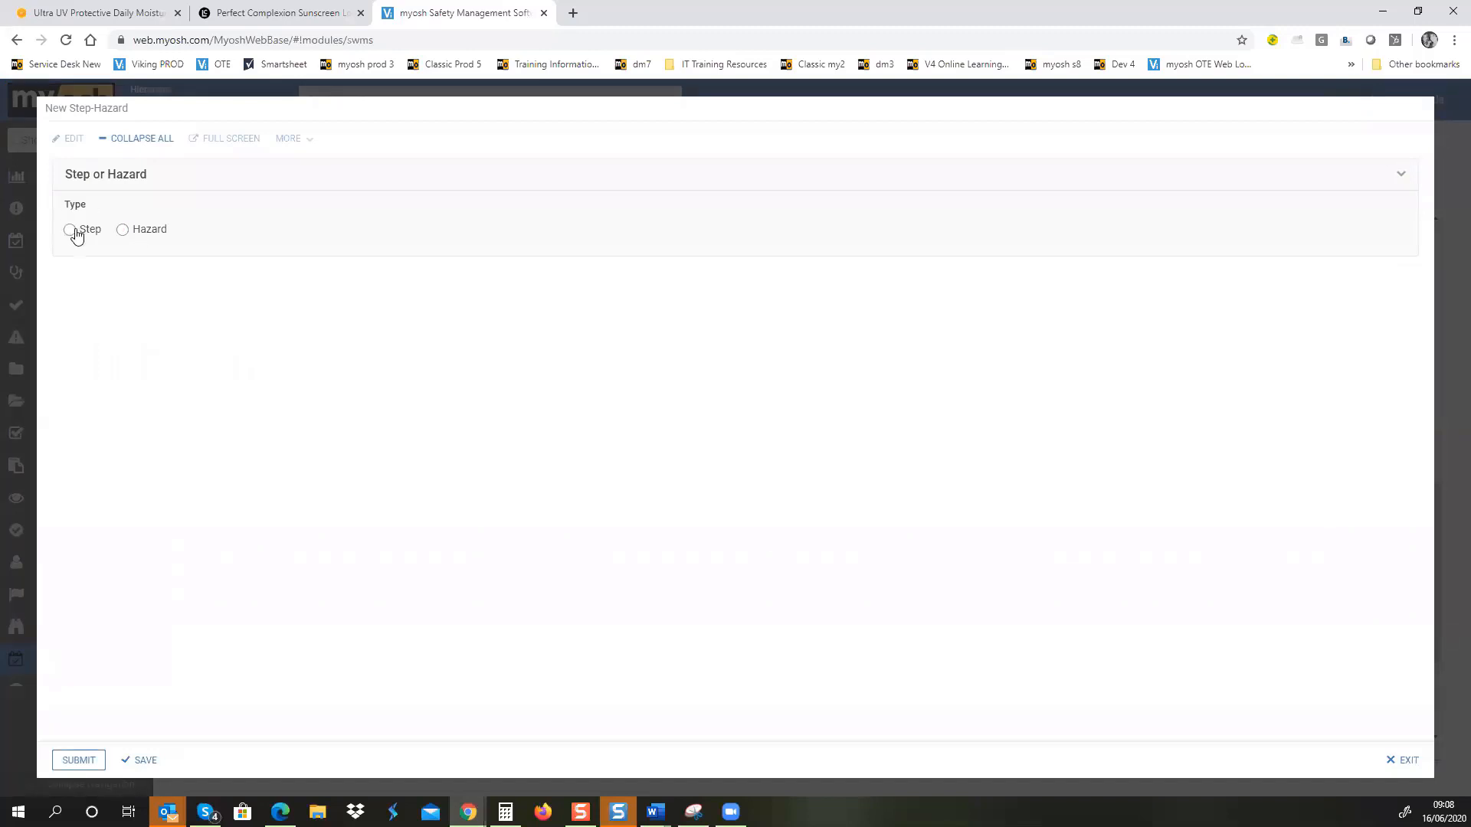
{"action": "left_click", "coordinate": [69, 230]}
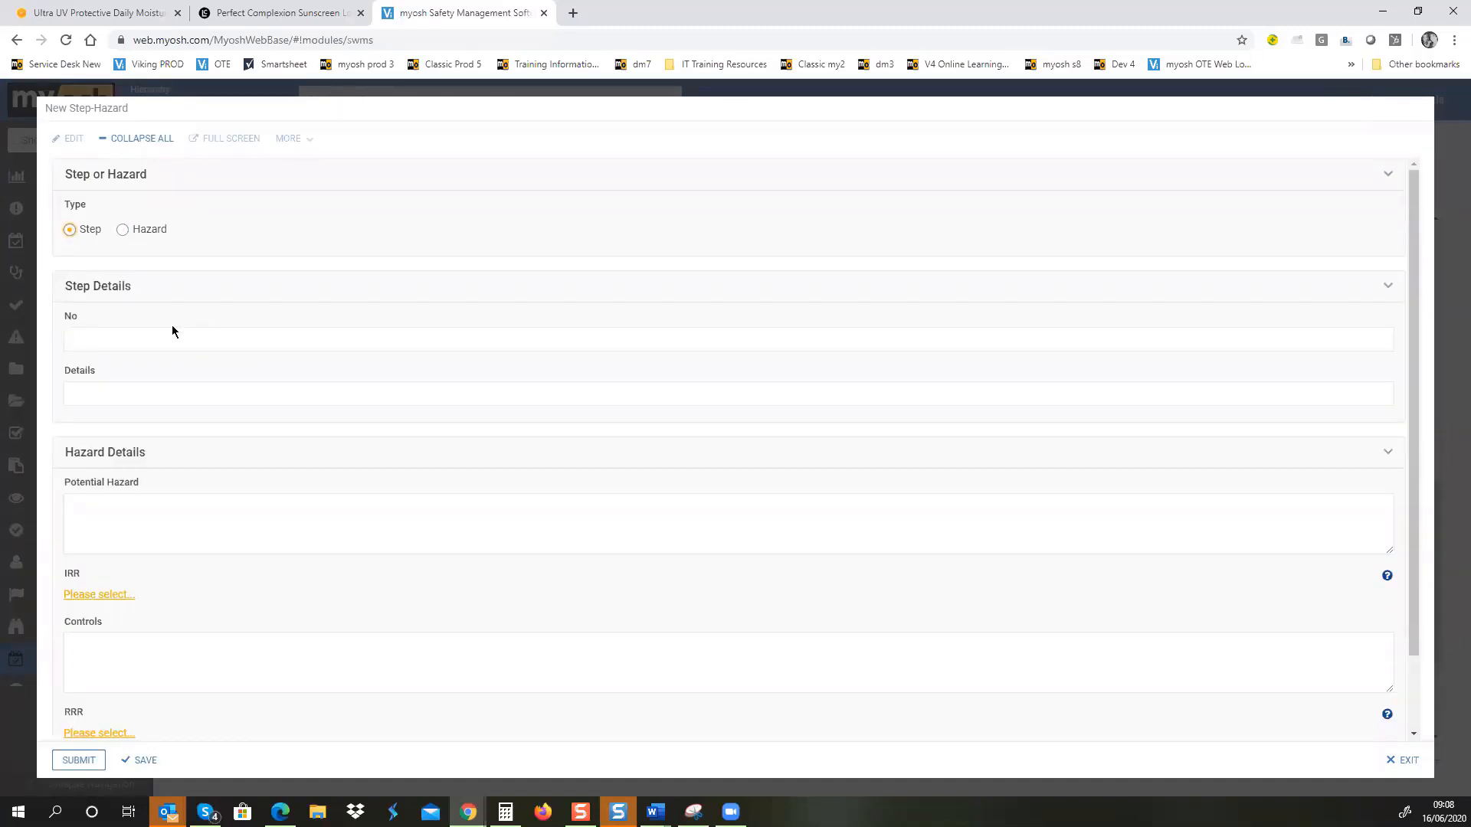
{"action": "left_click", "coordinate": [91, 340]}
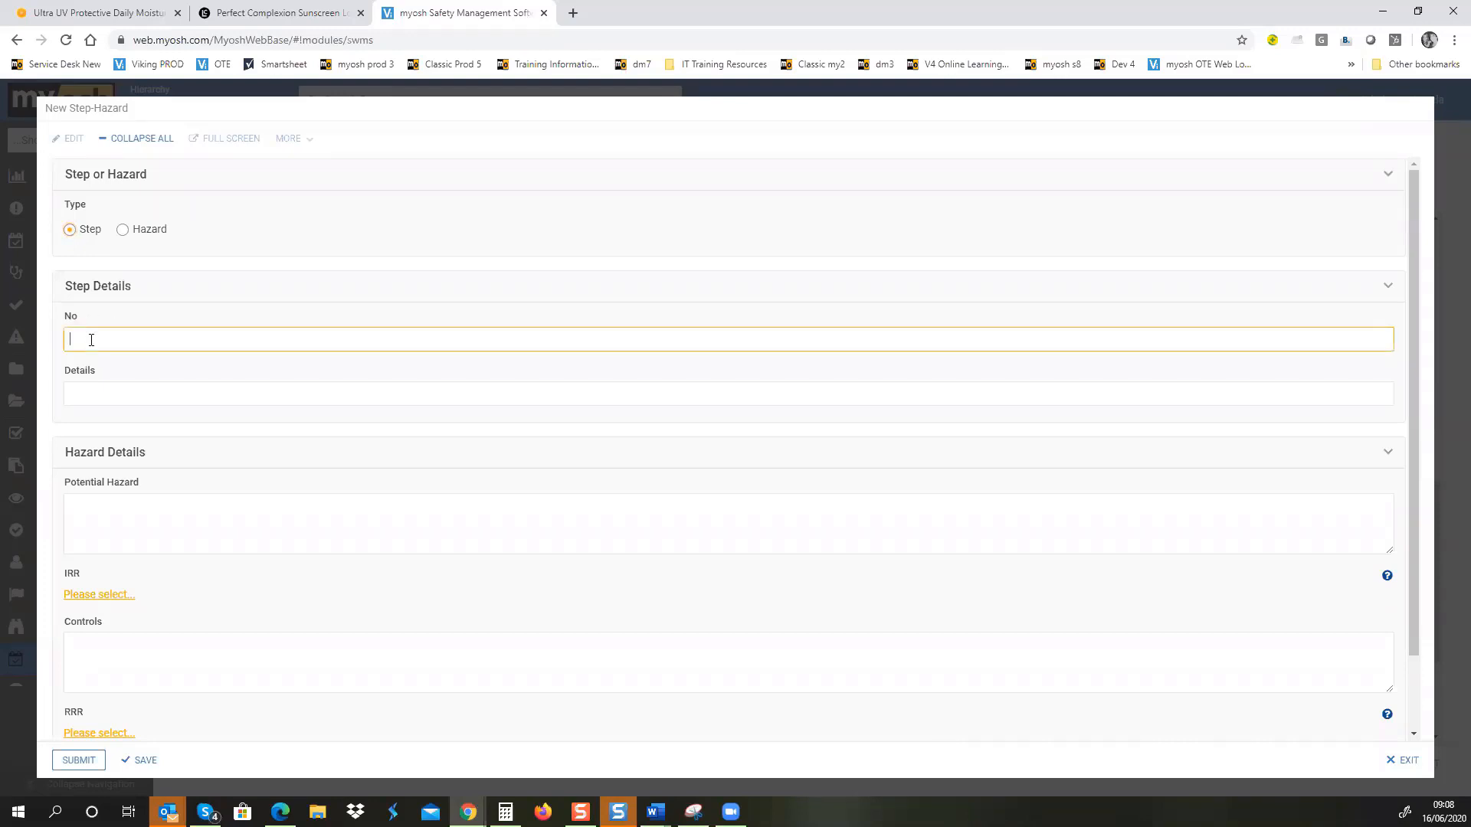
{"action": "left_click", "coordinate": [94, 389]}
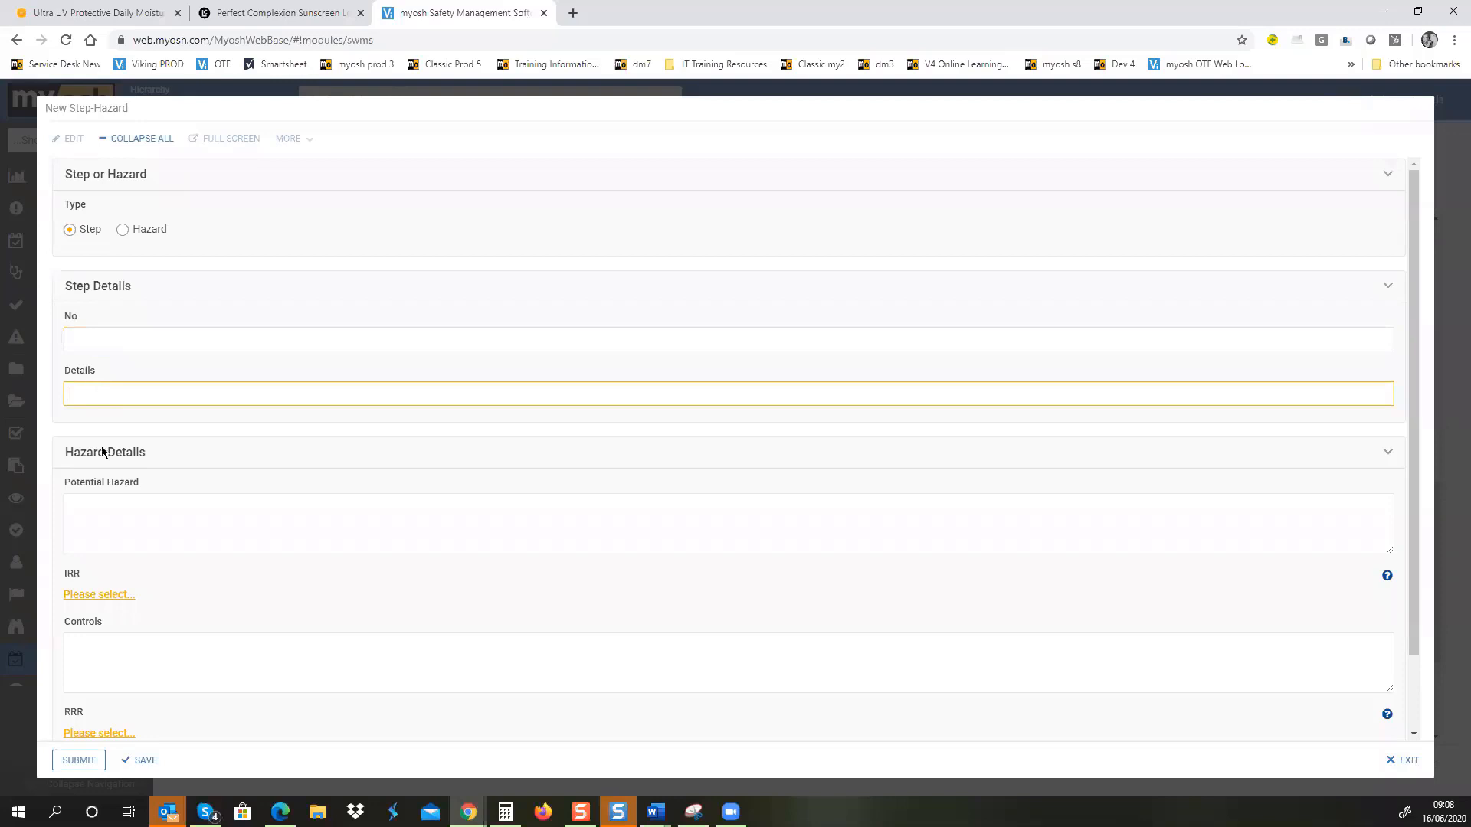
{"action": "left_click", "coordinate": [1418, 665]}
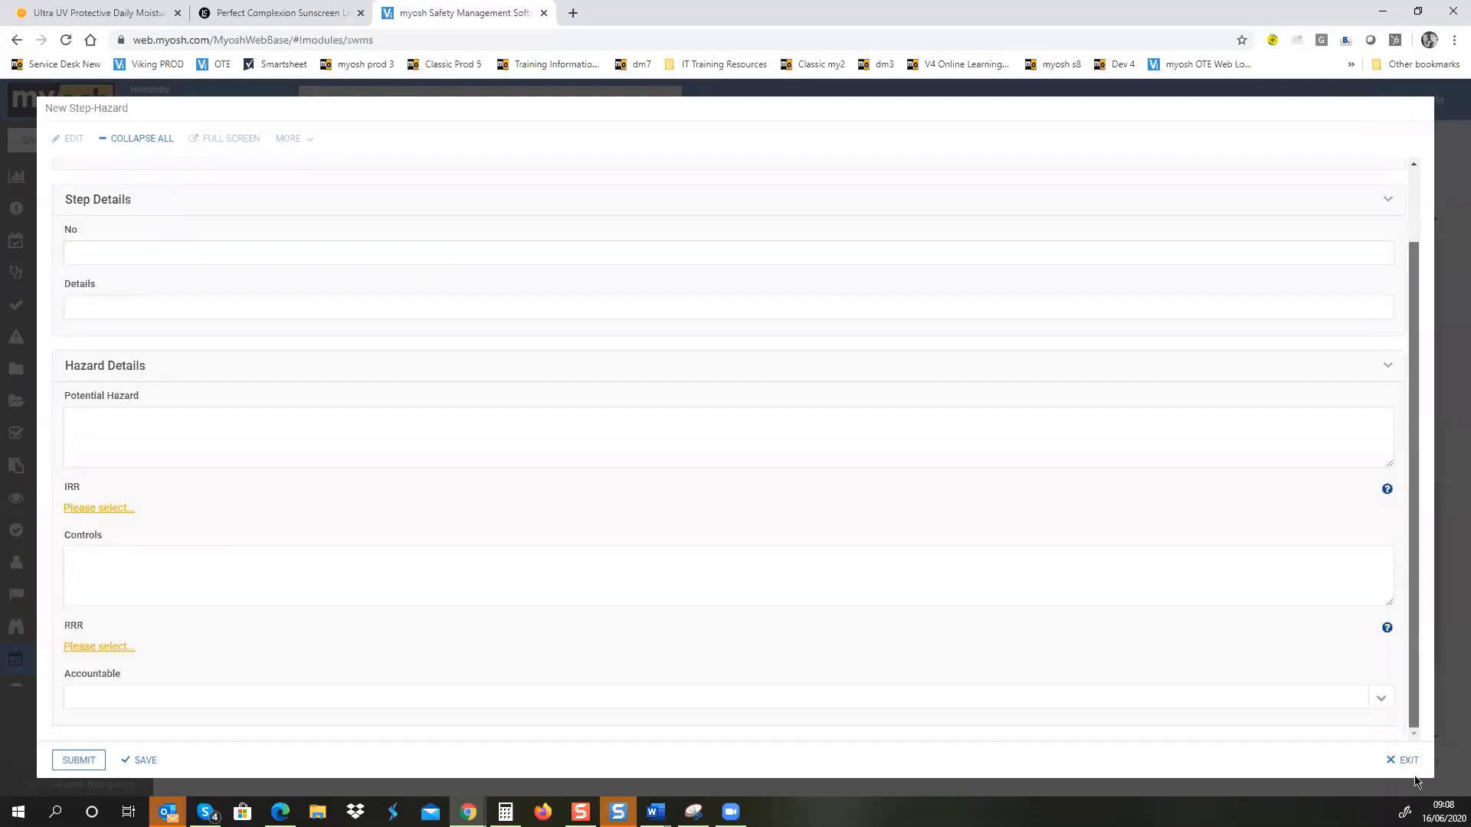
{"action": "scroll", "coordinate": [1417, 636], "scroll_direction": "up", "scroll_amount": 2}
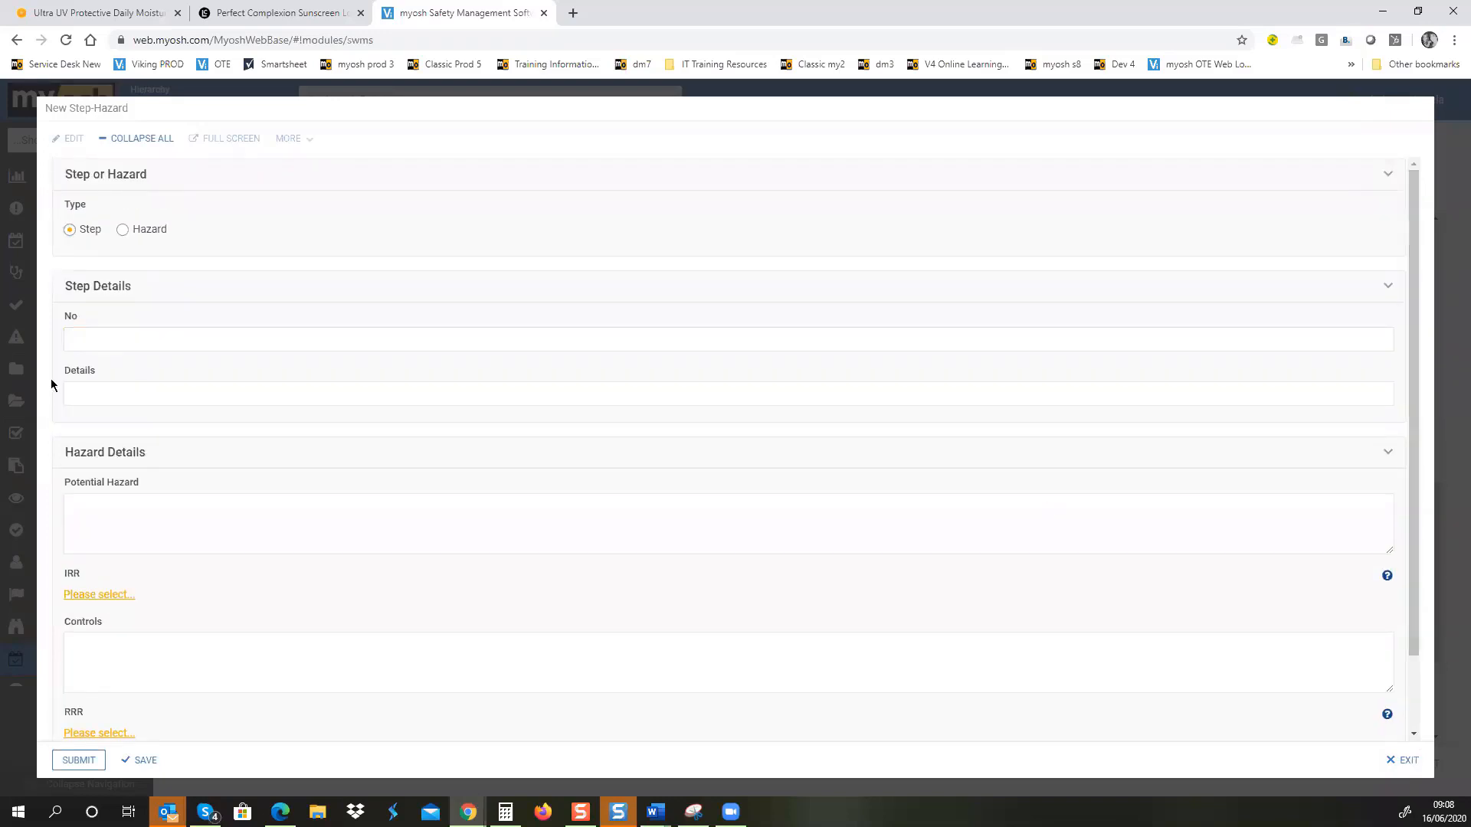
{"action": "left_click", "coordinate": [77, 346]}
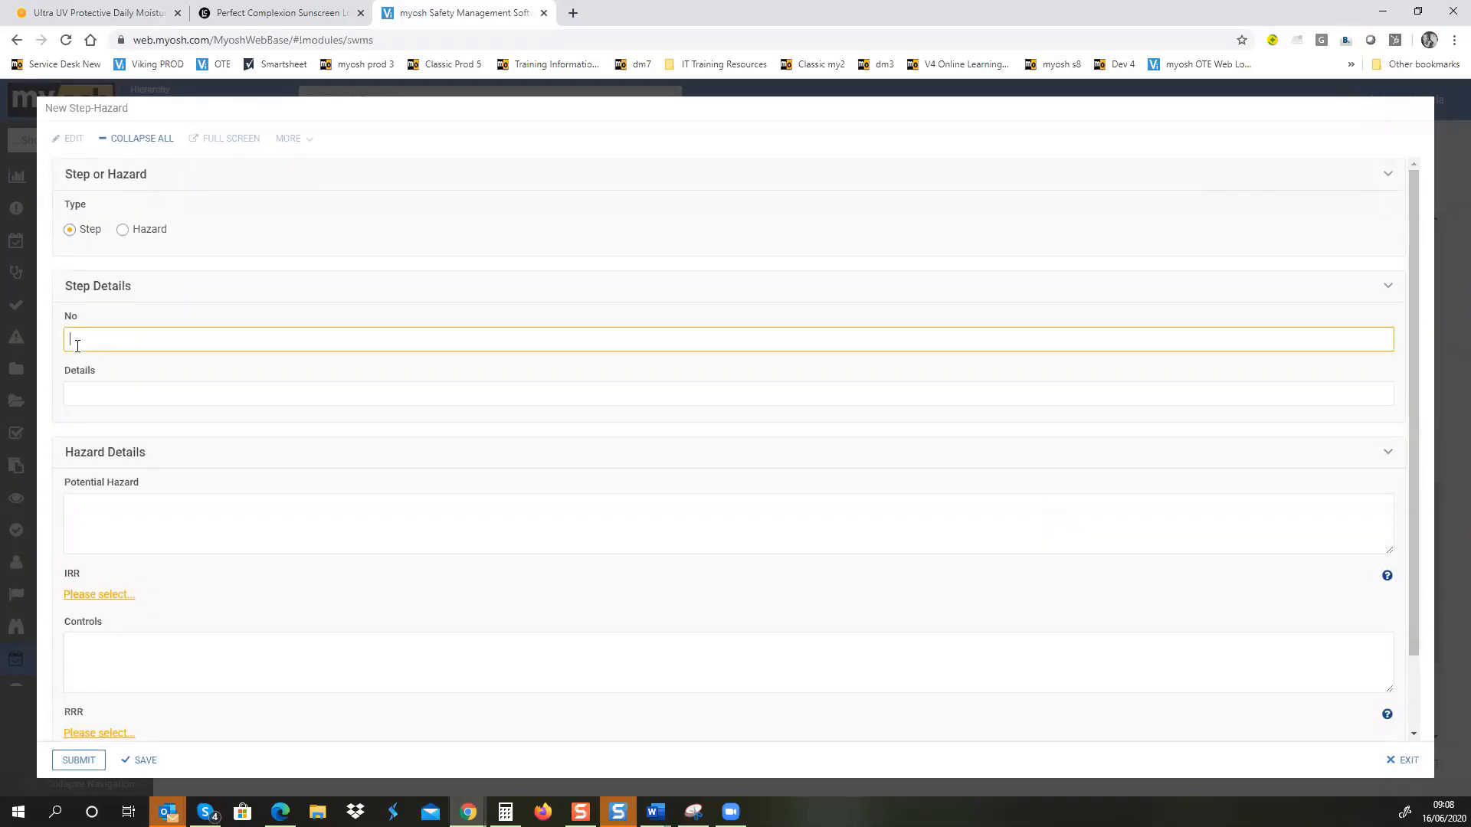
{"action": "type", "text": "3"}
{"action": "left_click", "coordinate": [88, 401]}
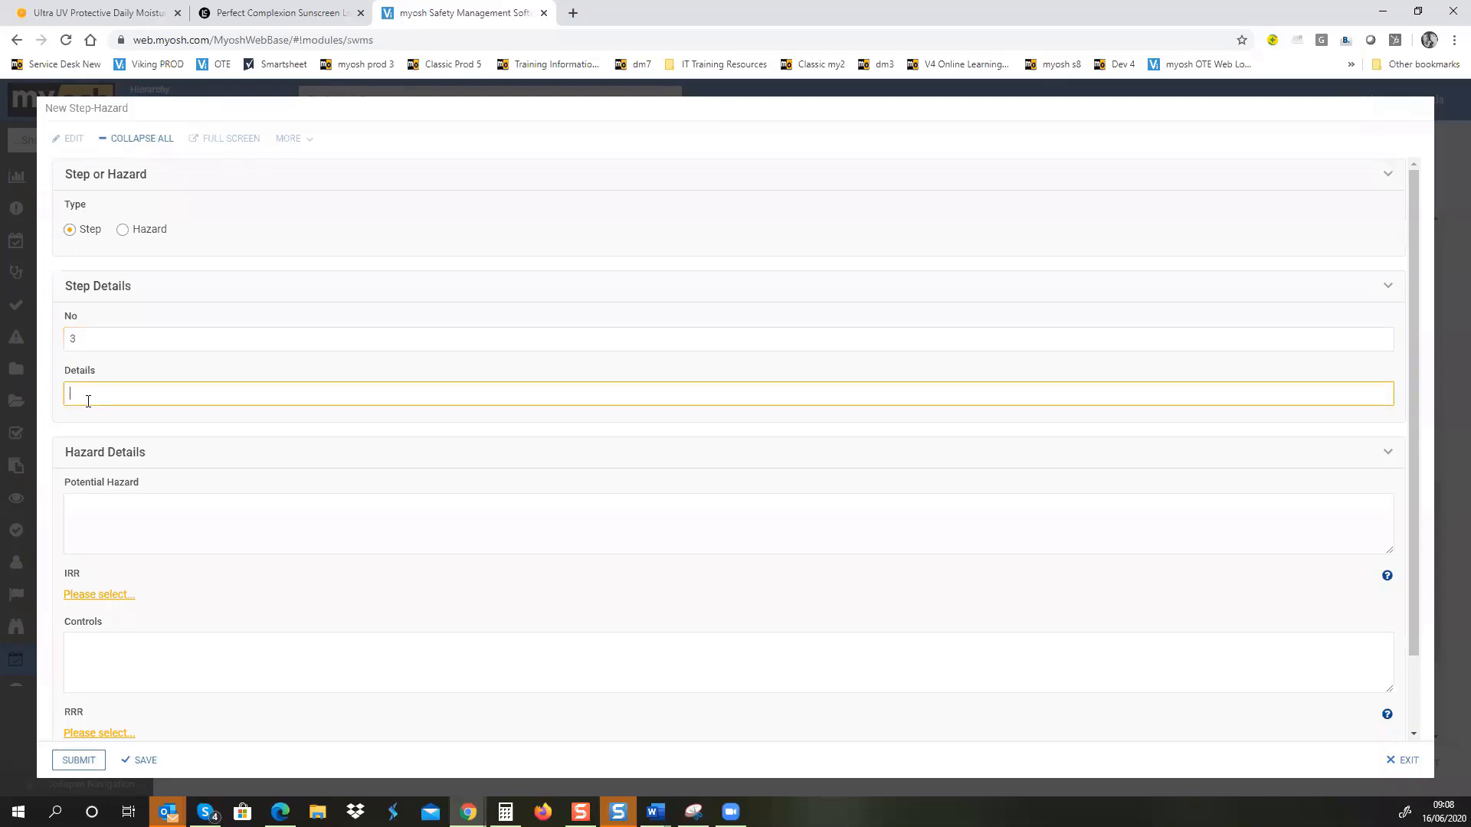
{"action": "type", "text": "Example of a step"}
Step: Enter "Details" as the step's potential hazard and set its IRR to 9 (Possible, Severe)
{"action": "left_click", "coordinate": [115, 512]}
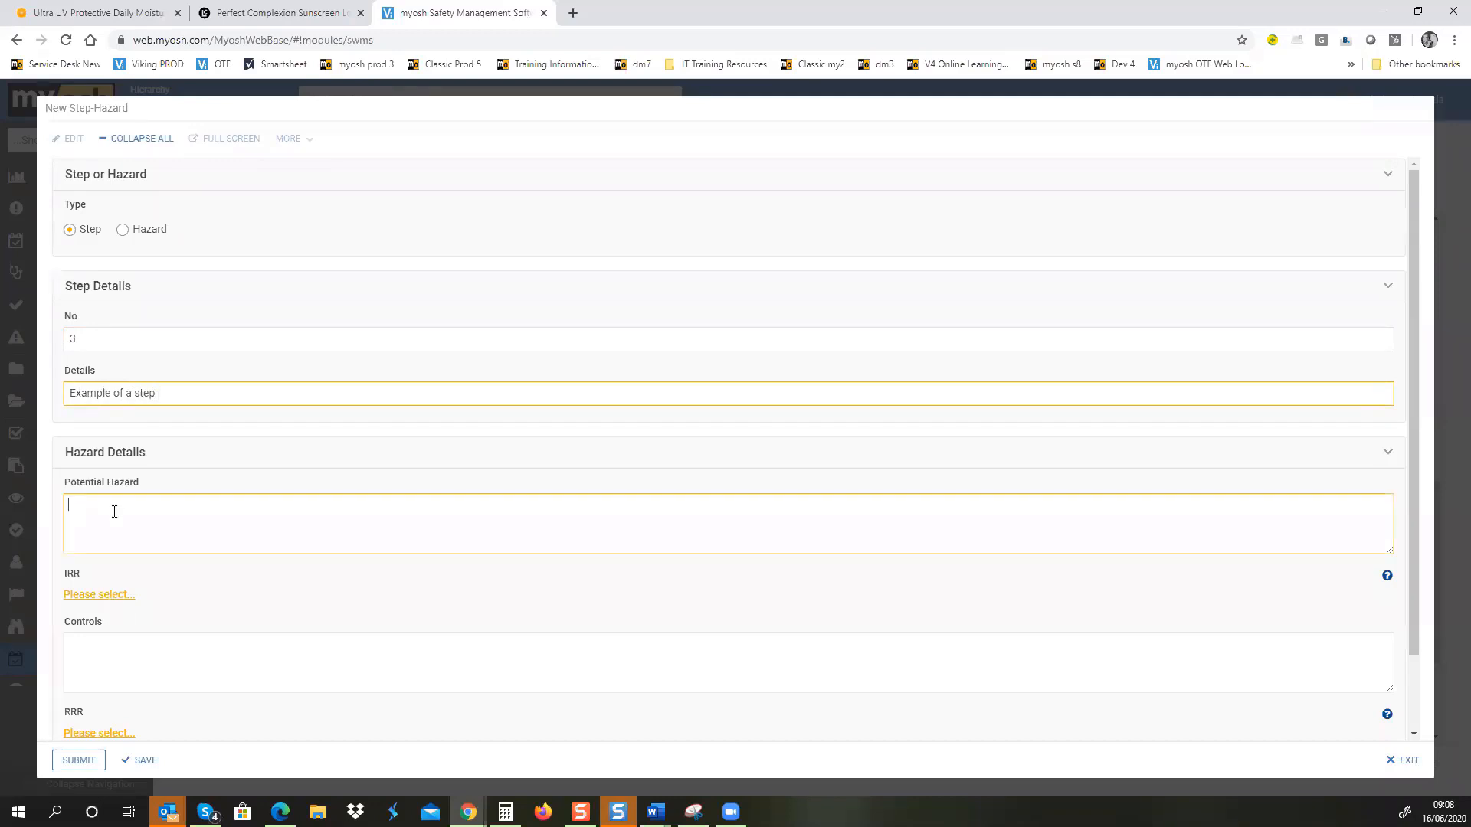
{"action": "type", "text": "Details"}
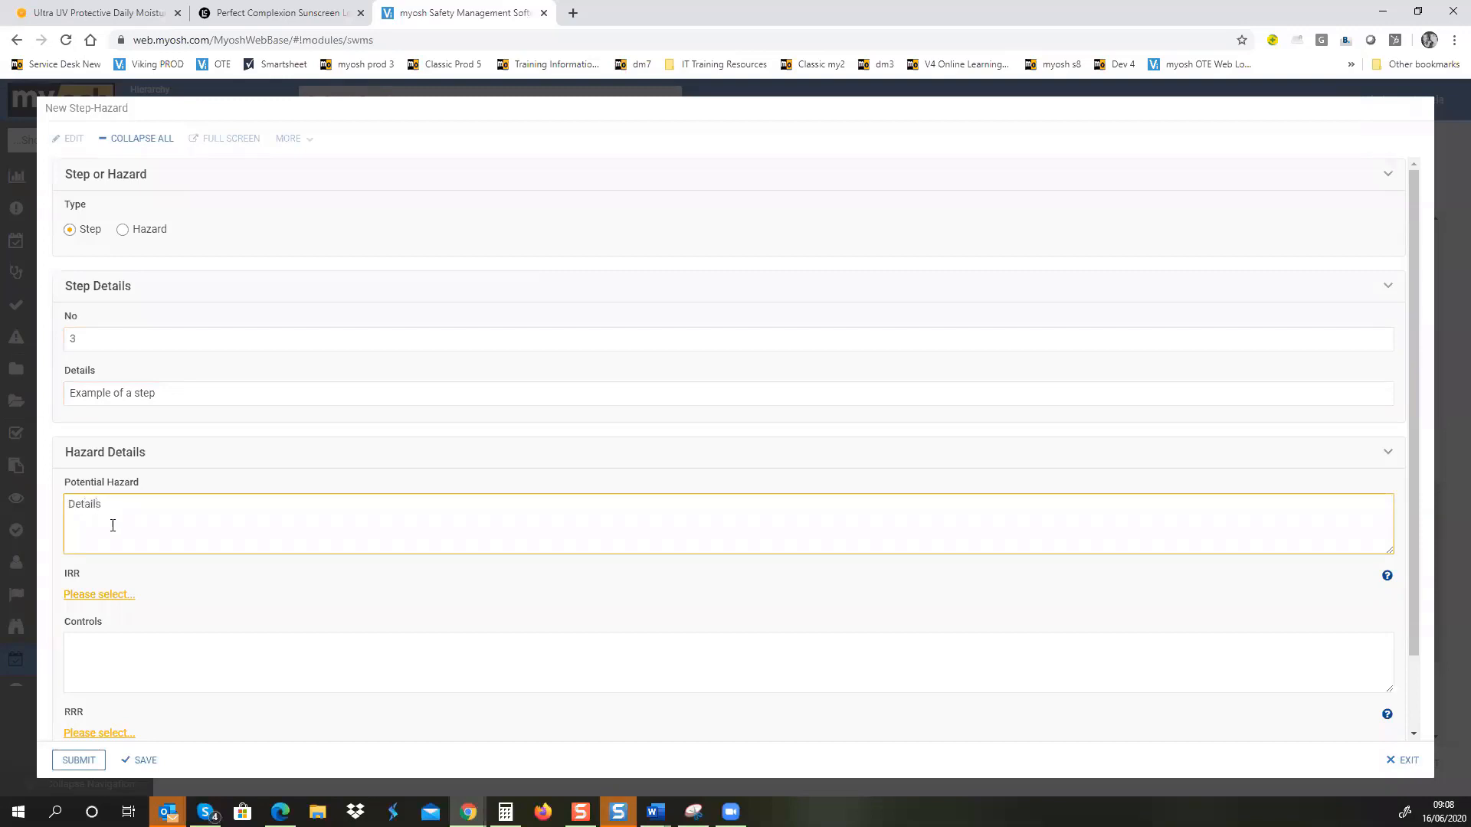
{"action": "left_click", "coordinate": [108, 595]}
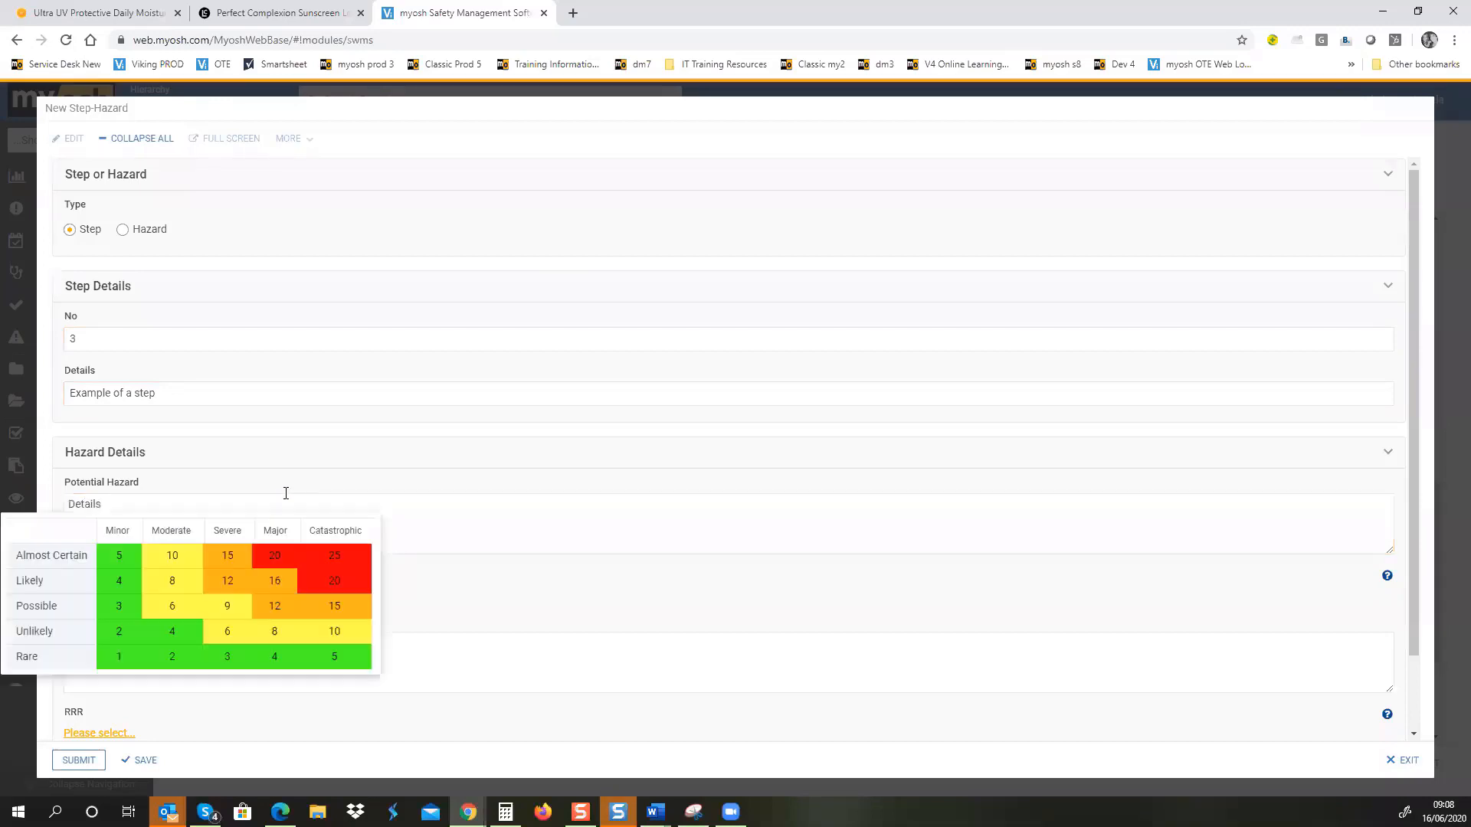
{"action": "left_click", "coordinate": [231, 606]}
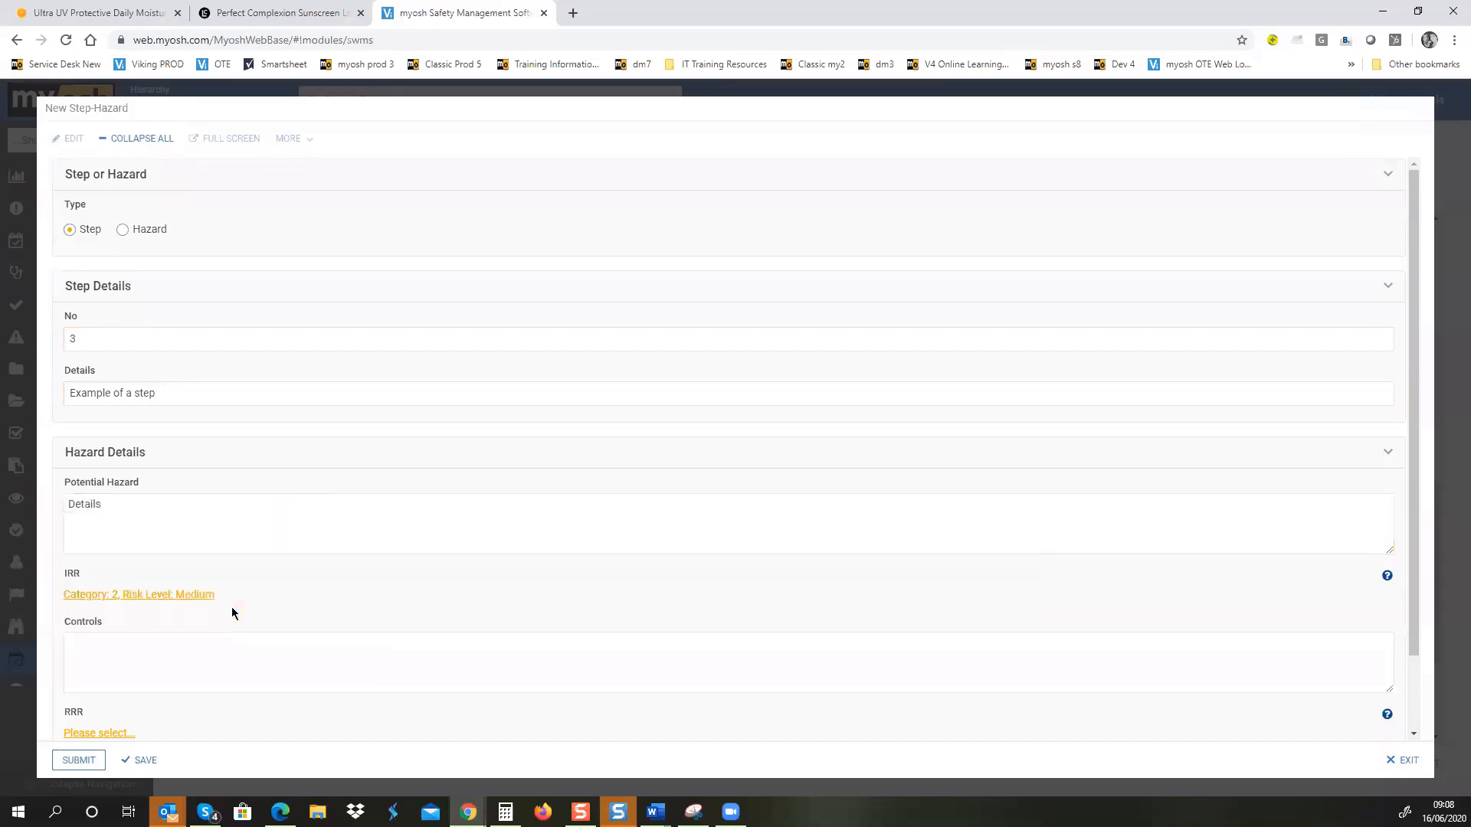
Step: Enter "Details" as the step's control, set its RRR to 6 (Possible, Moderate) and submit it to the assessment
{"action": "left_click", "coordinate": [101, 646]}
{"action": "type", "text": "Details"}
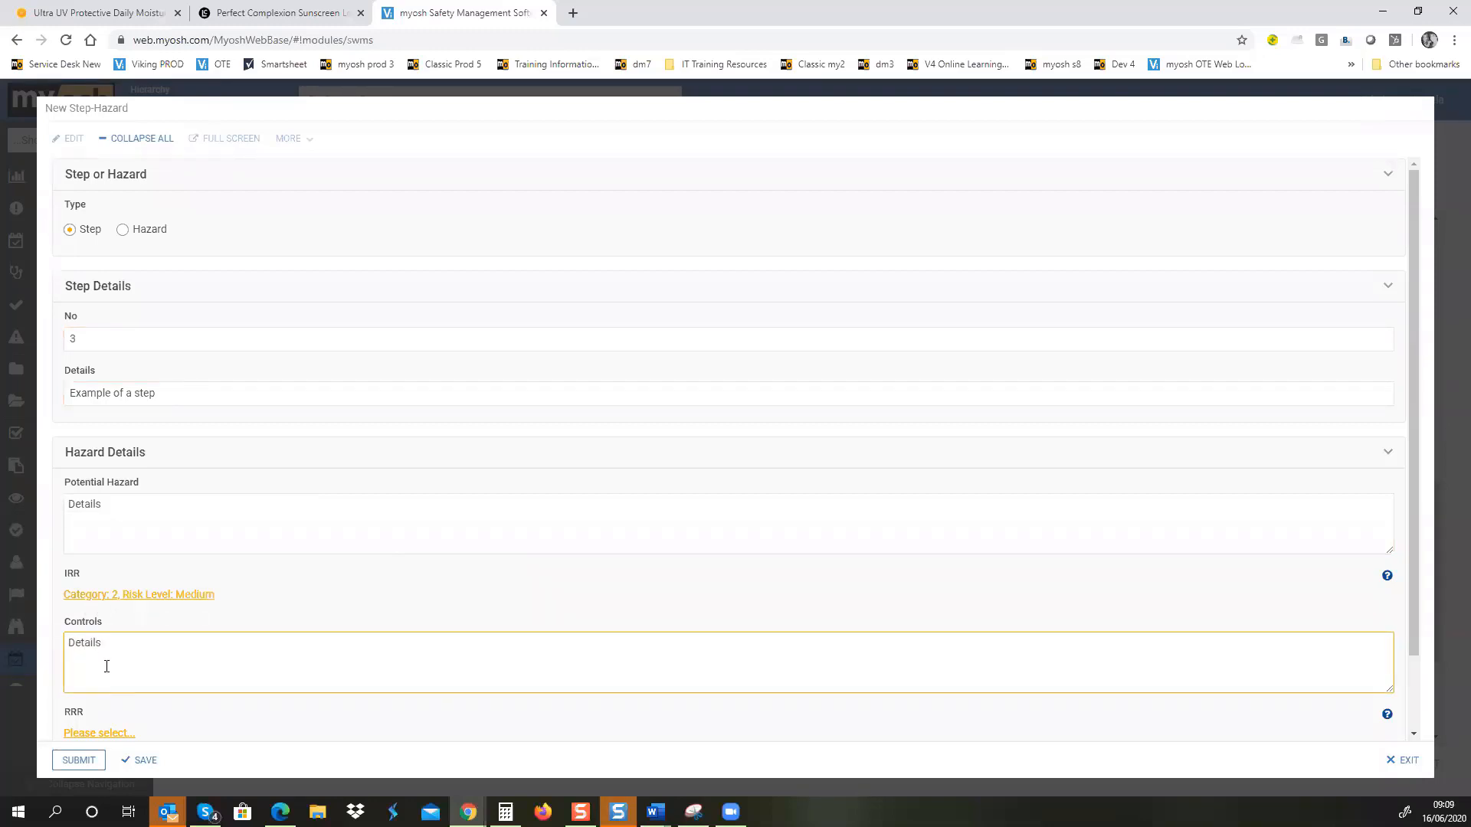
{"action": "left_click", "coordinate": [119, 733]}
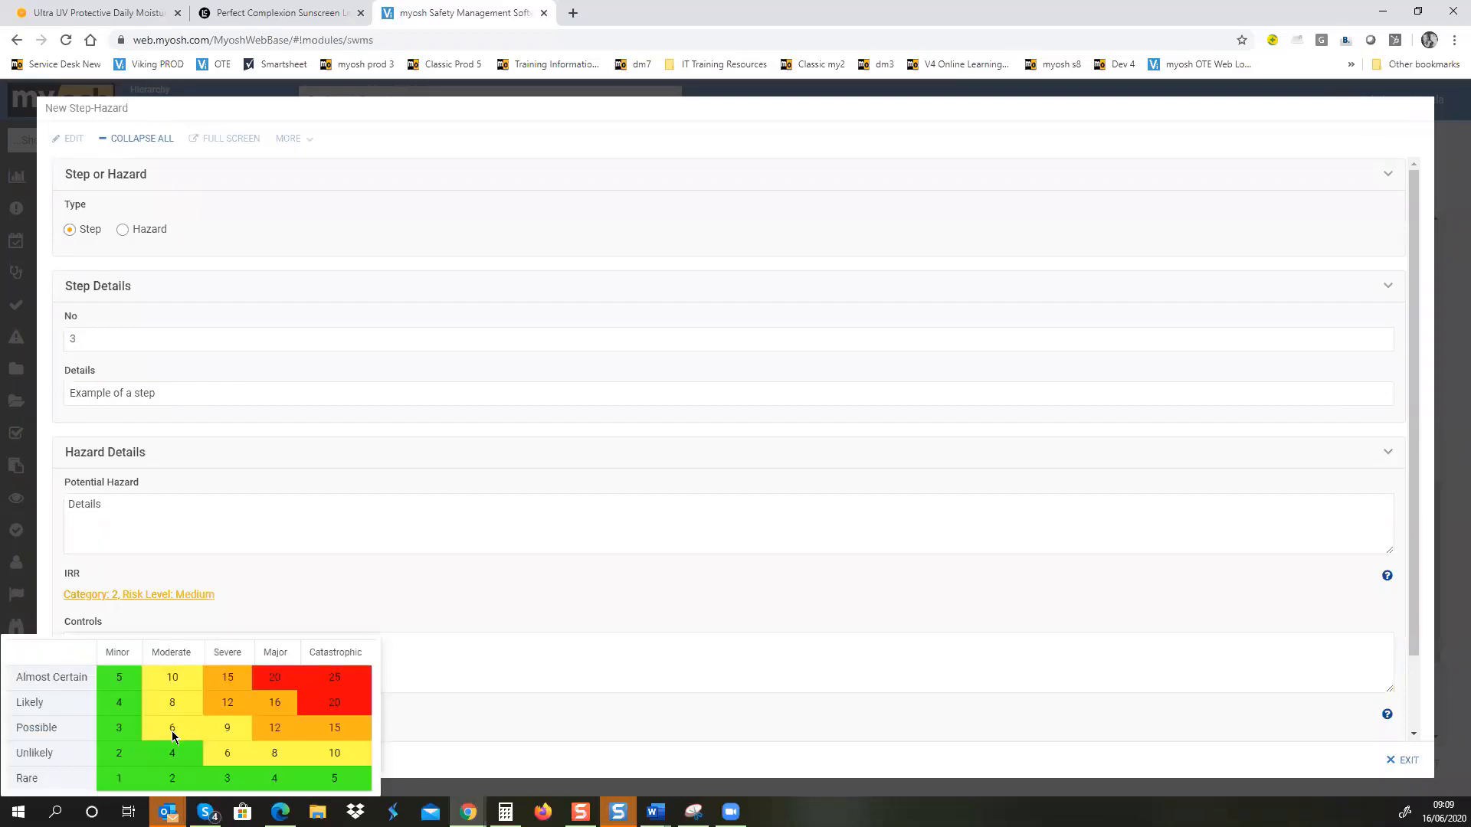
{"action": "left_click", "coordinate": [172, 731]}
{"action": "left_click", "coordinate": [80, 761]}
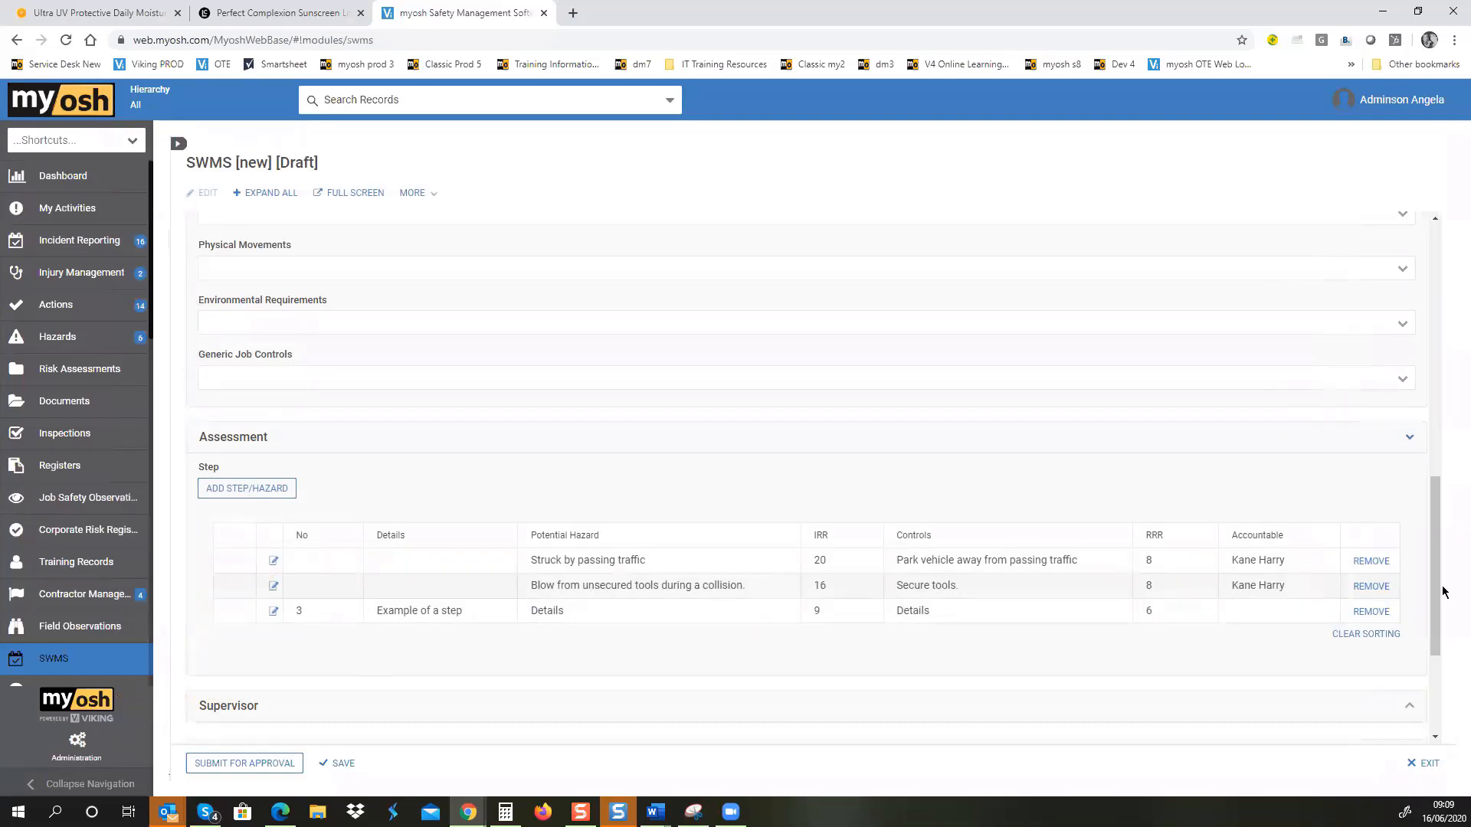
Step: Expand the Supervisor section to check the assigned supervisor and submit the SWMS record for approval, accepting the status change
{"action": "left_click_drag", "start_coordinate": [1438, 624], "coordinate": [1435, 680]}
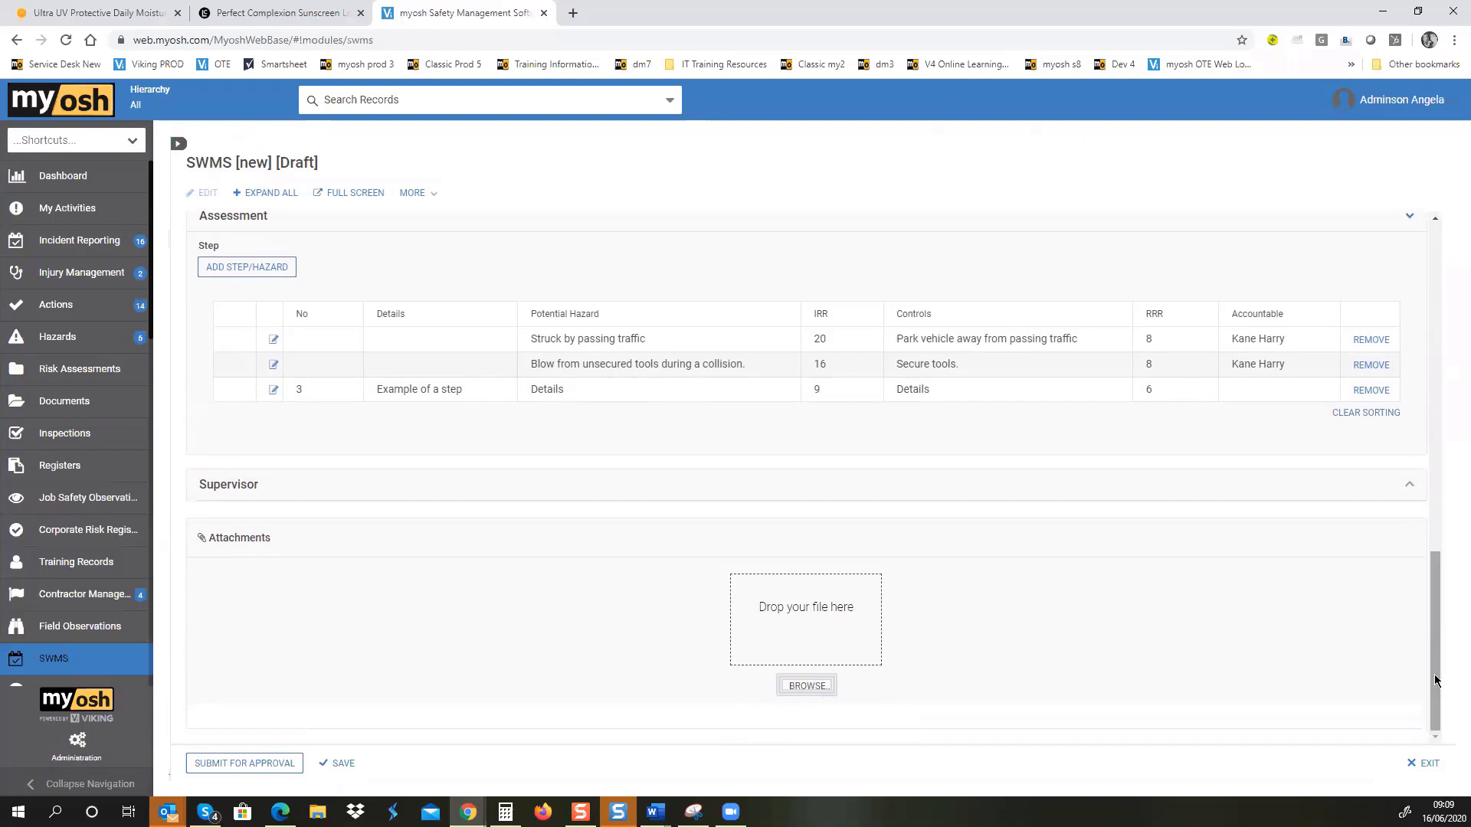
{"action": "left_click", "coordinate": [466, 502]}
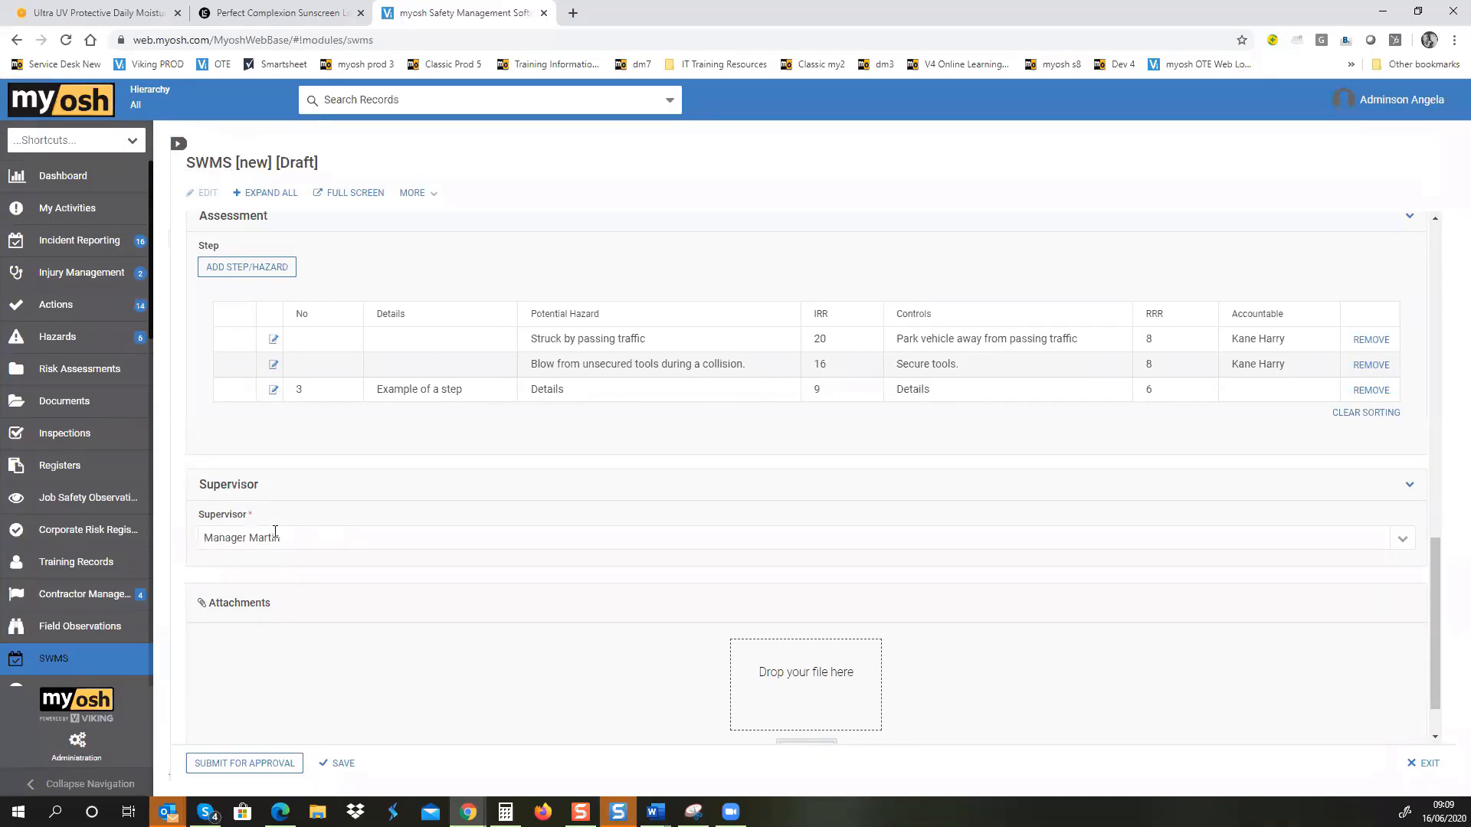
{"action": "left_click", "coordinate": [241, 765]}
{"action": "left_click", "coordinate": [245, 763]}
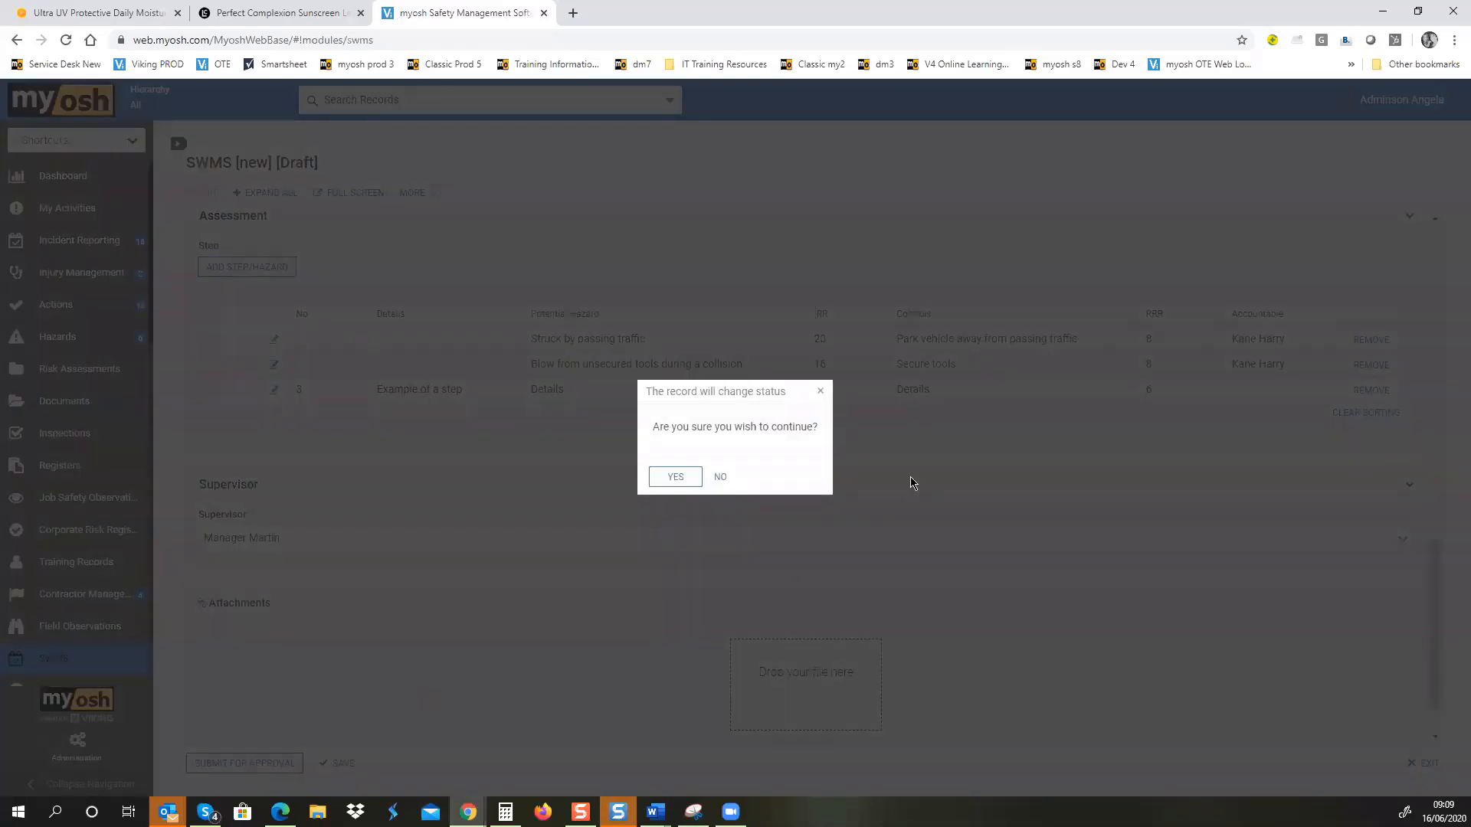
{"action": "left_click", "coordinate": [675, 477]}
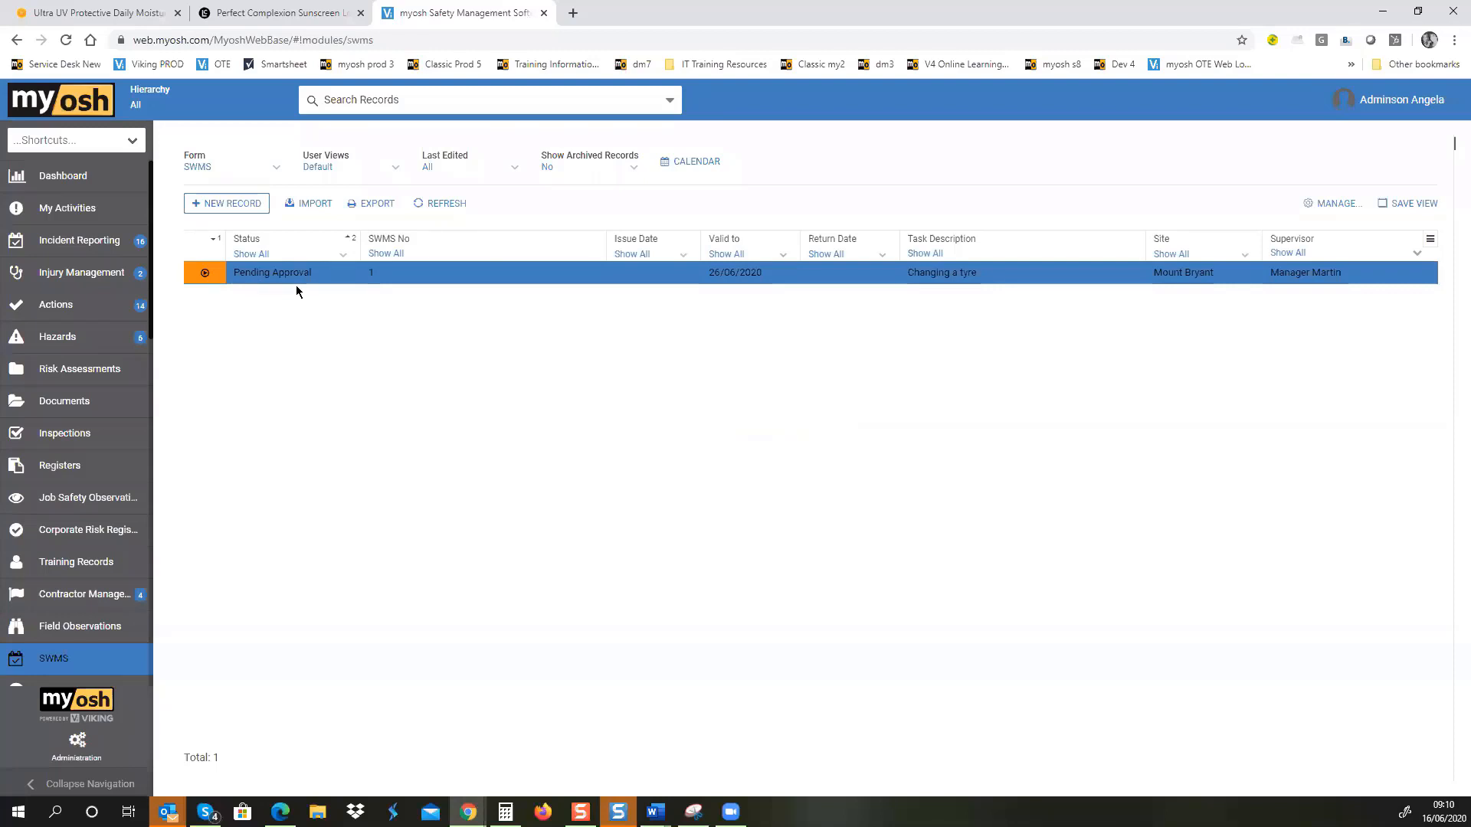
Step: Open the pending "Changing a tyre" SWMS record at full width and put it in edit mode
{"action": "left_click", "coordinate": [282, 283]}
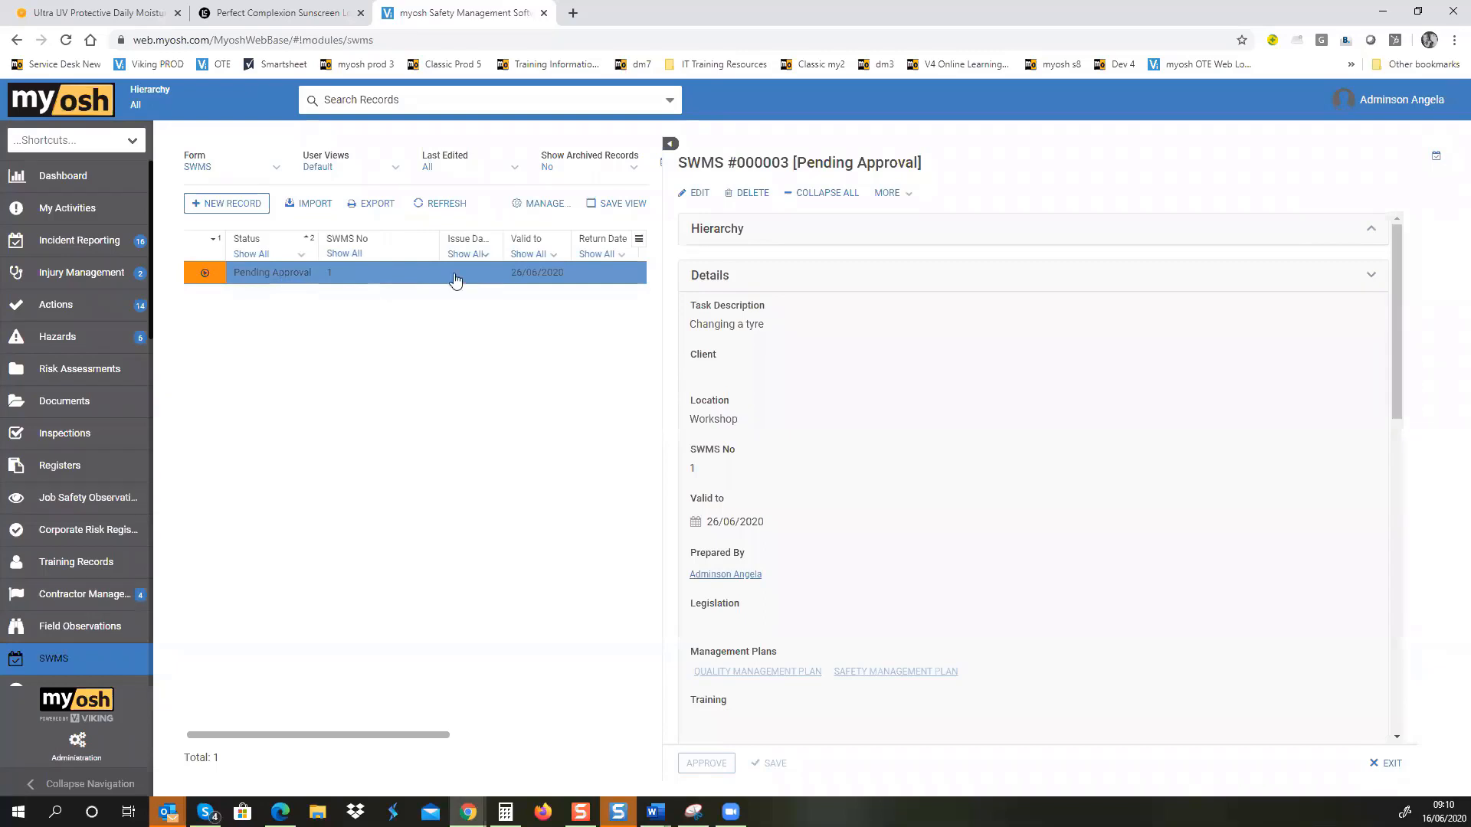
{"action": "left_click", "coordinate": [670, 144]}
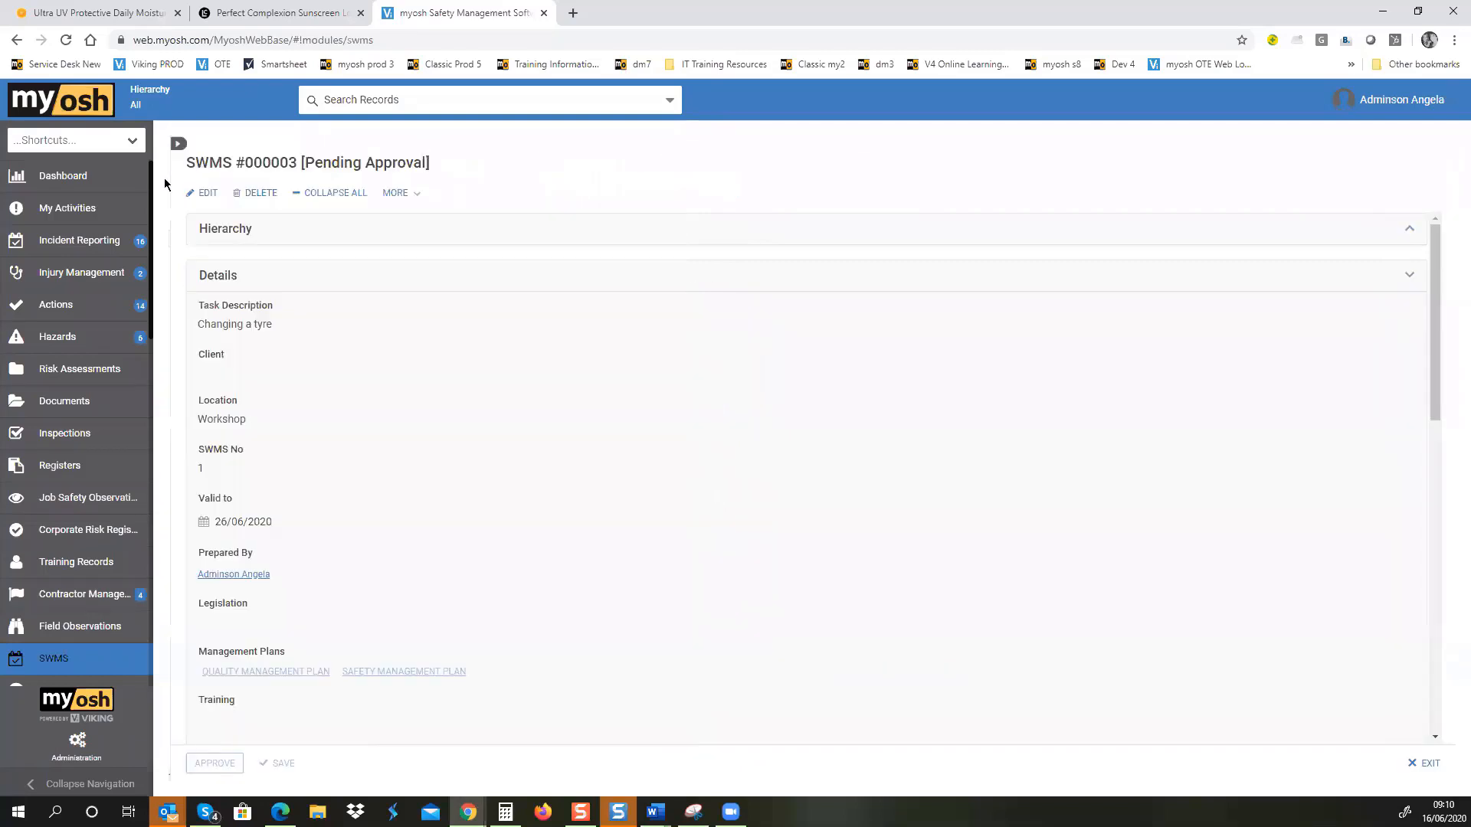
{"action": "left_click", "coordinate": [204, 193]}
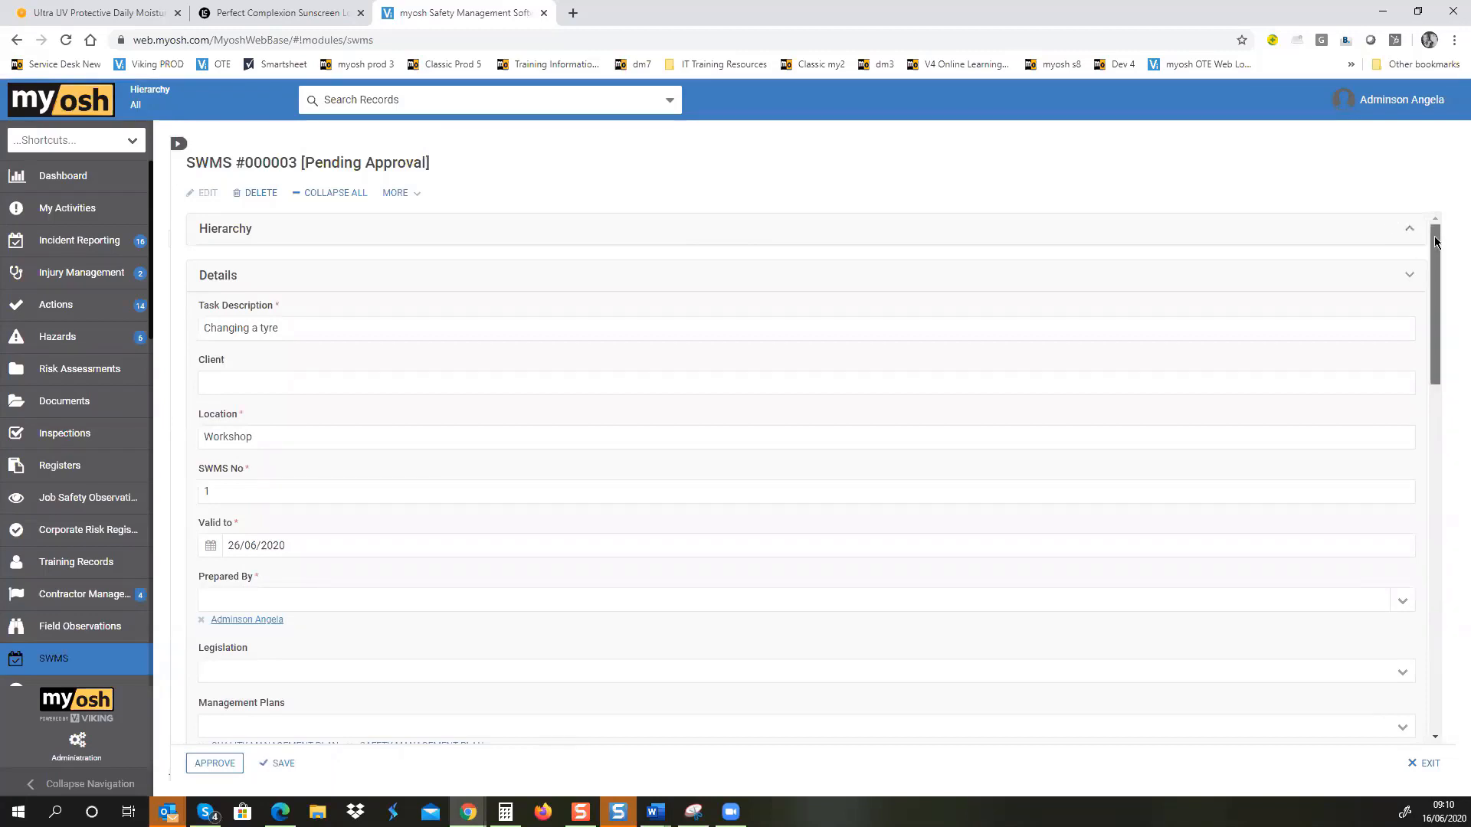
Step: View the full details of the "Struck by passing traffic" hazard from the record's assessment and return to the SWMS record
{"action": "left_click_drag", "start_coordinate": [1432, 253], "coordinate": [1449, 519]}
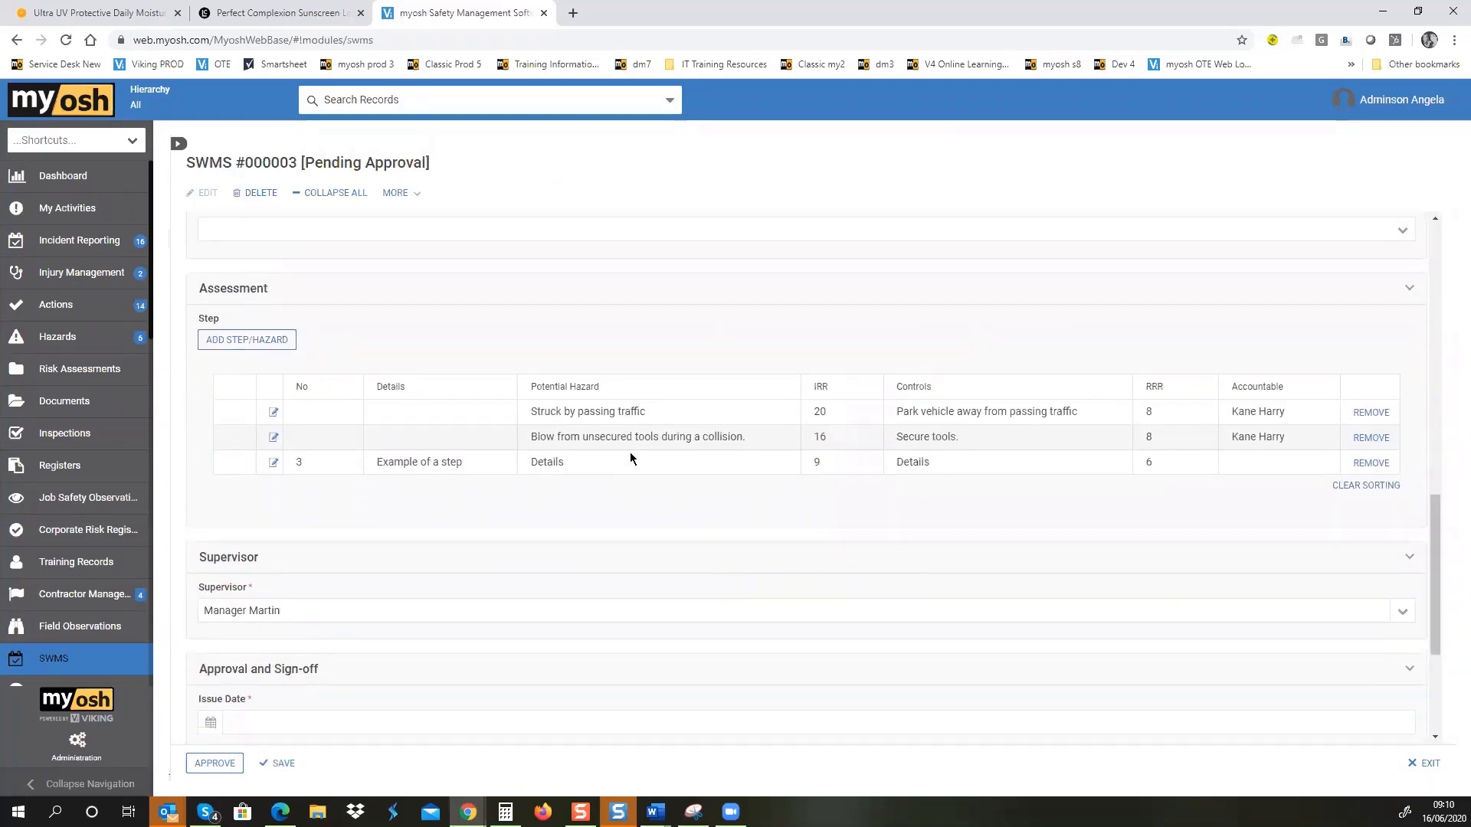
{"action": "double_click", "coordinate": [594, 415]}
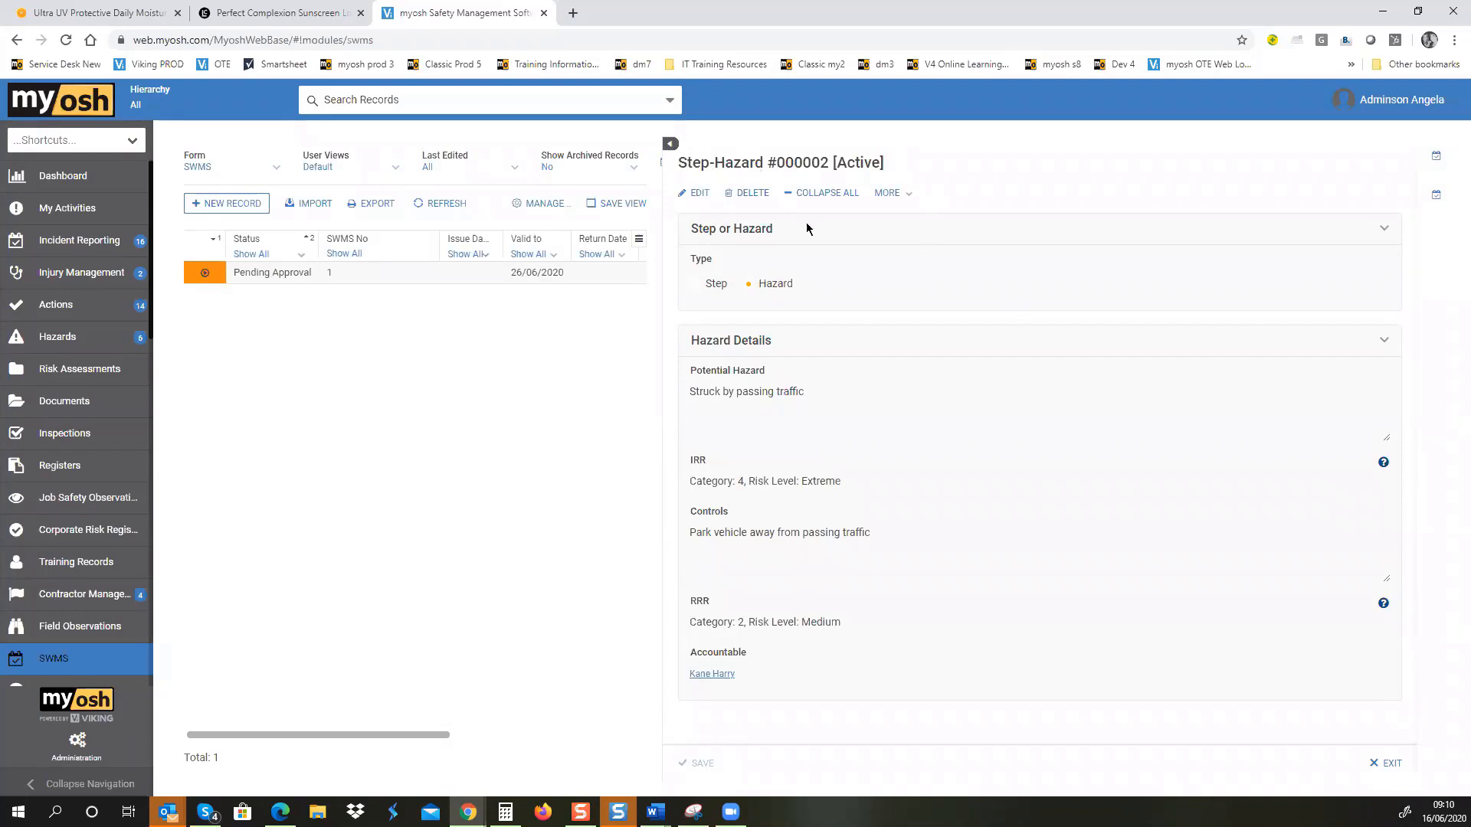
{"action": "left_click", "coordinate": [1389, 767]}
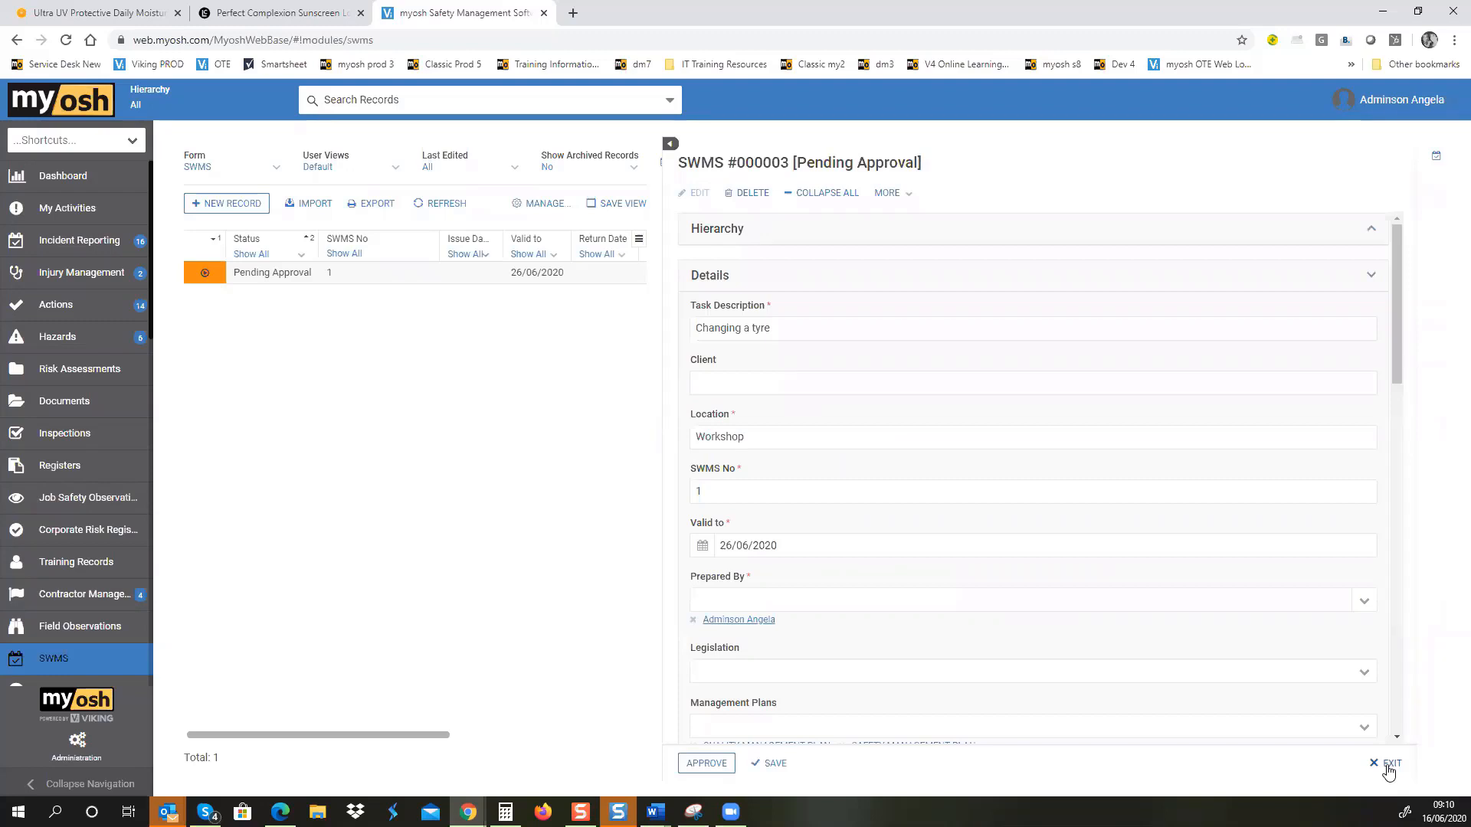
Step: Widen the pending SWMS record and set its Approval and Sign-off issue date to 16/06/2020
{"action": "left_click", "coordinate": [670, 143]}
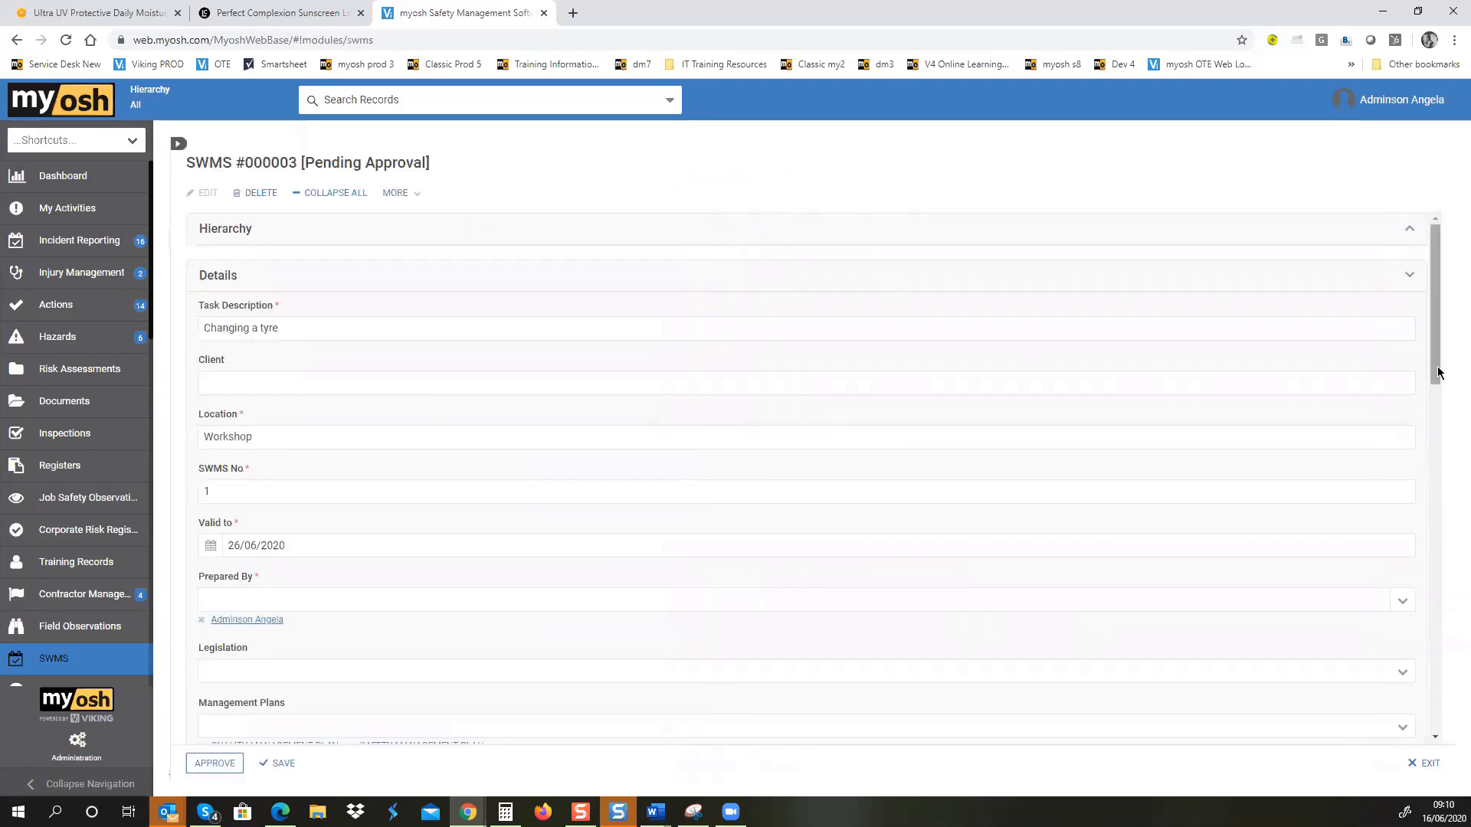
{"action": "scroll", "coordinate": [1448, 444], "scroll_direction": "down", "scroll_amount": 1}
{"action": "scroll", "coordinate": [1448, 444], "scroll_direction": "down", "scroll_amount": 15}
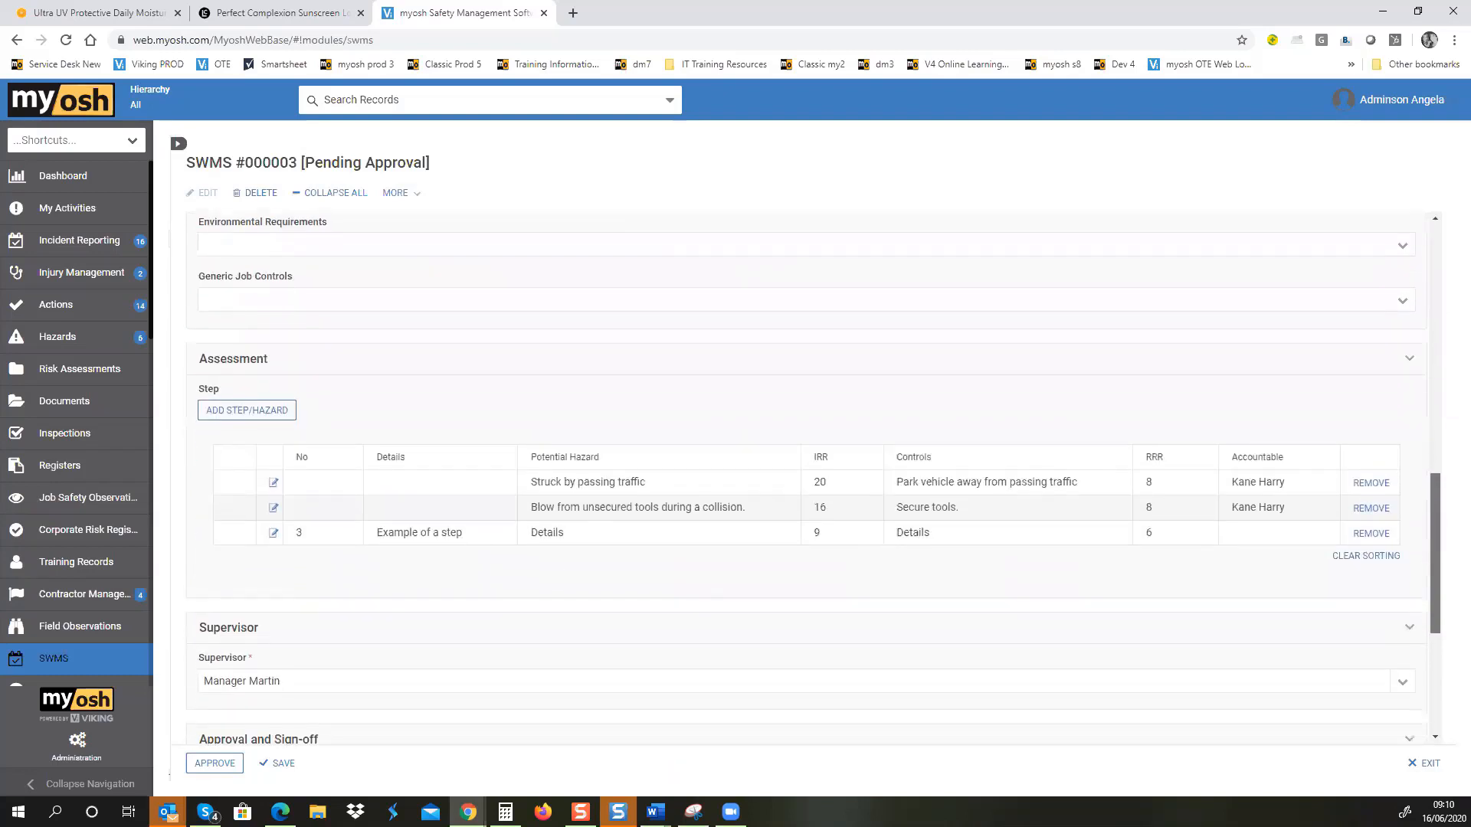
{"action": "scroll", "coordinate": [813, 475], "scroll_direction": "down", "scroll_amount": 4}
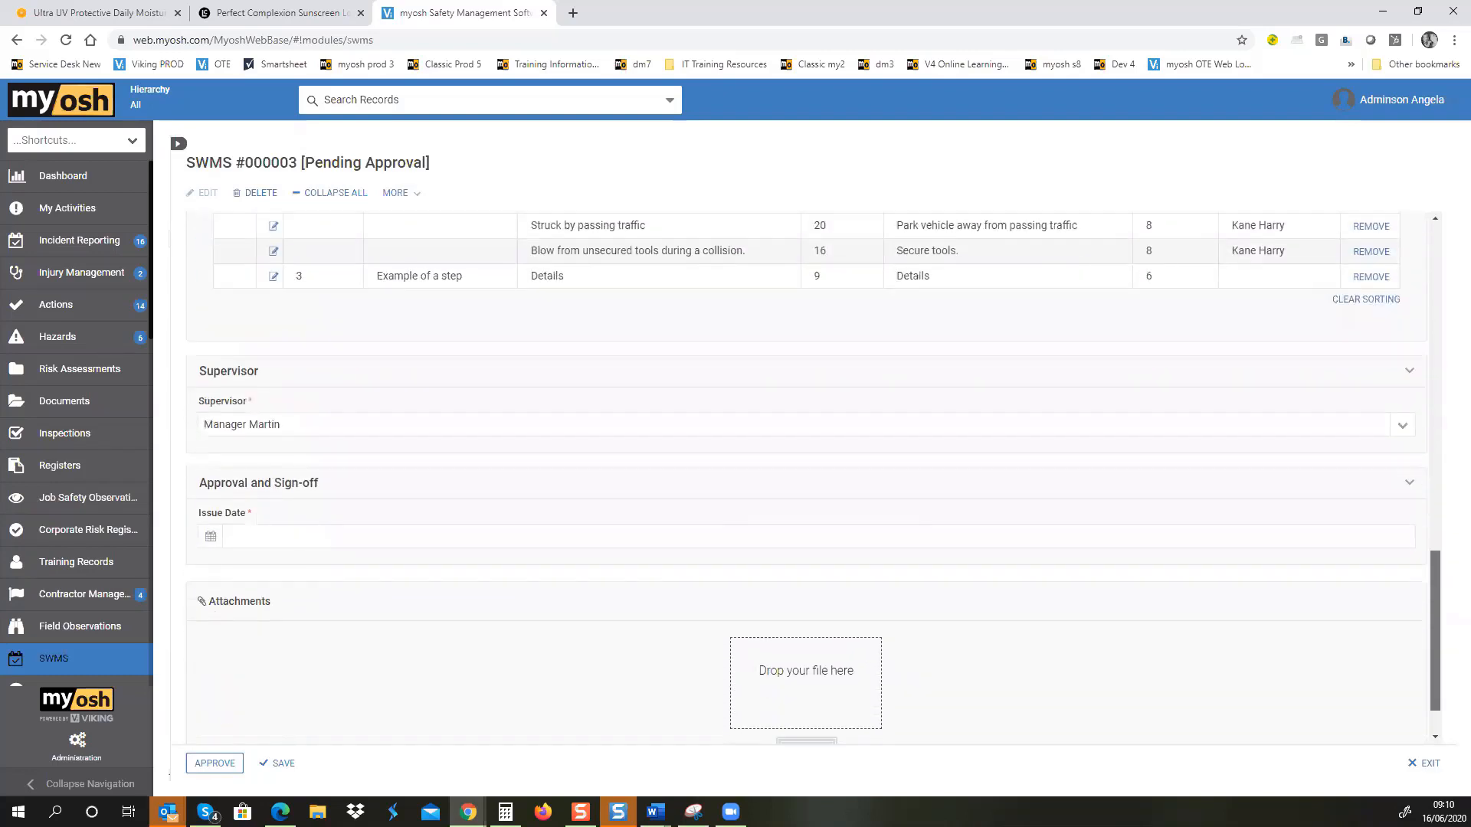
{"action": "left_click_drag", "start_coordinate": [1435, 644], "coordinate": [1436, 646]}
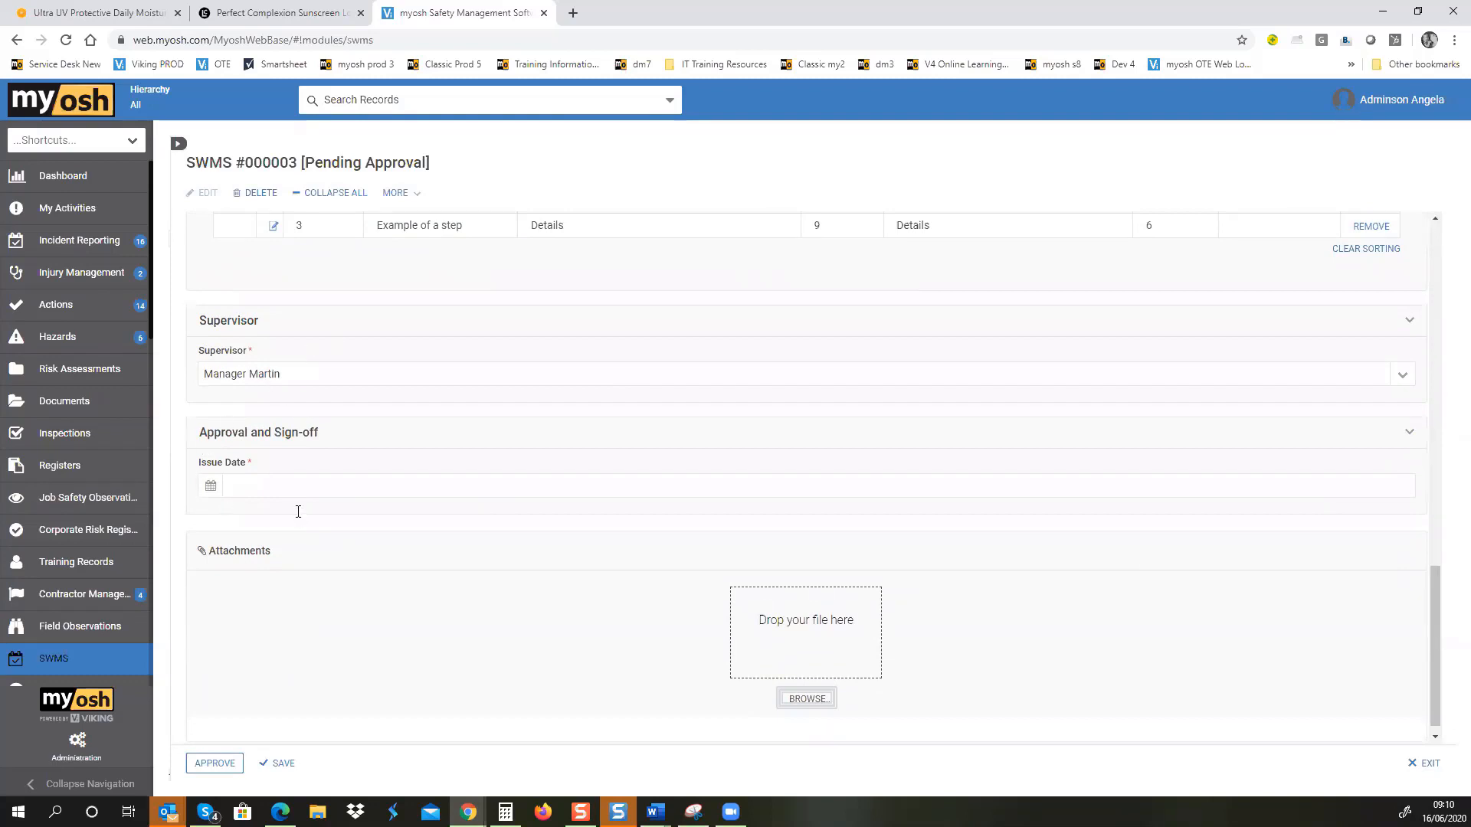
{"action": "left_click", "coordinate": [210, 489]}
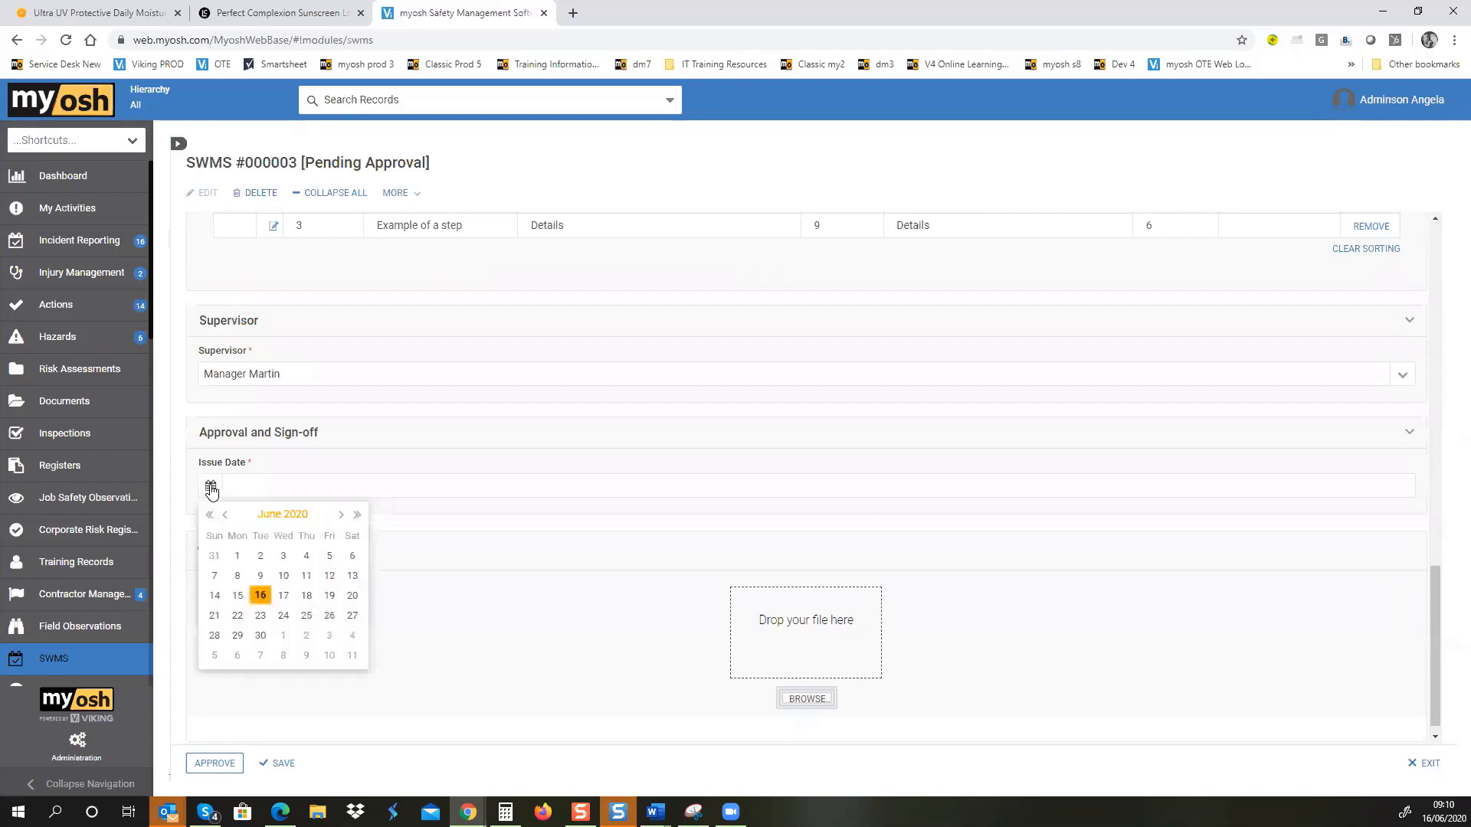
{"action": "left_click", "coordinate": [259, 595]}
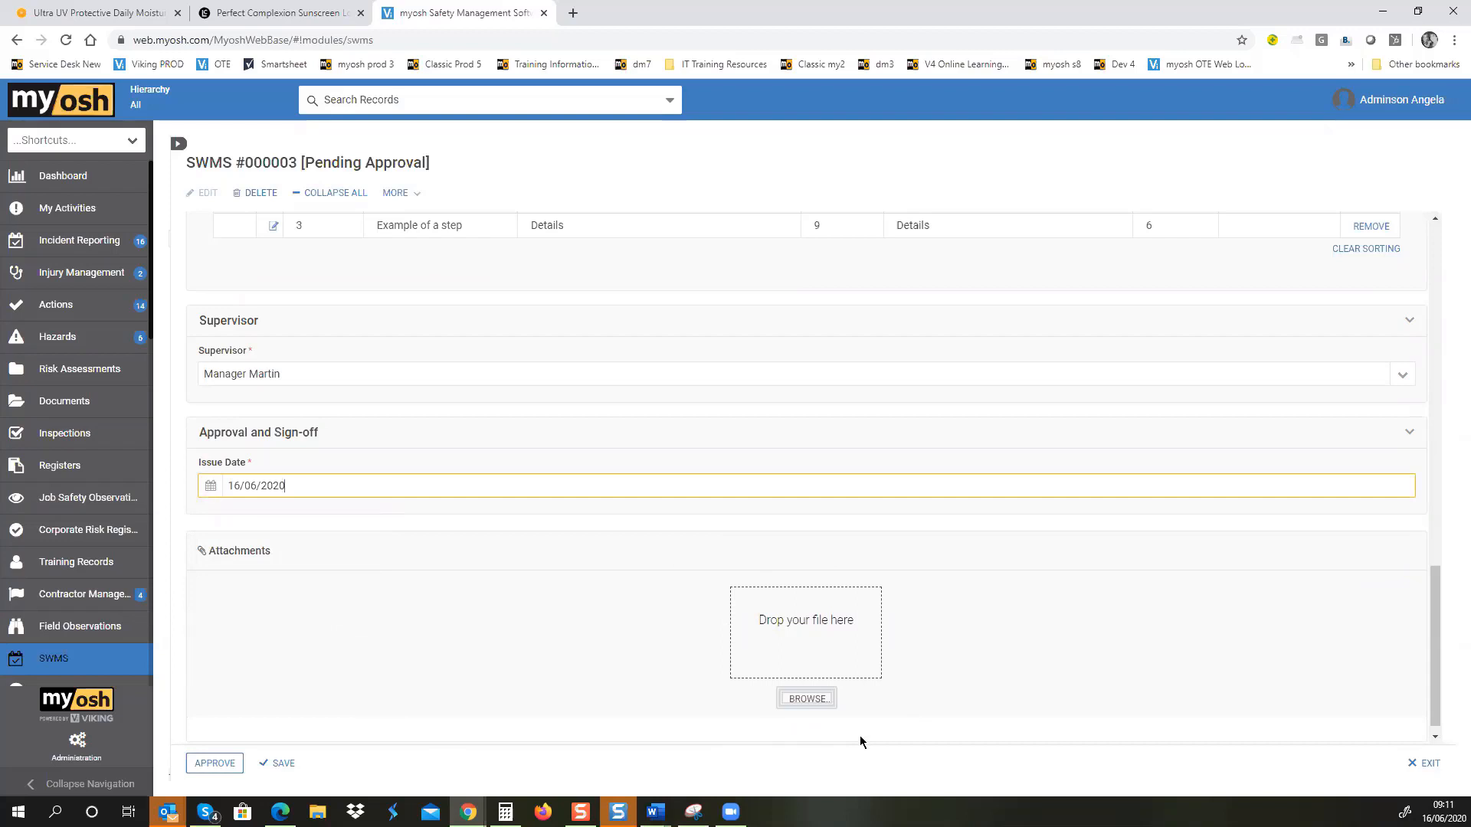
Step: Approve the "Changing a tyre" SWMS record and accept the status change
{"action": "left_click", "coordinate": [215, 764]}
{"action": "left_click", "coordinate": [224, 768]}
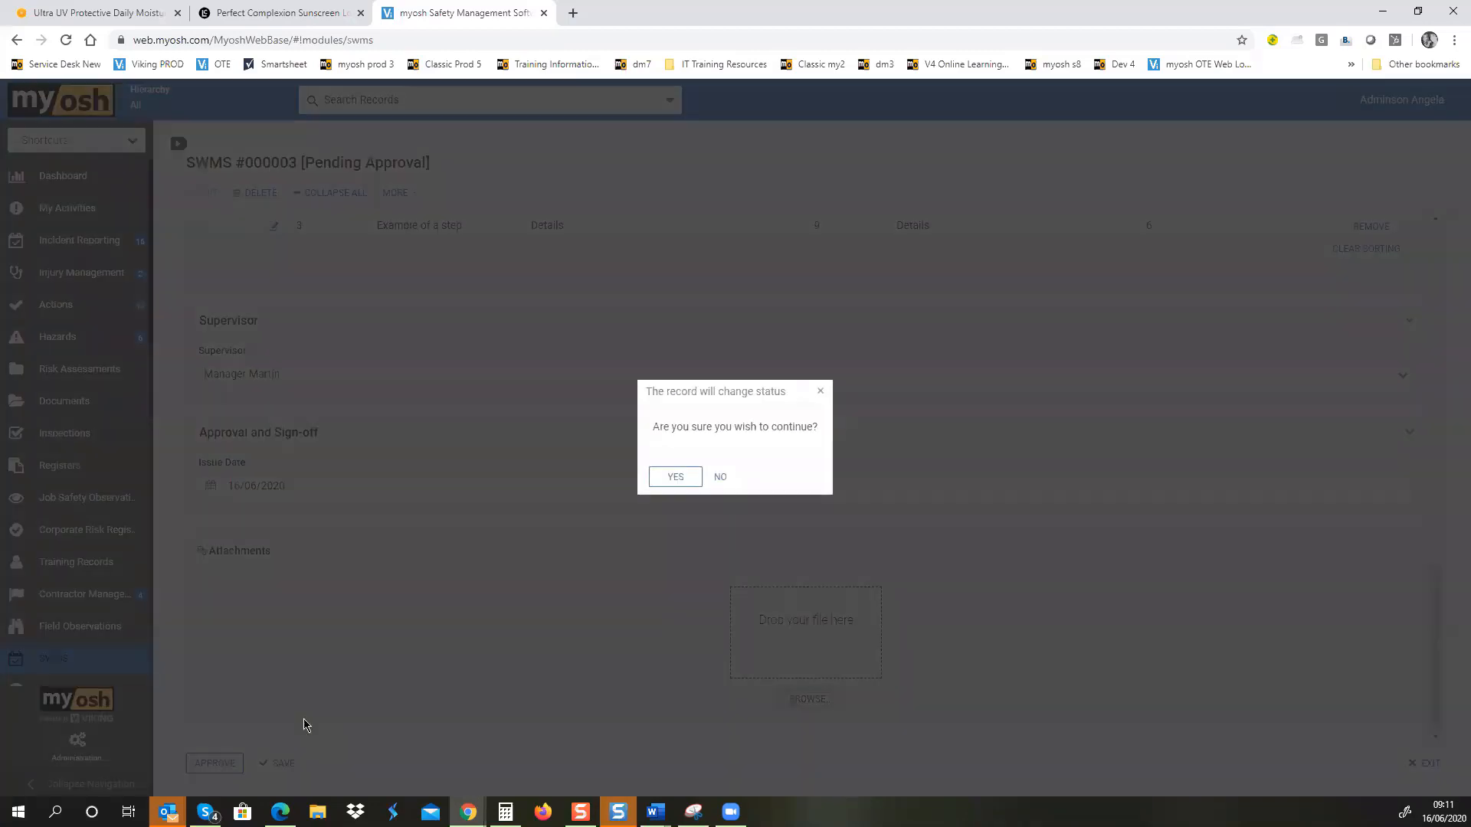
{"action": "left_click", "coordinate": [672, 479]}
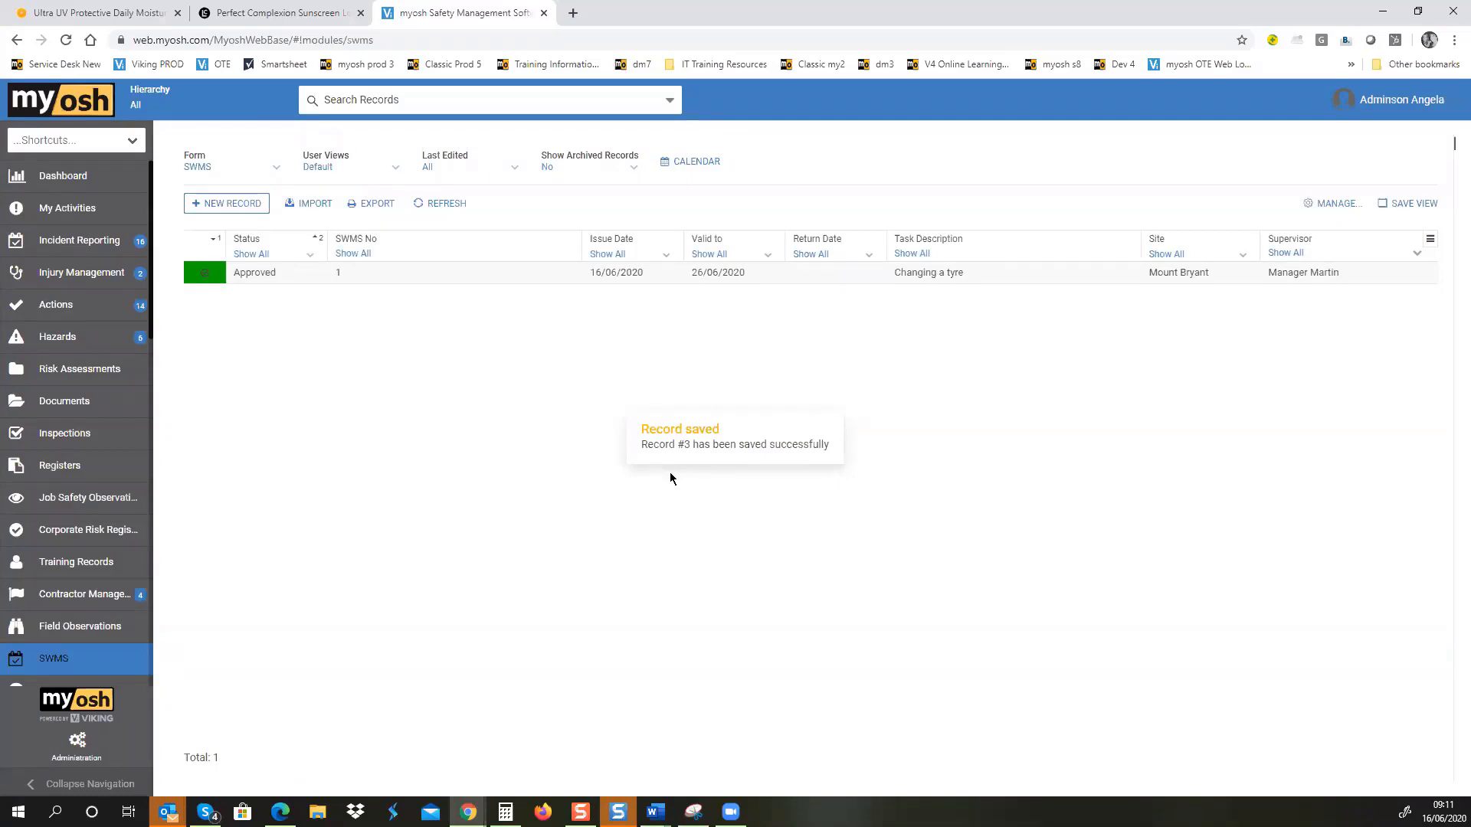
Step: Open the approved "Changing a tyre" SWMS record for editing at full width and export it to Word
{"action": "left_click", "coordinate": [274, 279]}
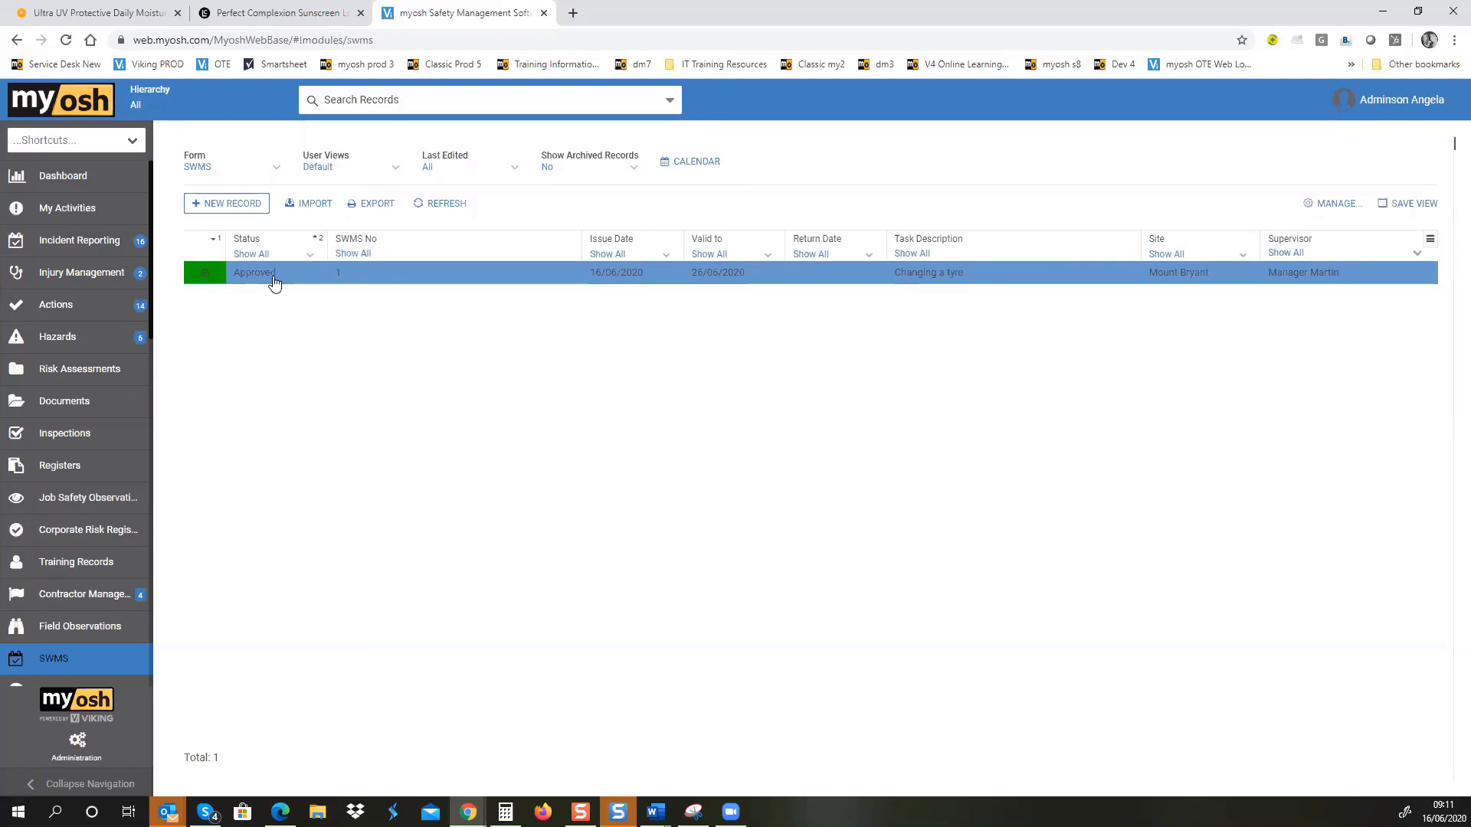
{"action": "left_click", "coordinate": [275, 274]}
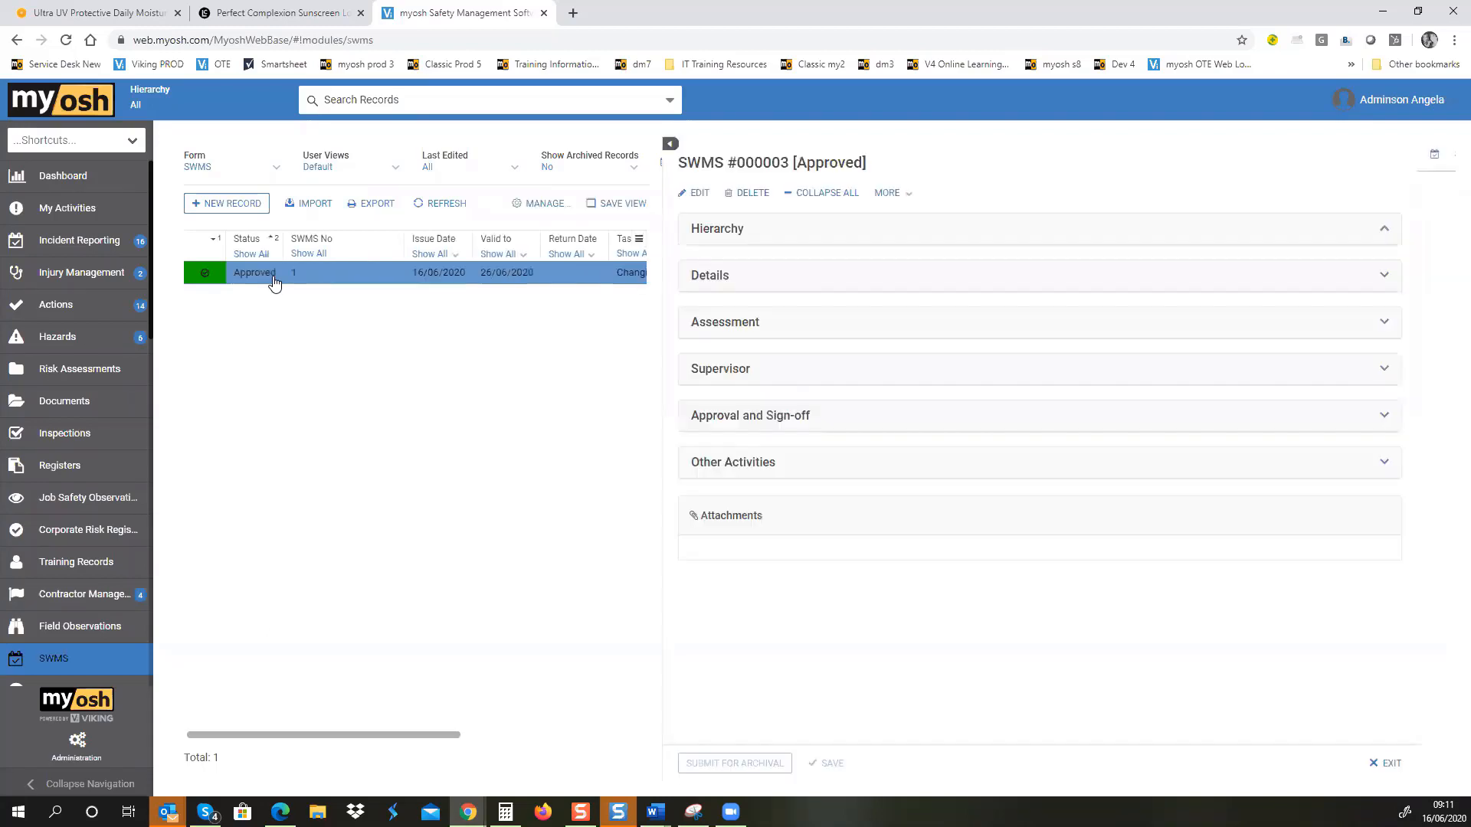
{"action": "left_click", "coordinate": [693, 193]}
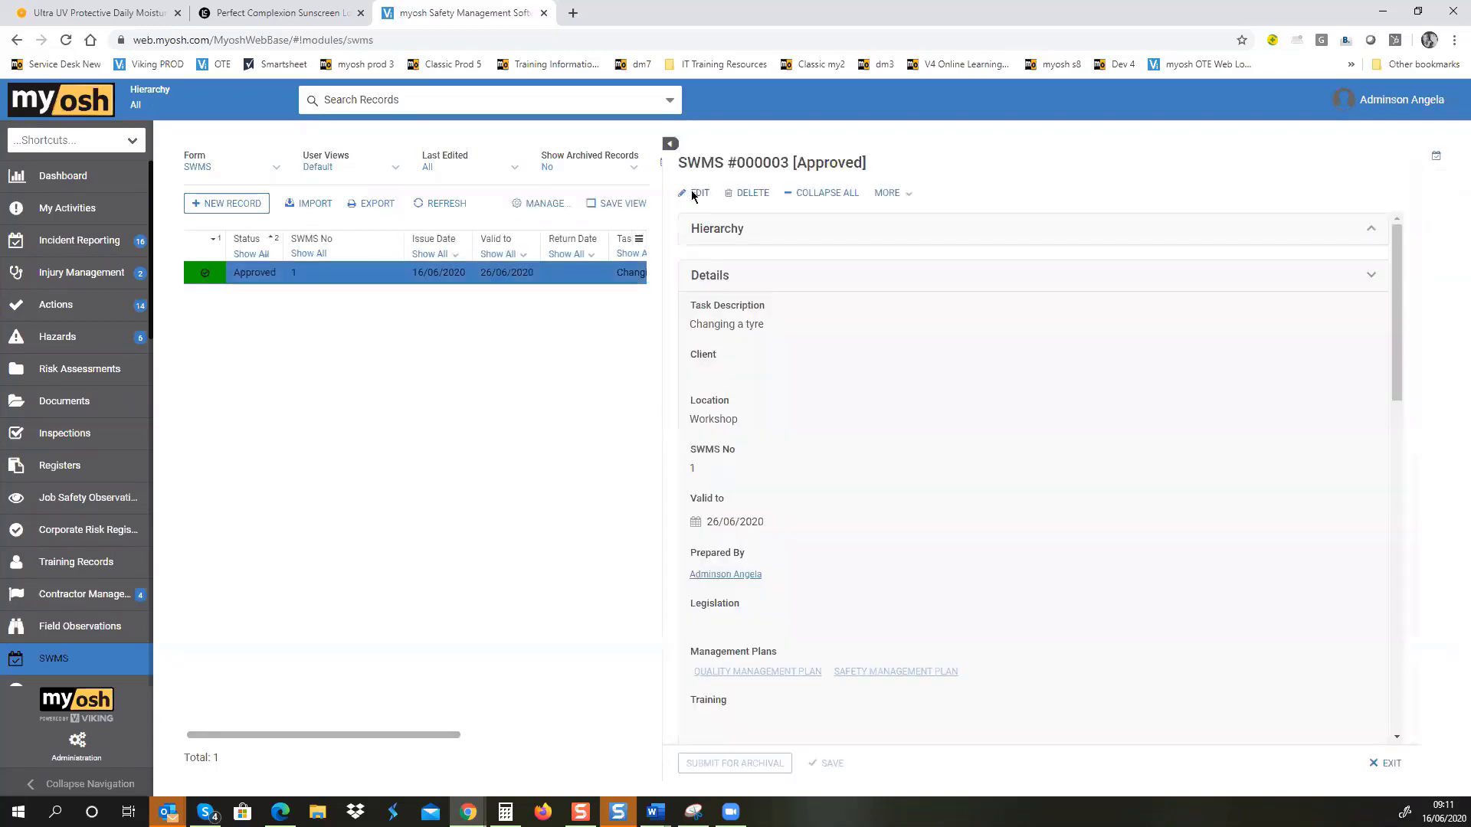
{"action": "left_click", "coordinate": [671, 146]}
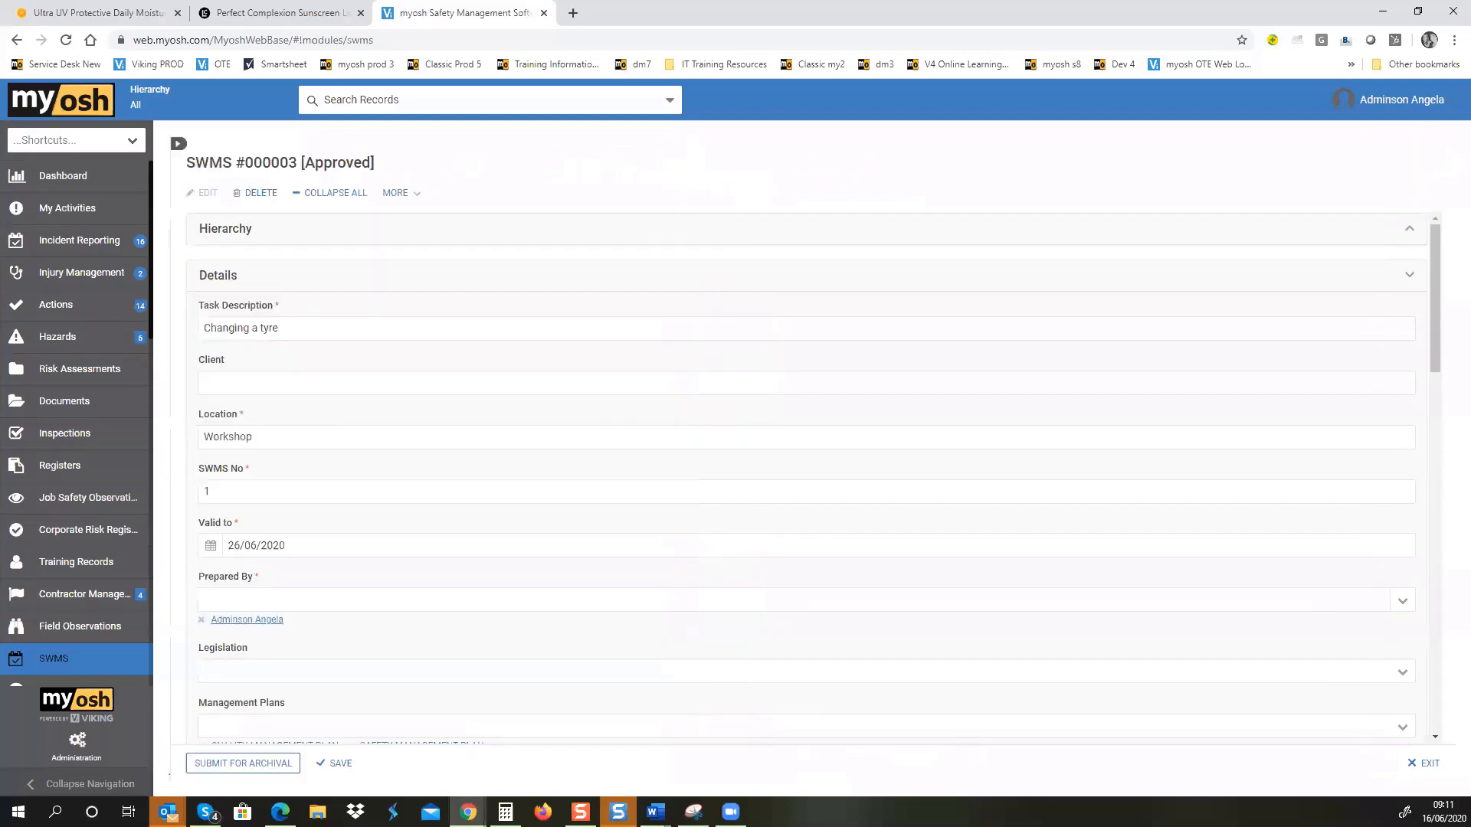
{"action": "left_click_drag", "start_coordinate": [1438, 255], "coordinate": [1448, 643]}
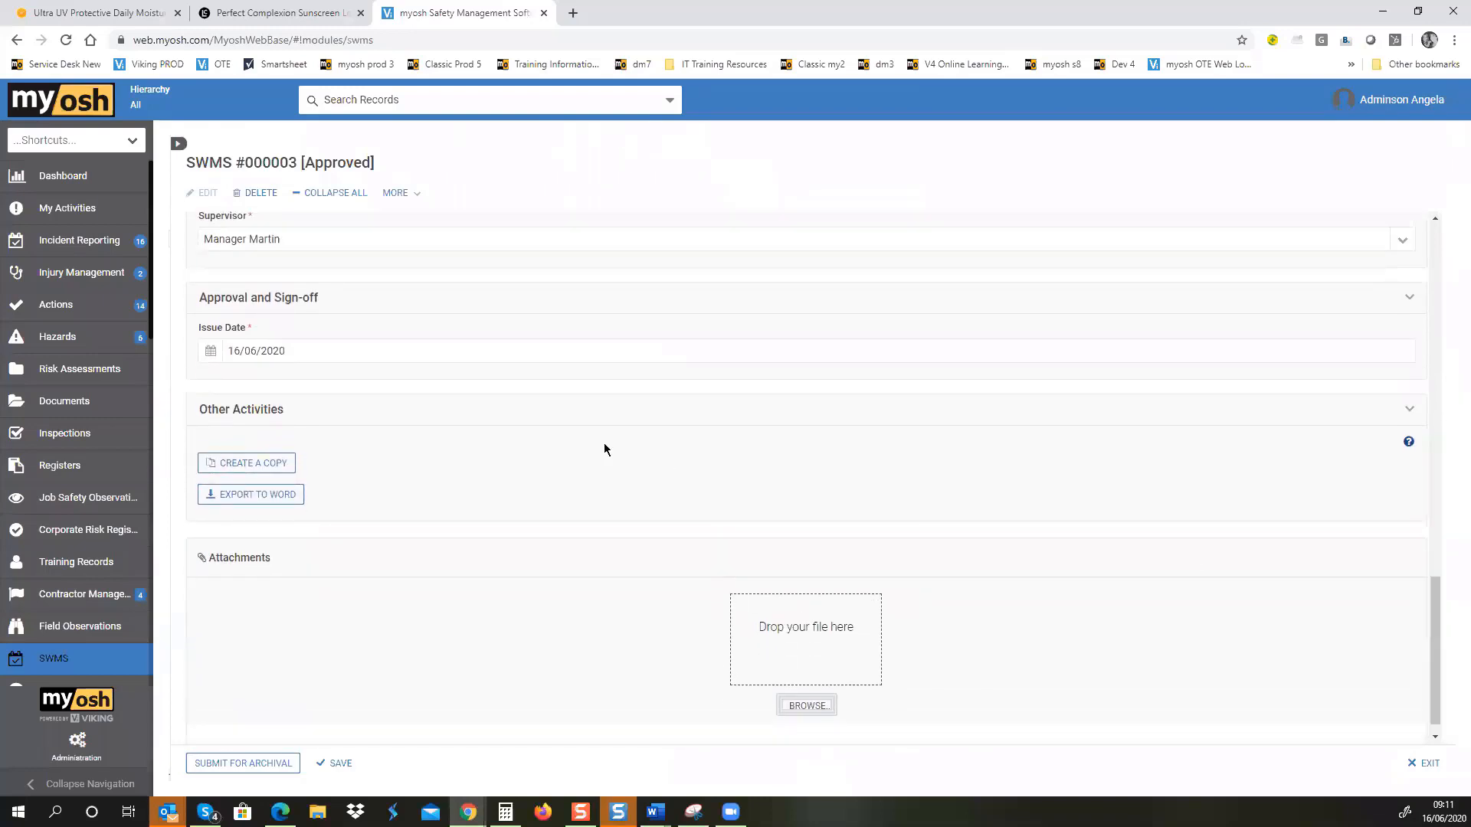
{"action": "left_click", "coordinate": [275, 495]}
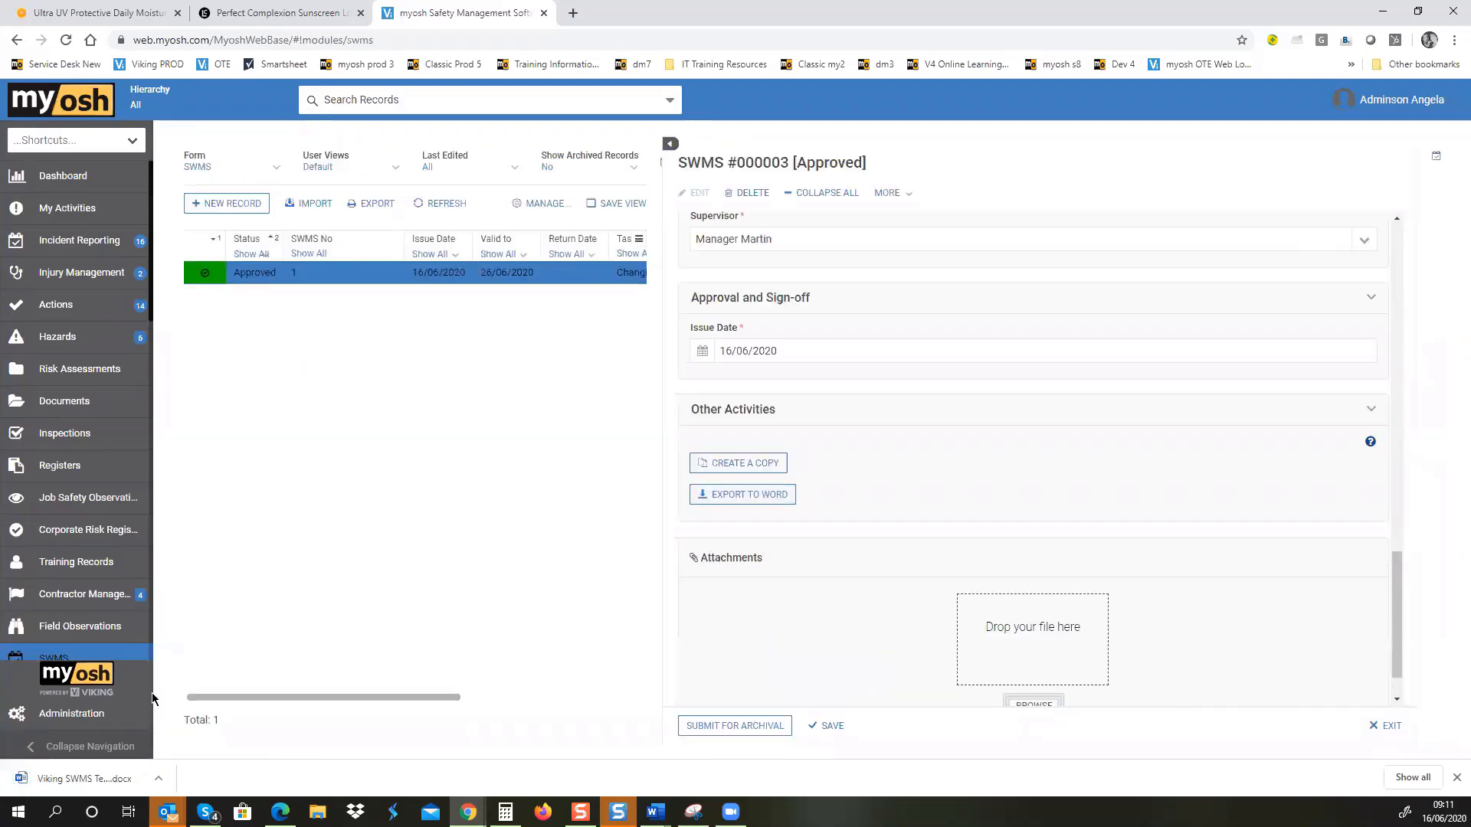
Step: Open the exported SWMS document in Word, review its details, sign-off, risk matrix and hazard table, and close it
{"action": "left_click", "coordinate": [158, 778]}
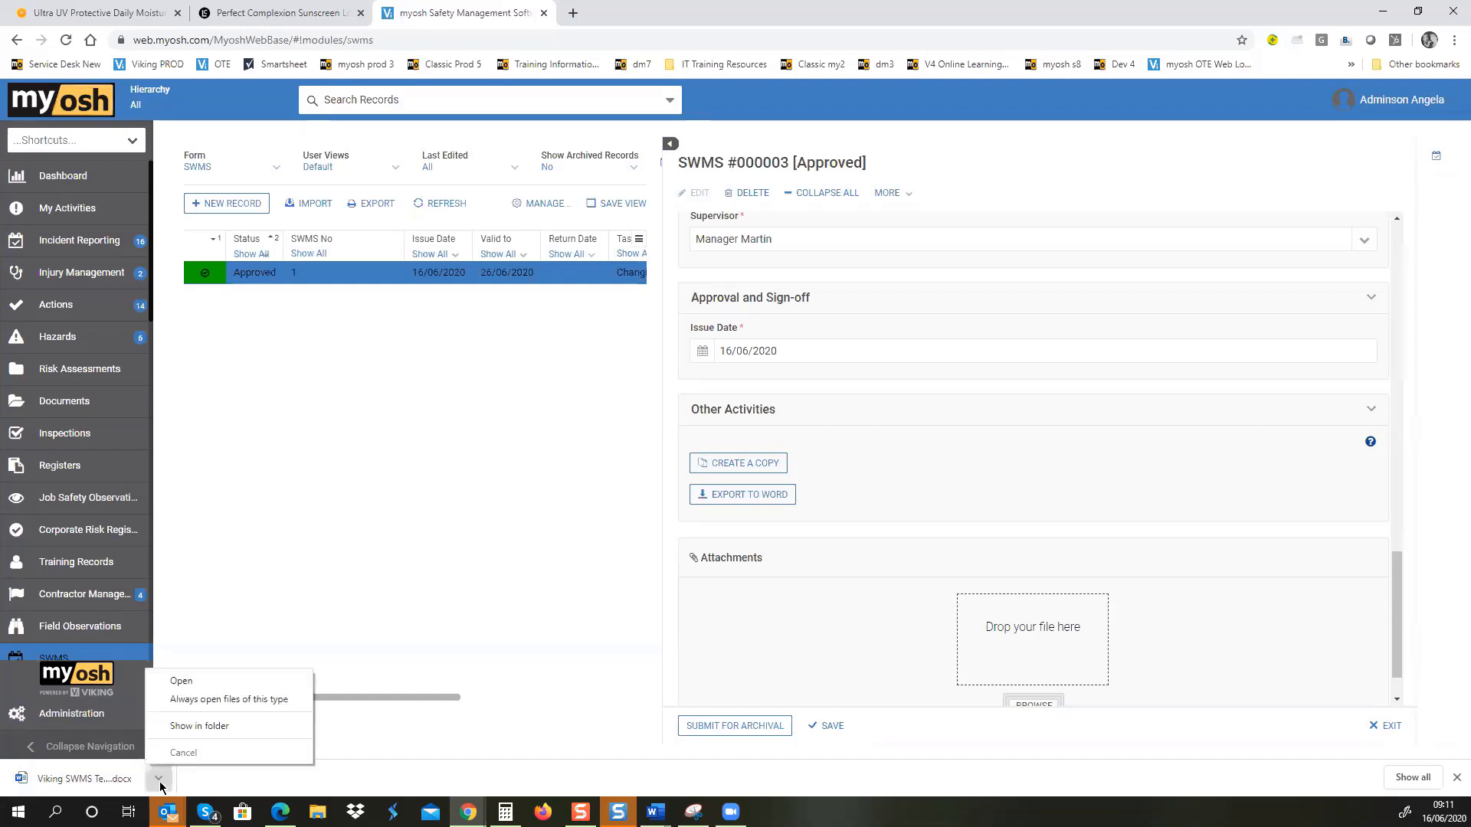
{"action": "left_click", "coordinate": [251, 685]}
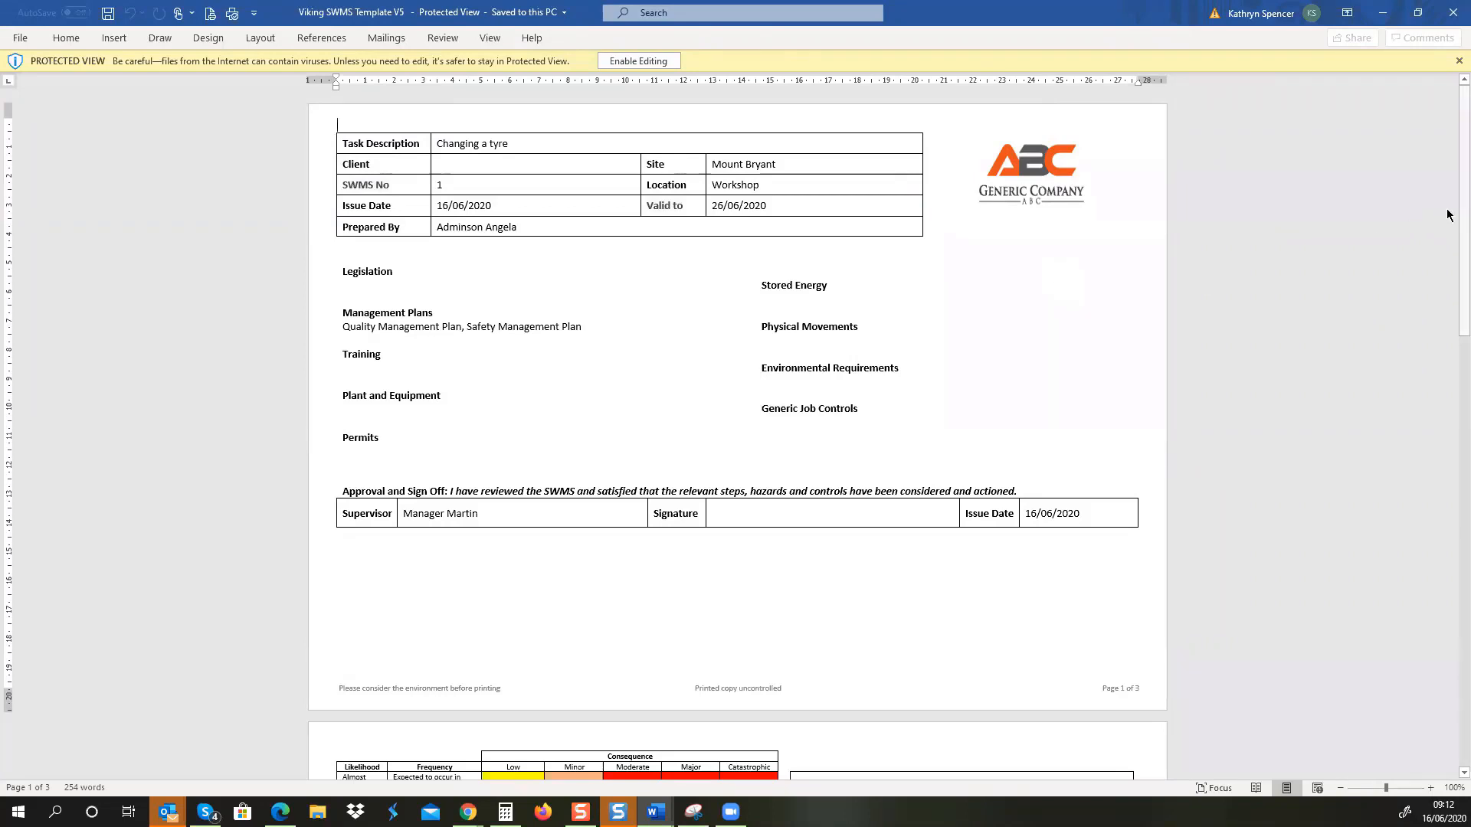
{"action": "mouse_move", "coordinate": [1447, 211]}
{"action": "left_mouse_down"}
{"action": "mouse_move", "coordinate": [1447, 247]}
{"action": "mouse_move", "coordinate": [1448, 204]}
{"action": "left_mouse_up"}
{"action": "scroll", "coordinate": [1448, 291], "scroll_direction": "down", "scroll_amount": 5}
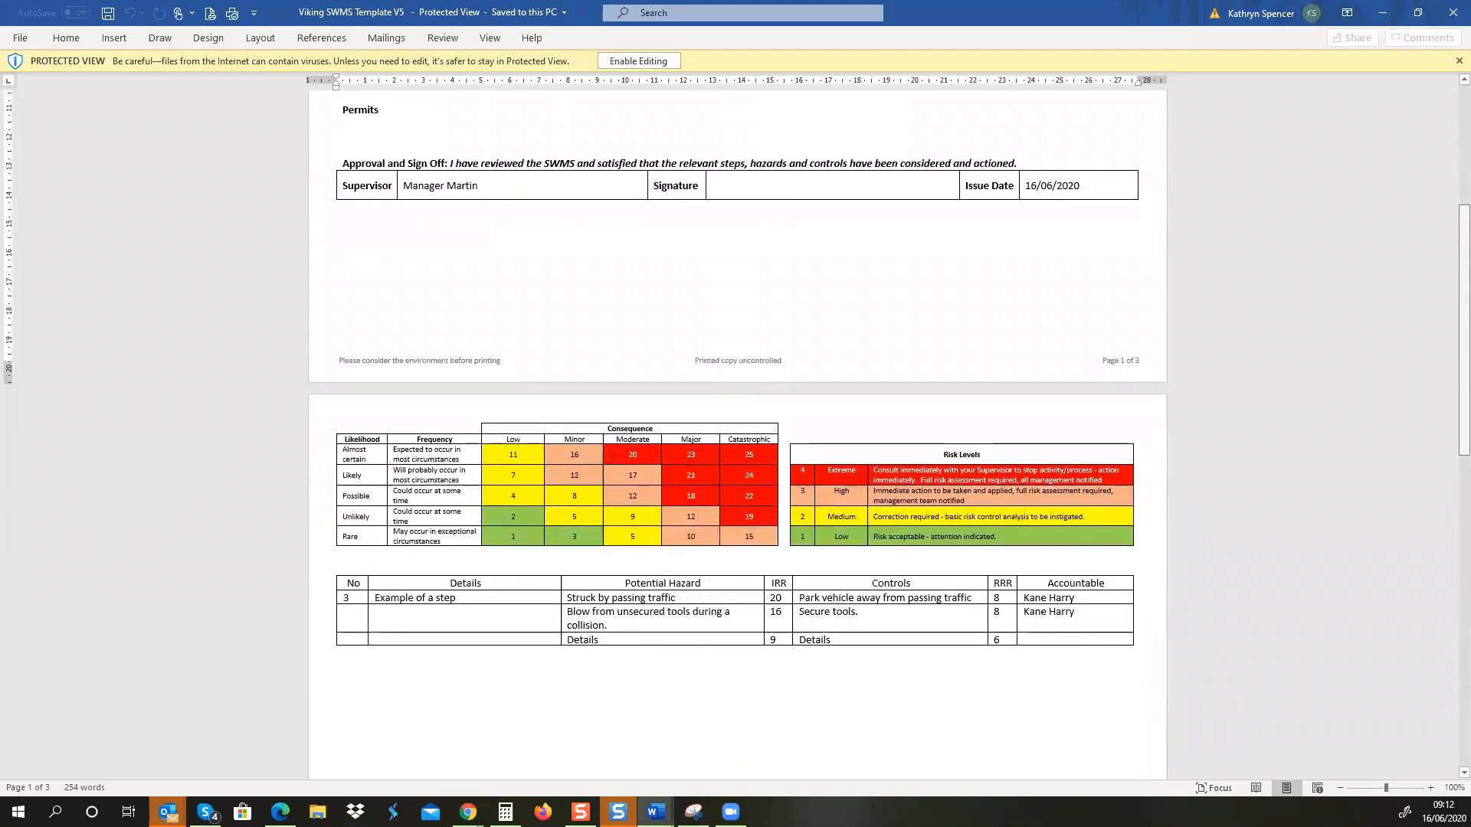
{"action": "scroll", "coordinate": [501, 423], "scroll_direction": "down", "scroll_amount": 2}
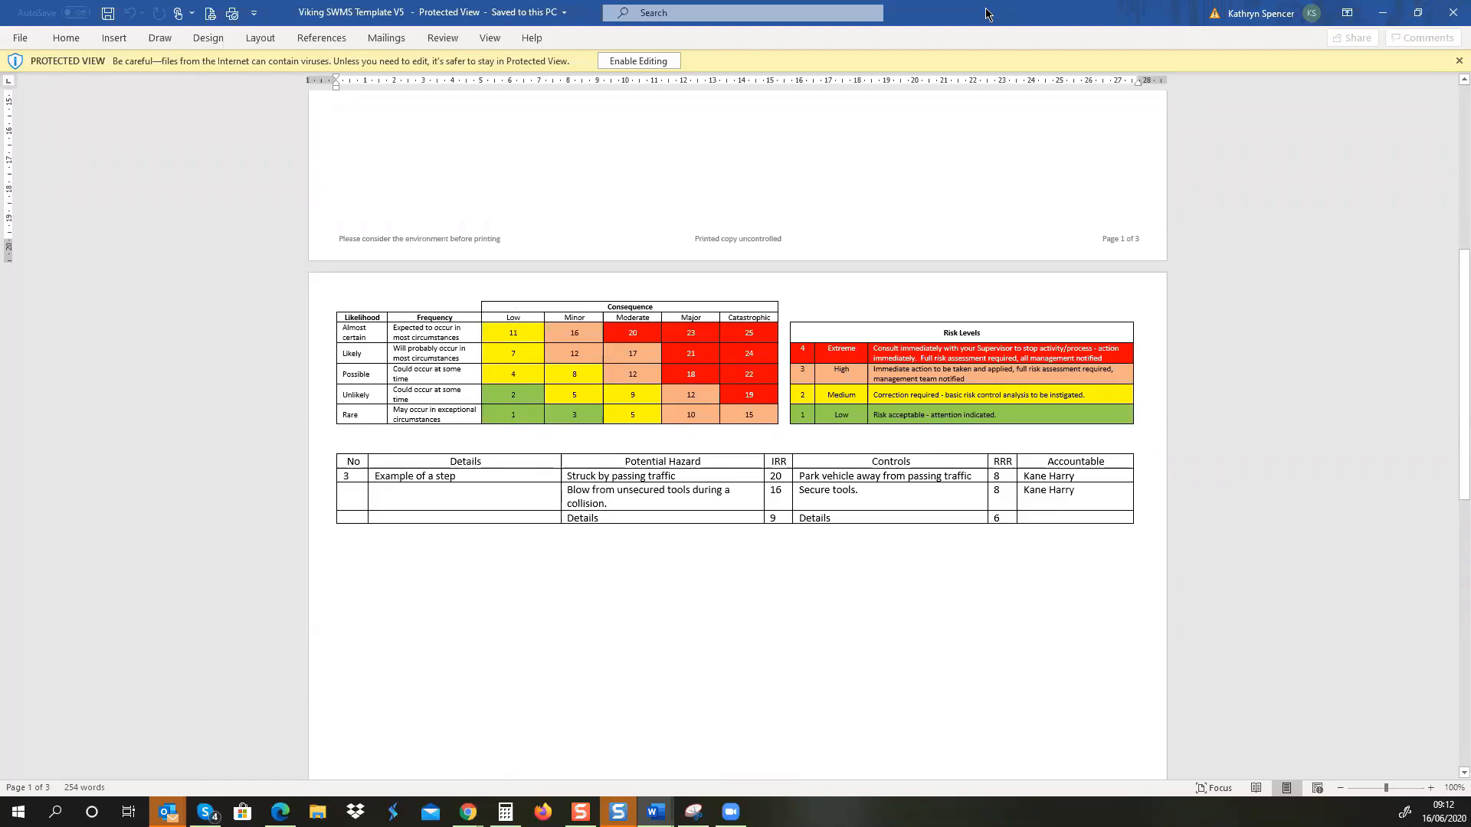
{"action": "left_click", "coordinate": [1452, 13]}
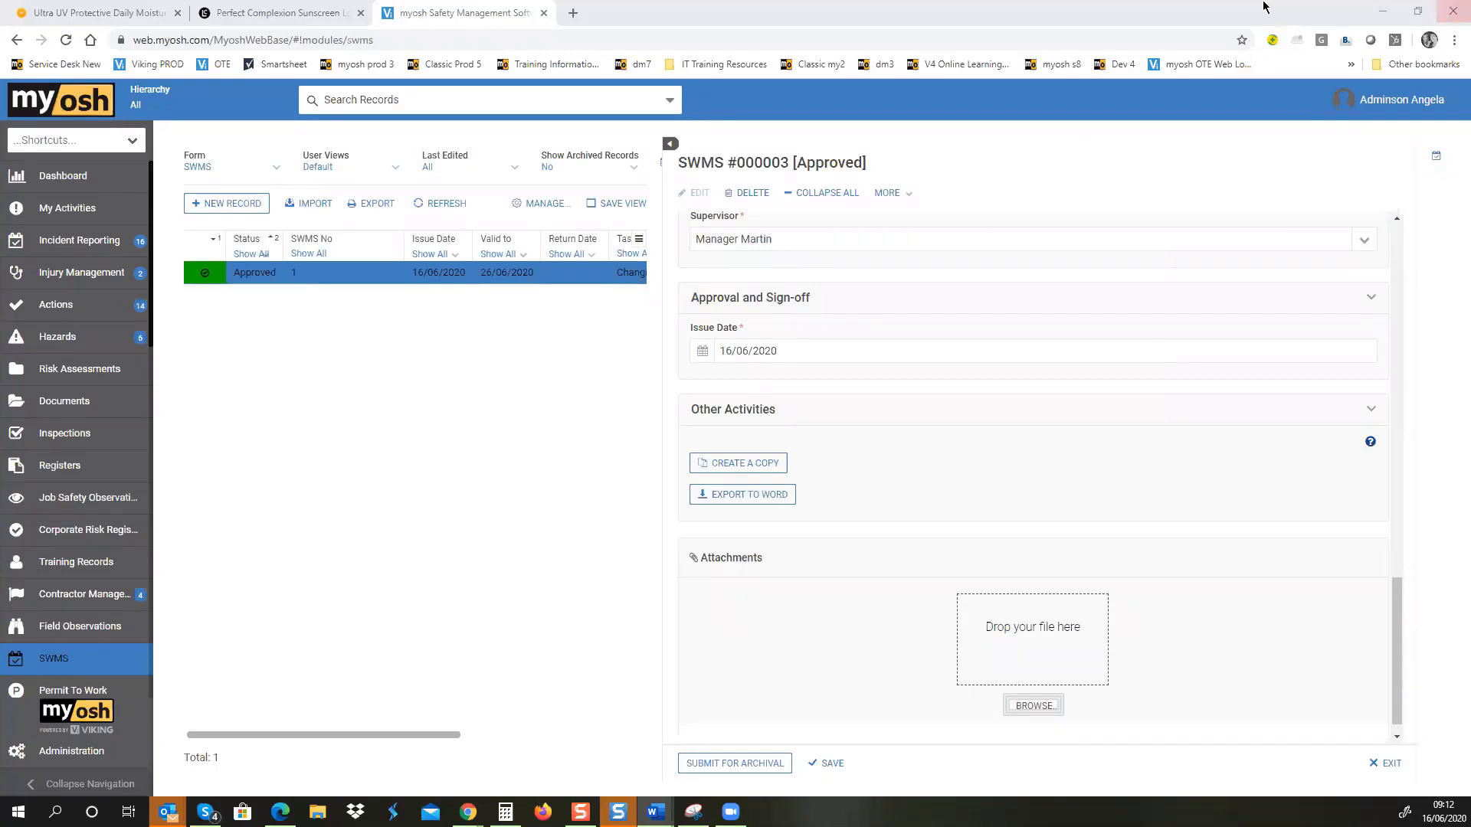
Step: Submit the approved SWMS record for archival and accept the status change
{"action": "left_click", "coordinate": [671, 146]}
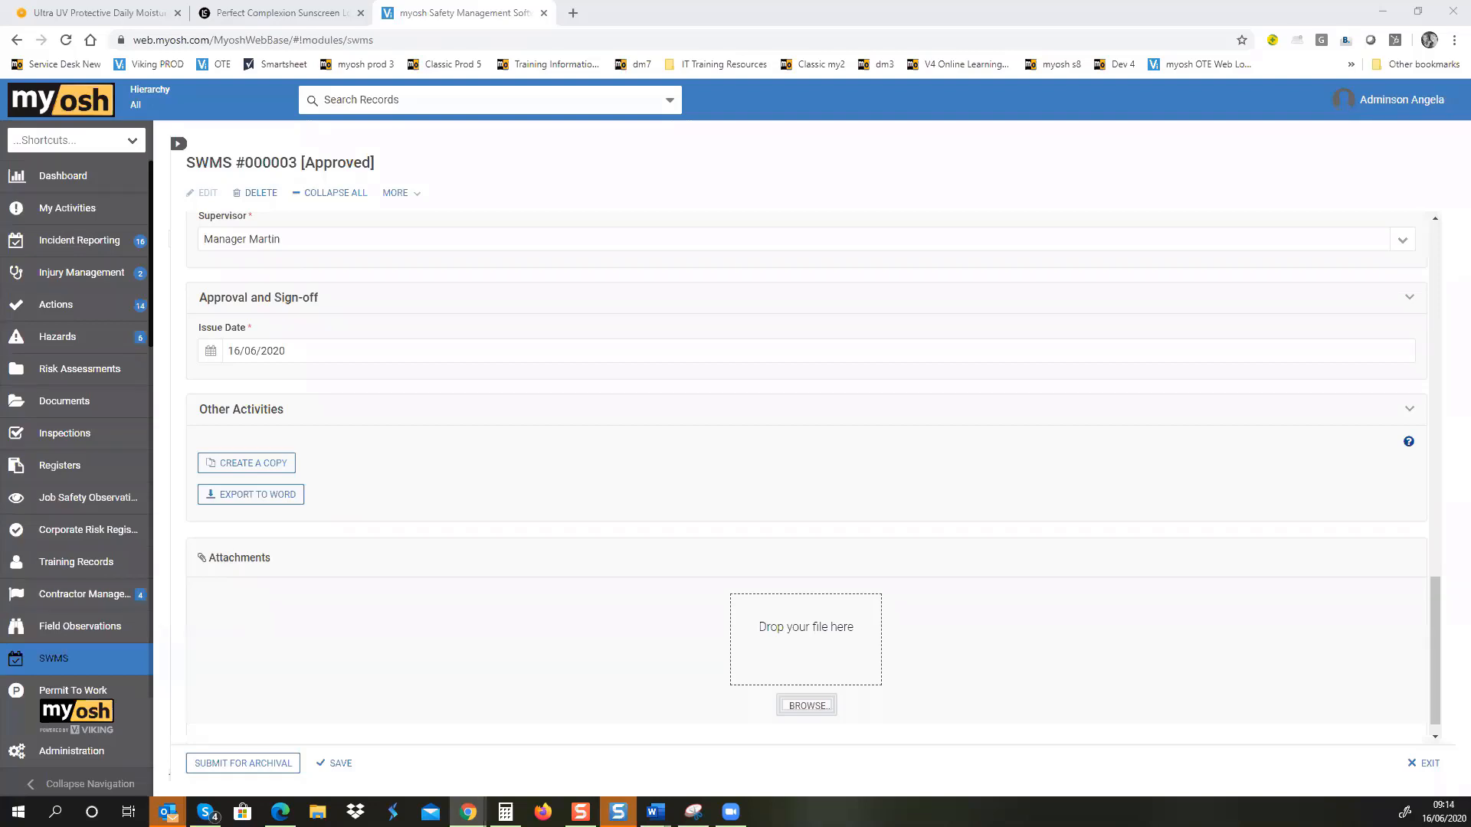
{"action": "left_click", "coordinate": [282, 766]}
{"action": "left_click", "coordinate": [282, 766]}
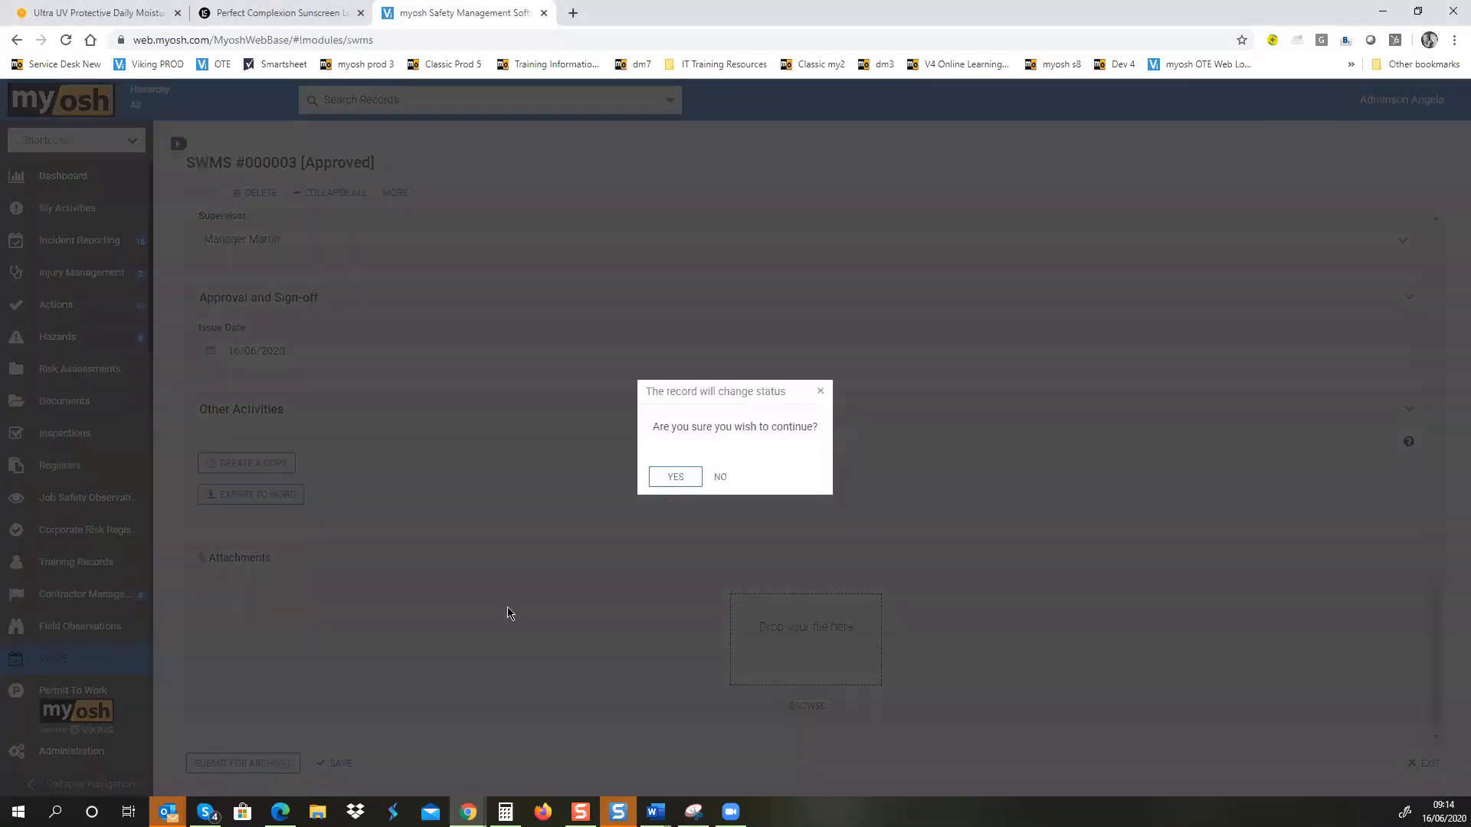
{"action": "left_click", "coordinate": [669, 475]}
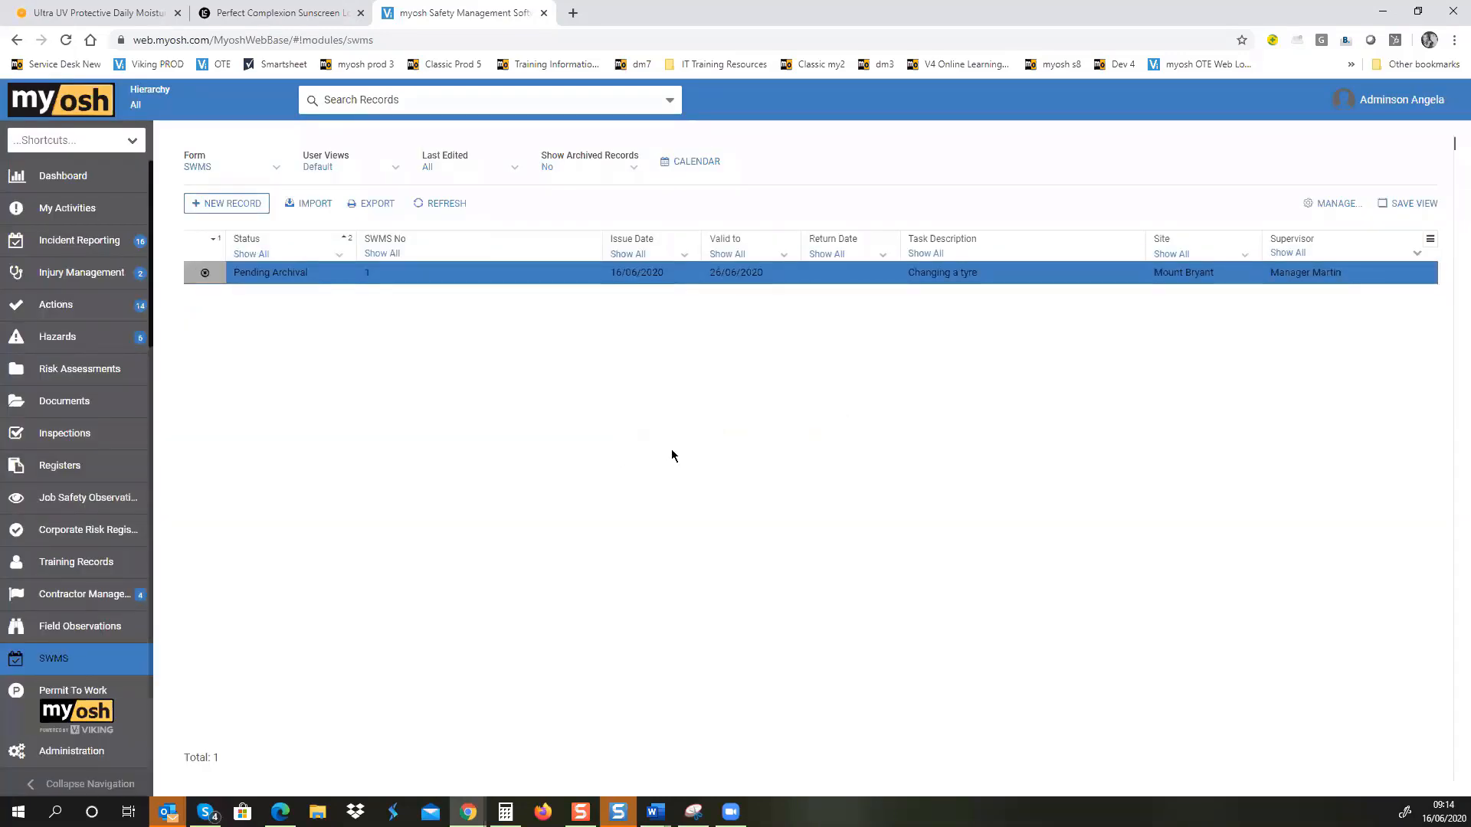
Step: Open the "Changing a tyre" record pending archival in edit mode and archive it, accepting the status change
{"action": "left_click", "coordinate": [265, 274]}
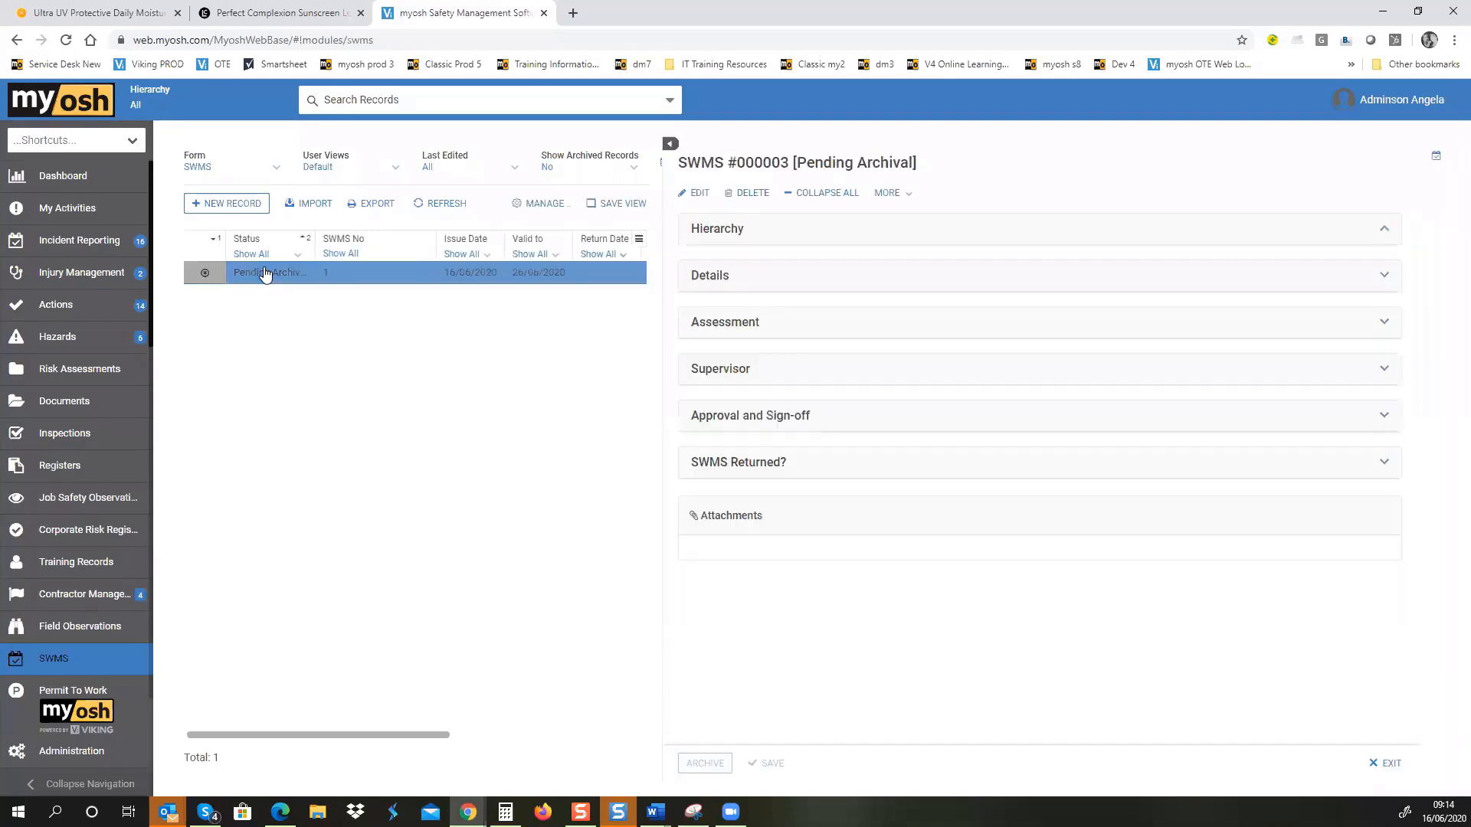
{"action": "left_click", "coordinate": [692, 194]}
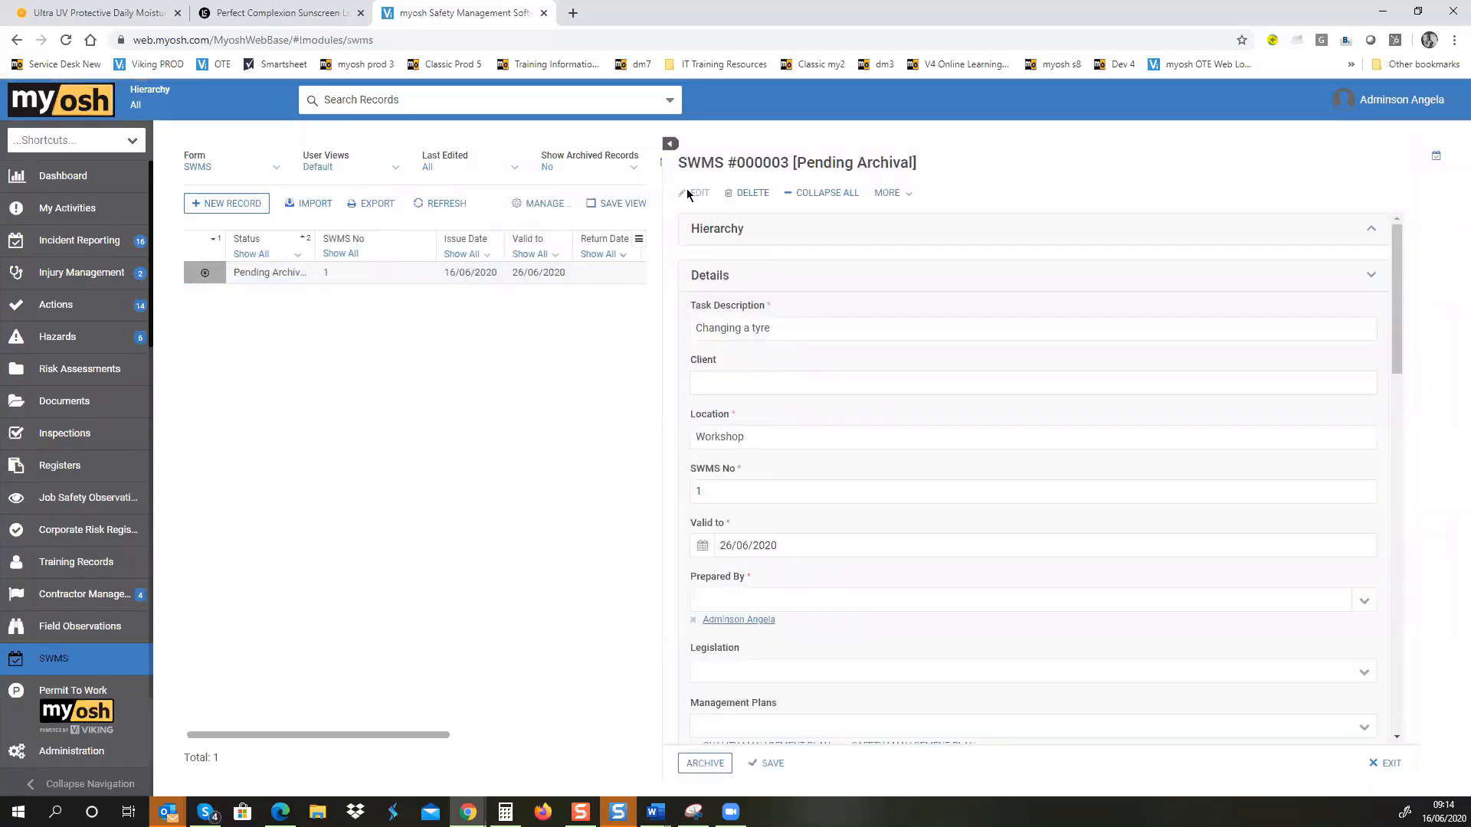
{"action": "left_click", "coordinate": [705, 765]}
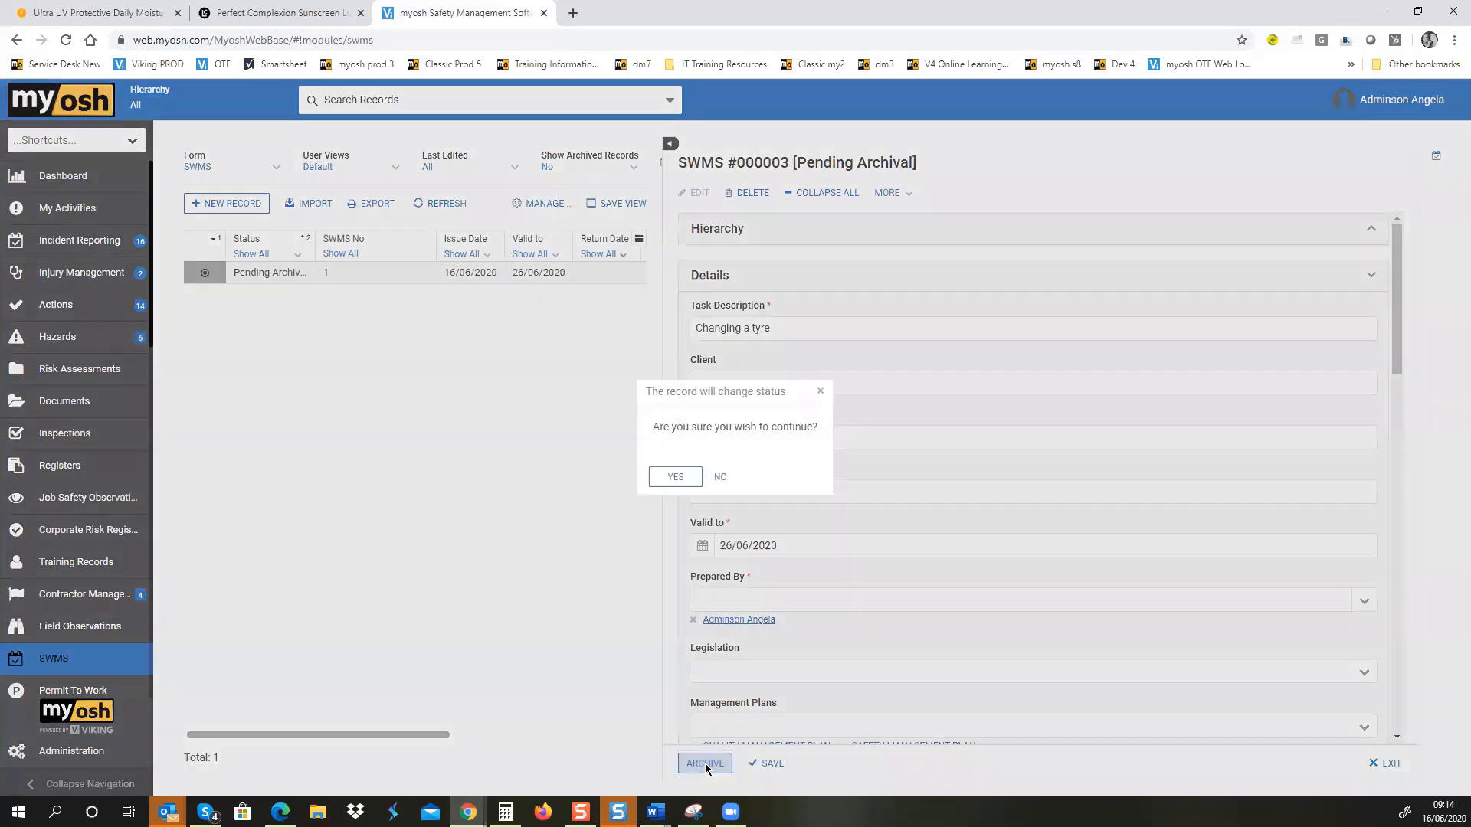
{"action": "left_click", "coordinate": [679, 480]}
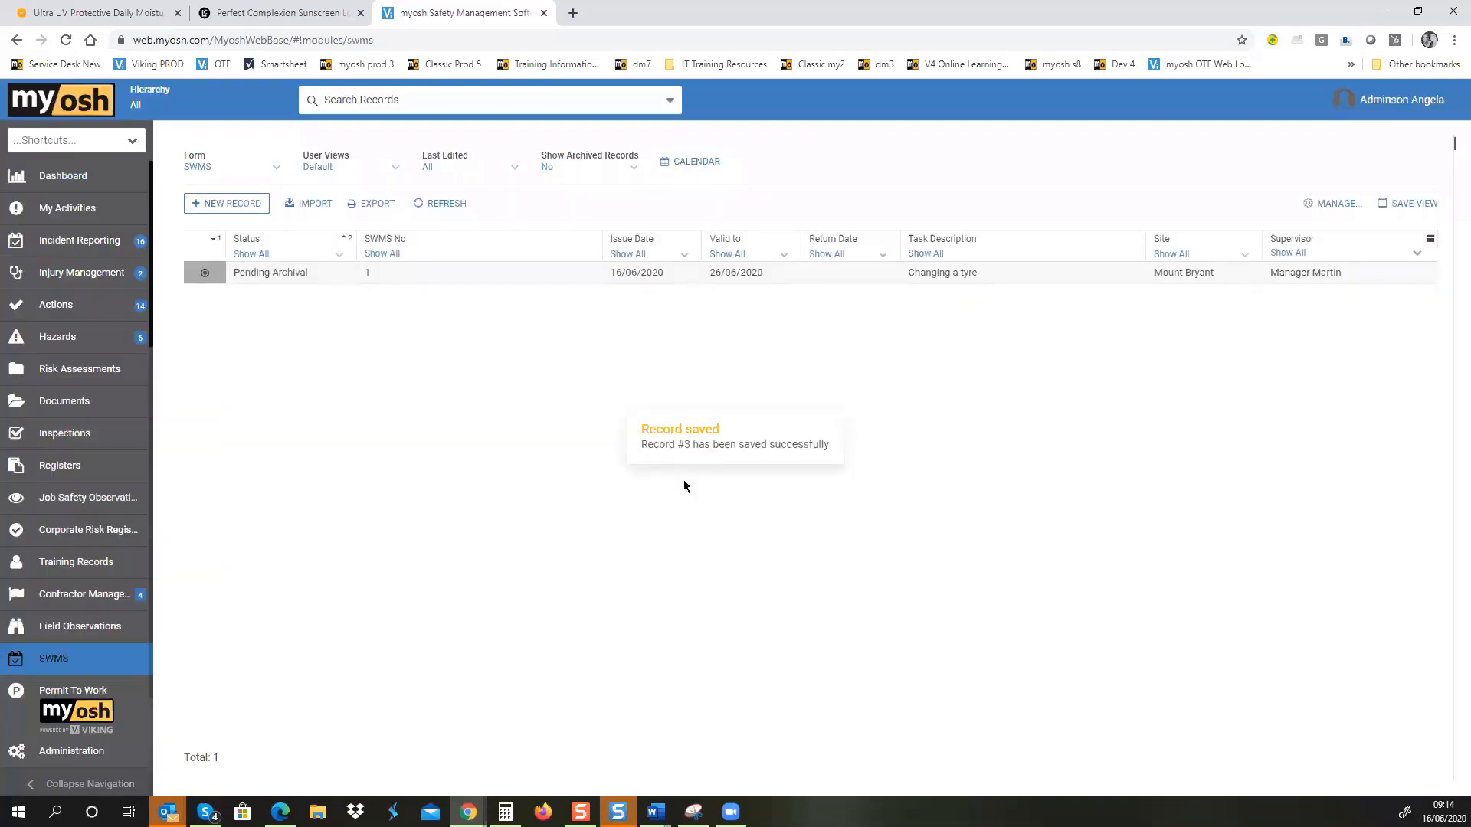
Step: Reload the SWMS record list via another module and set Show Archived Records to Yes
{"action": "left_click", "coordinate": [52, 607]}
{"action": "left_click", "coordinate": [60, 664]}
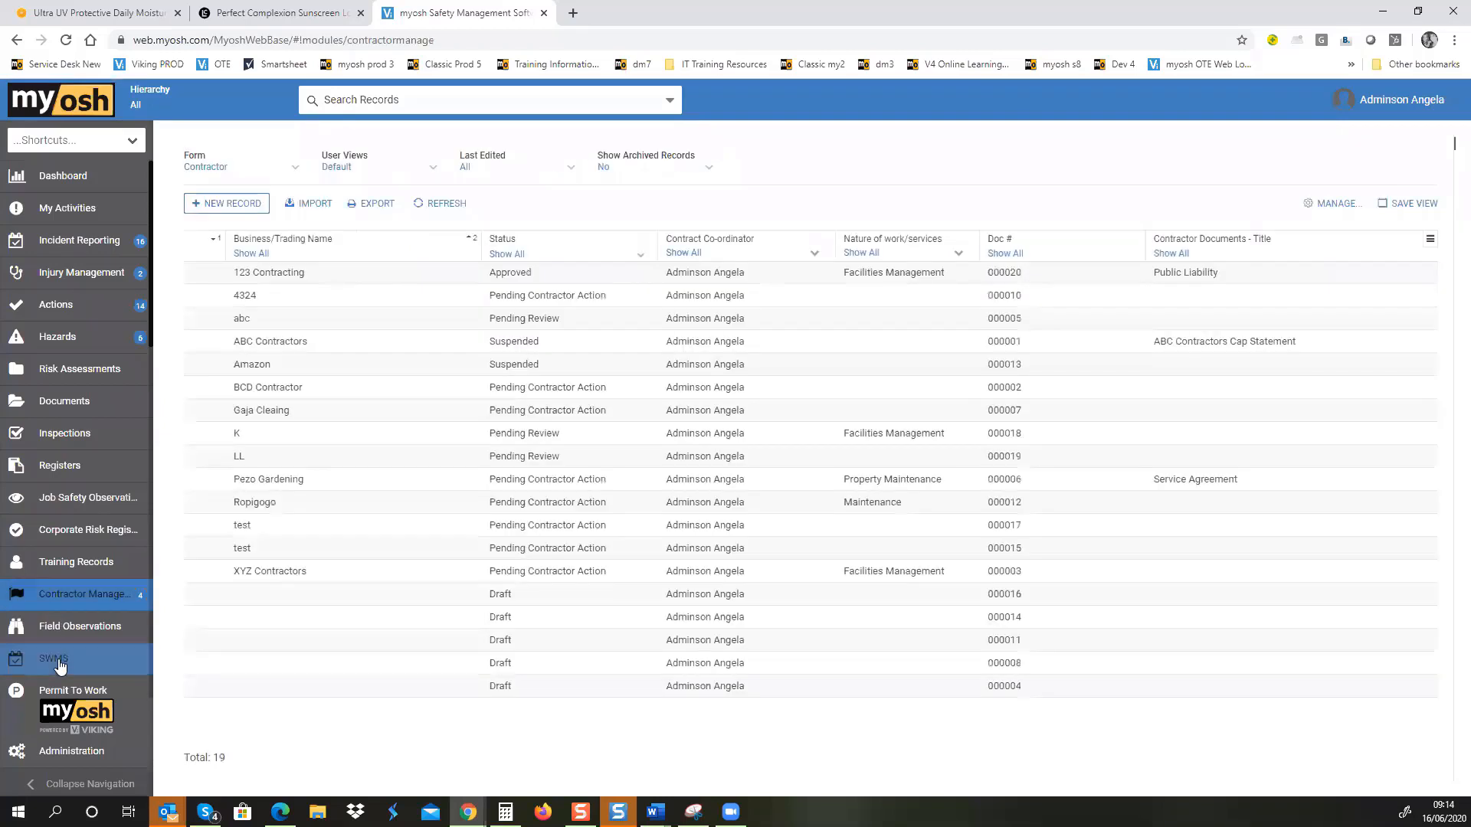
{"action": "left_click", "coordinate": [635, 169]}
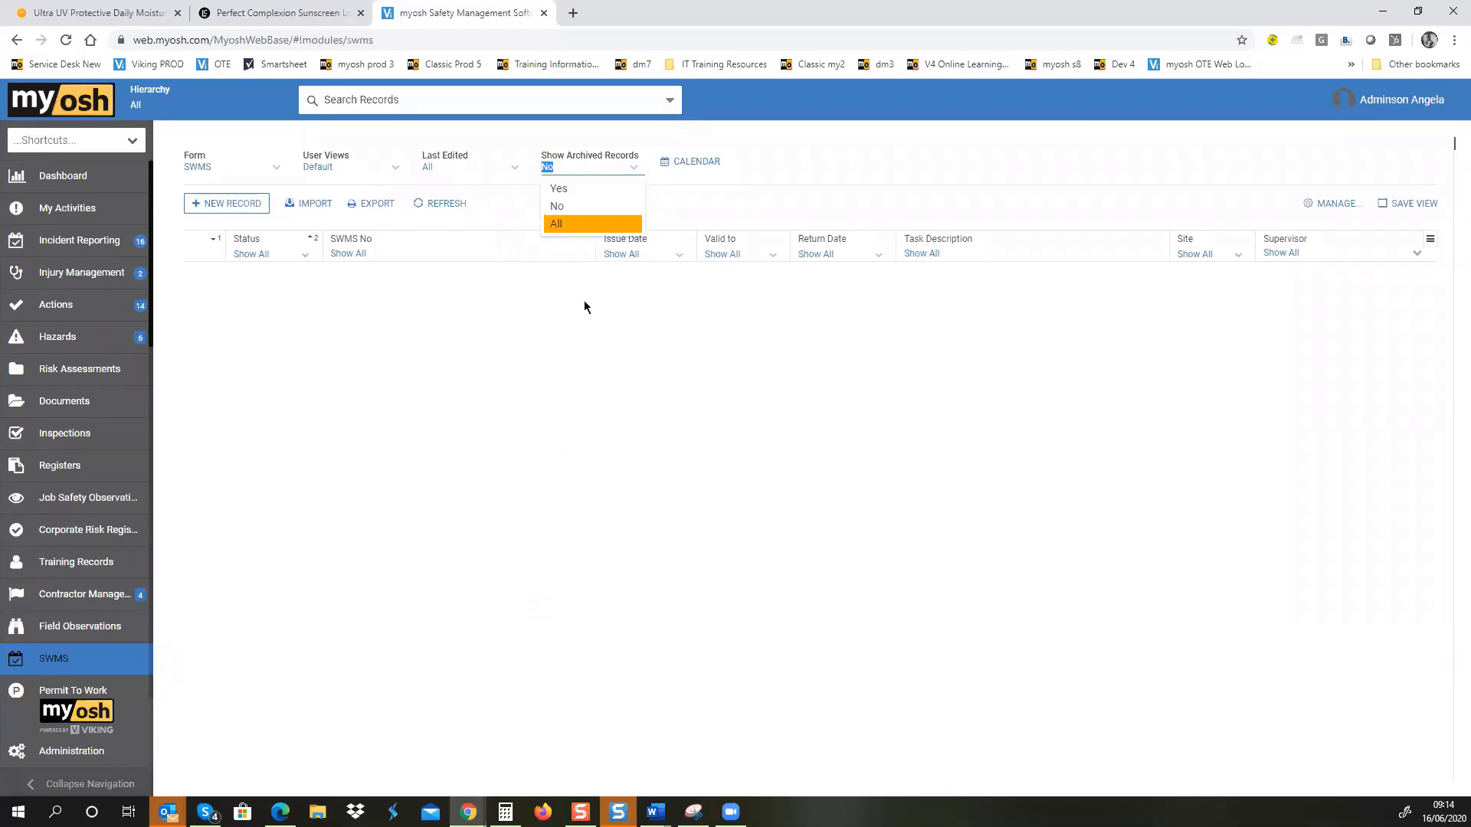
{"action": "left_click", "coordinate": [552, 187]}
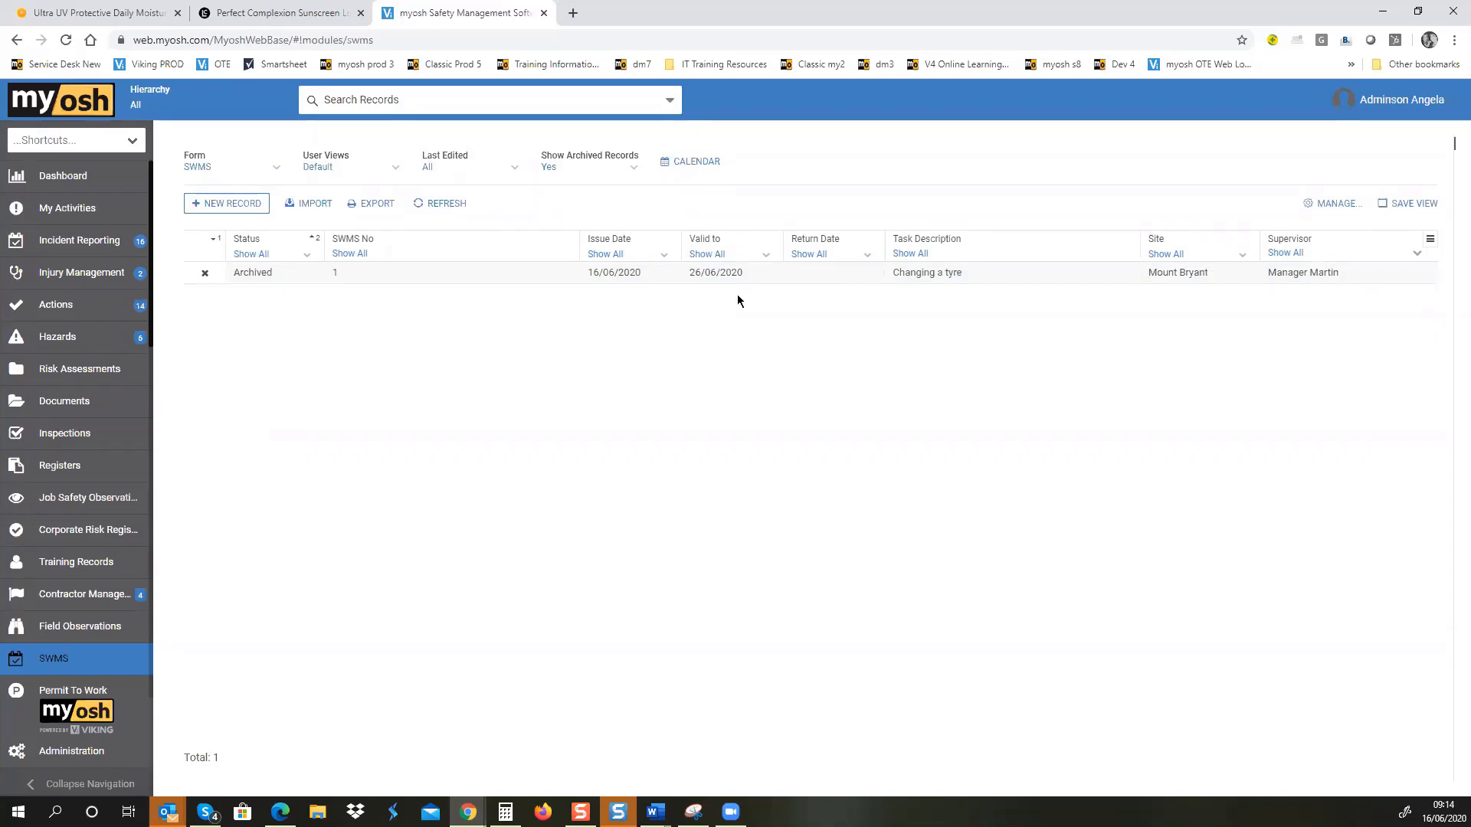
Step: Check which columns can be shown in the SWMS list and which user views are available
{"action": "left_click", "coordinate": [1431, 241]}
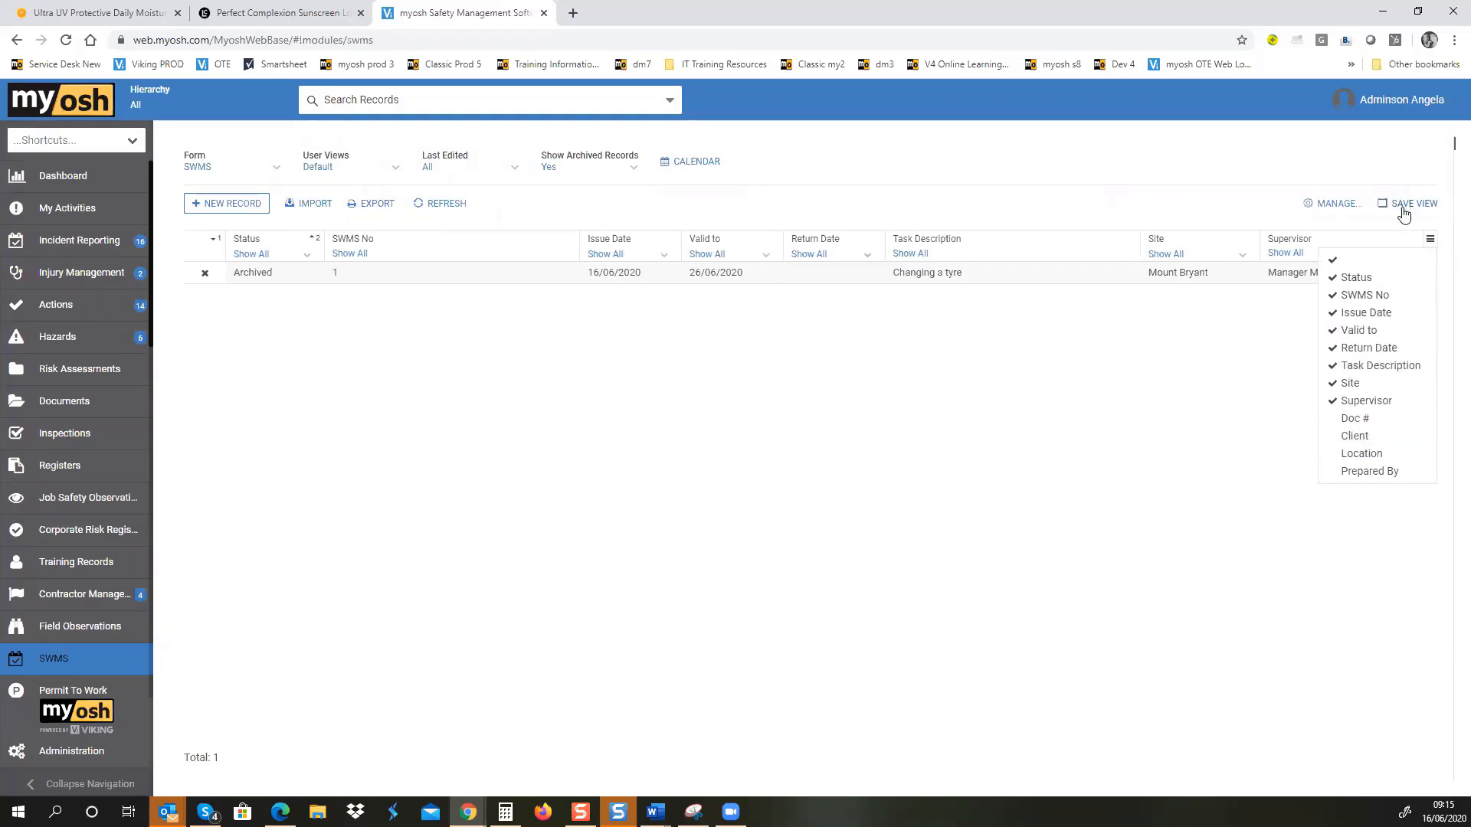
{"action": "left_click", "coordinate": [393, 167]}
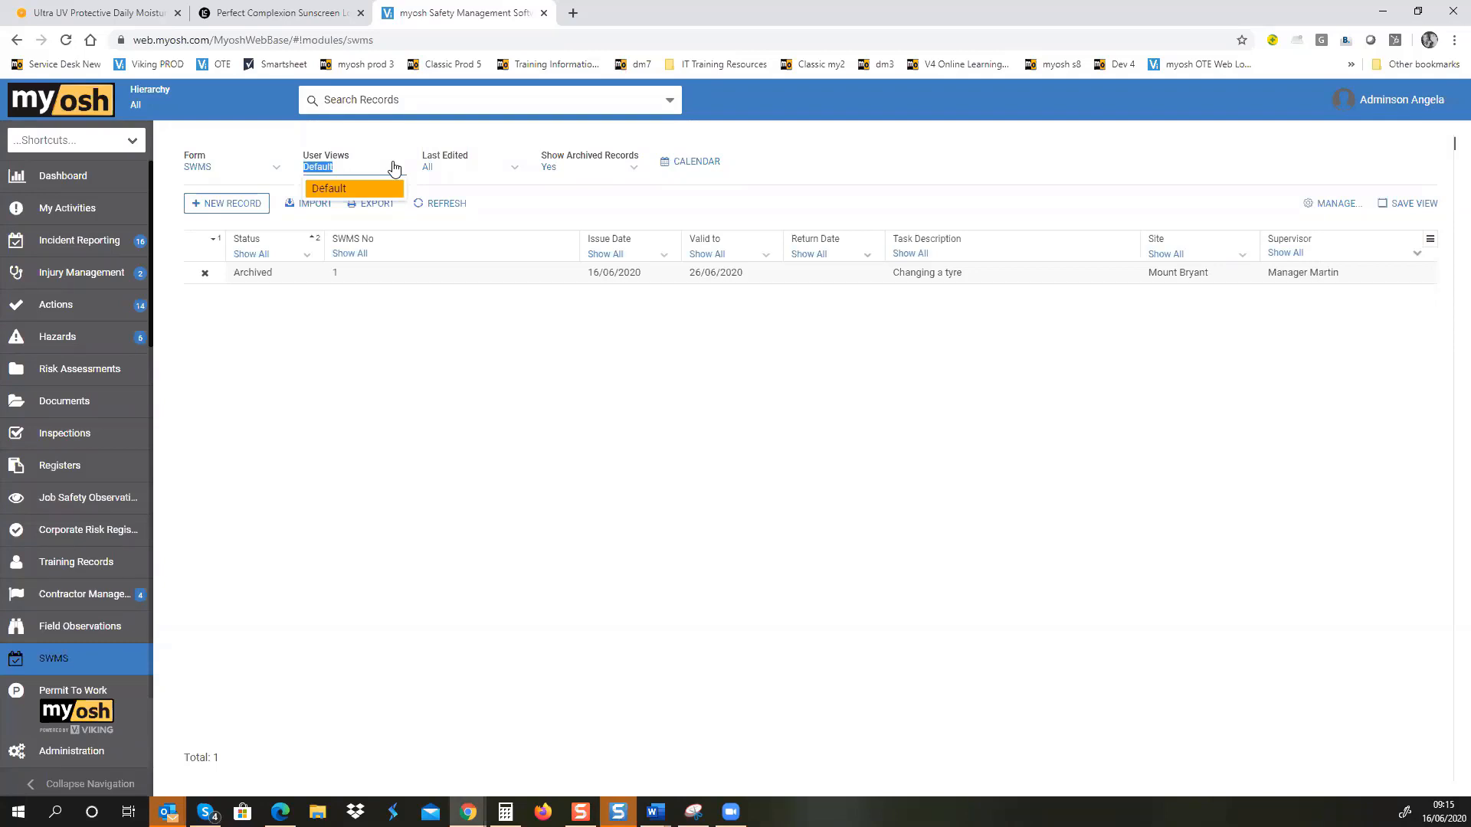
{"action": "left_click", "coordinate": [700, 172]}
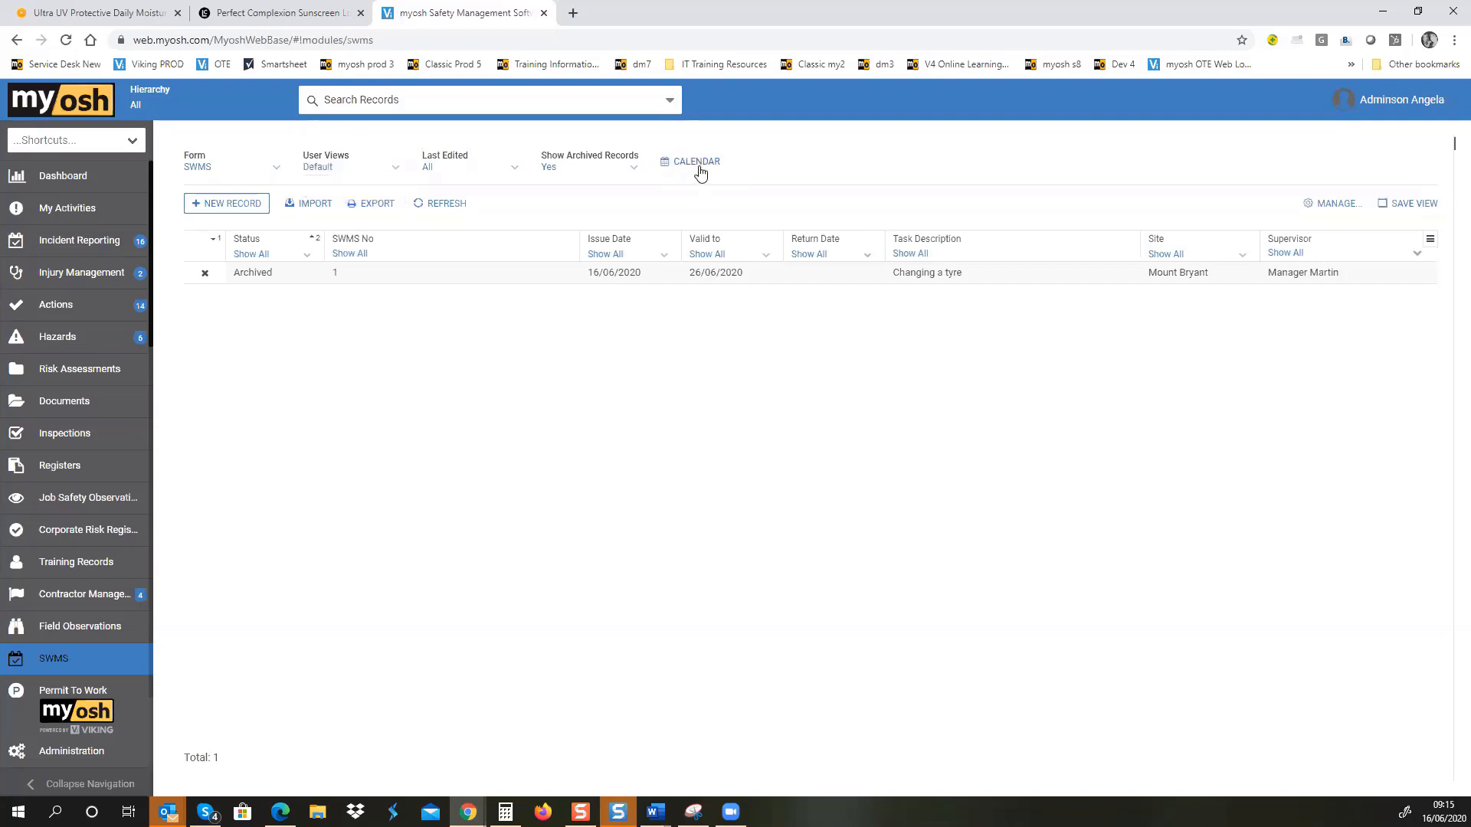
Step: Switch the SWMS list to the calendar, view the Workshop record on 16 June 2020 and close it
{"action": "left_click", "coordinate": [697, 162]}
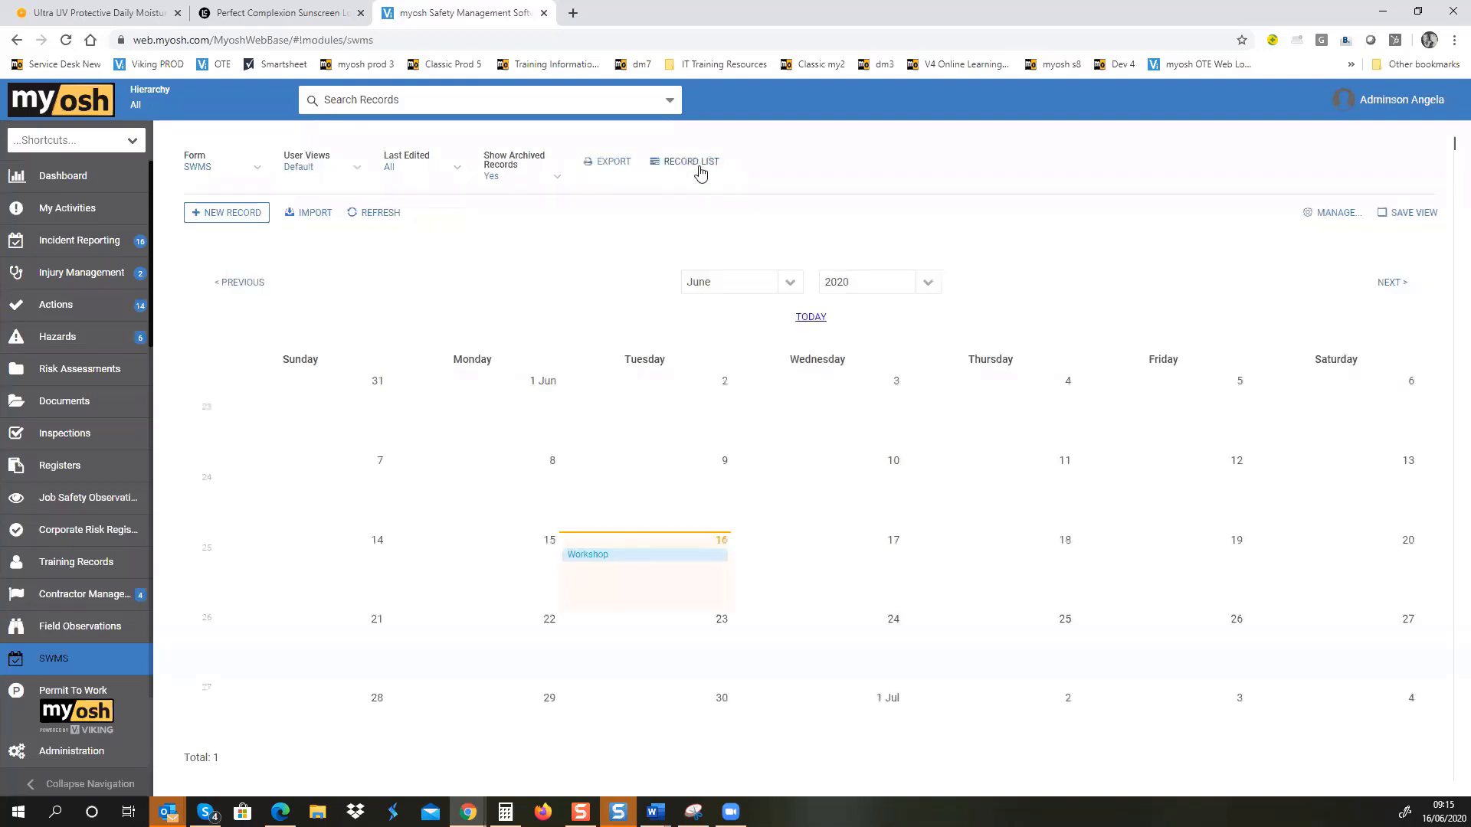
{"action": "left_click", "coordinate": [601, 564]}
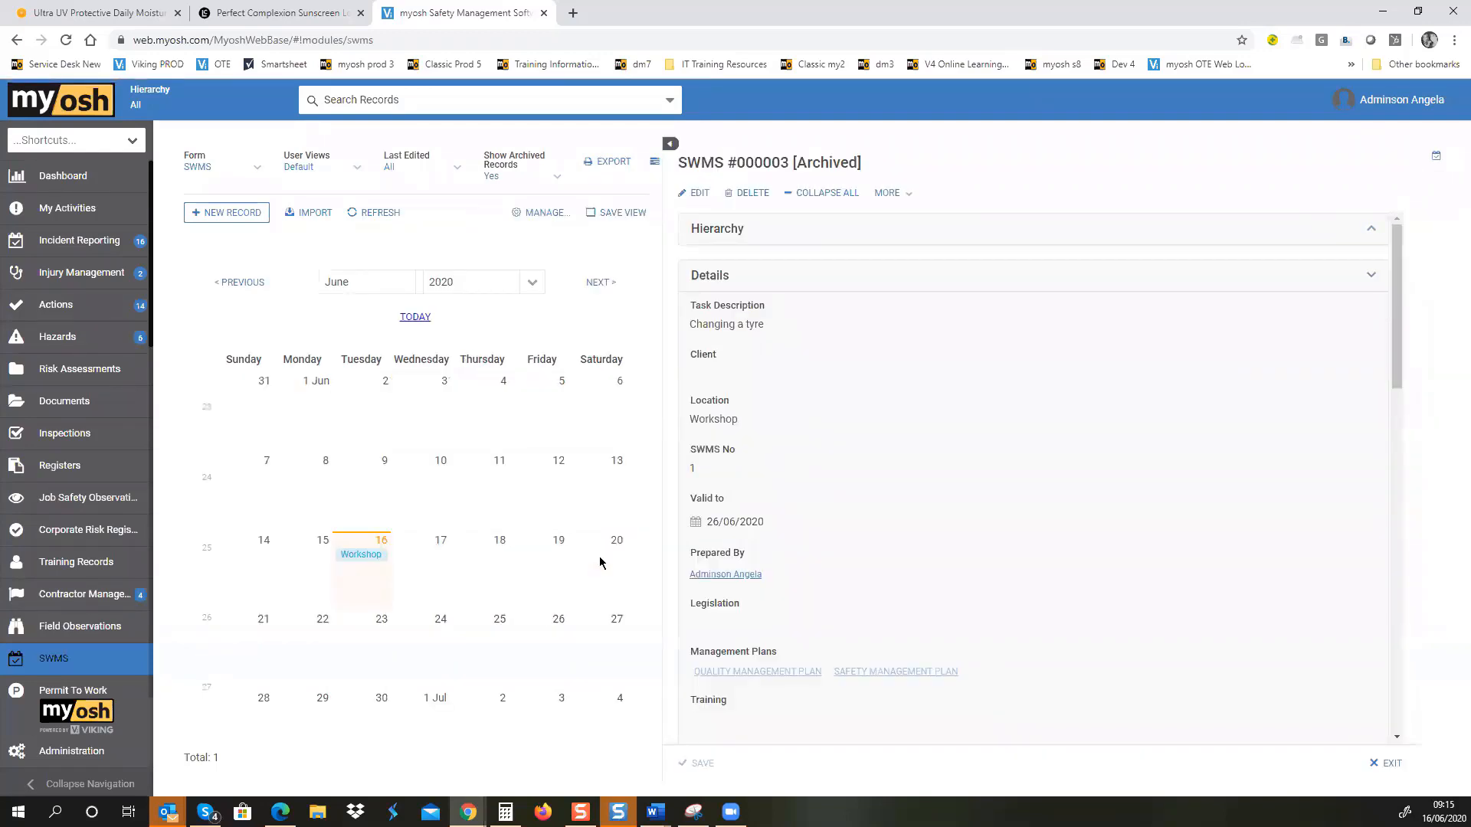
{"action": "left_click", "coordinate": [1391, 766]}
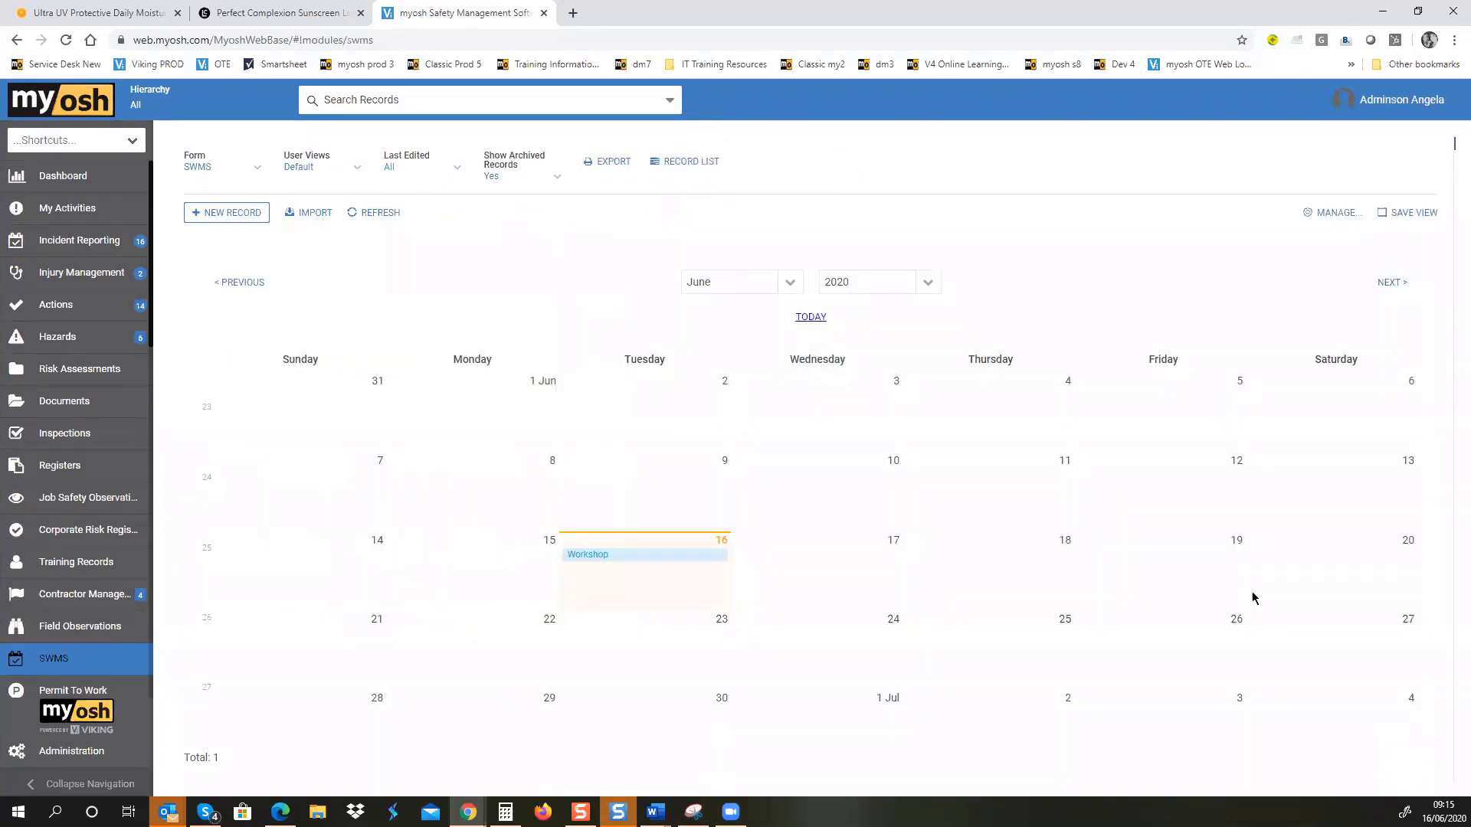
Step: Switch the SWMS calendar back to the record list and set Show Archived Records to All
{"action": "left_click", "coordinate": [671, 165]}
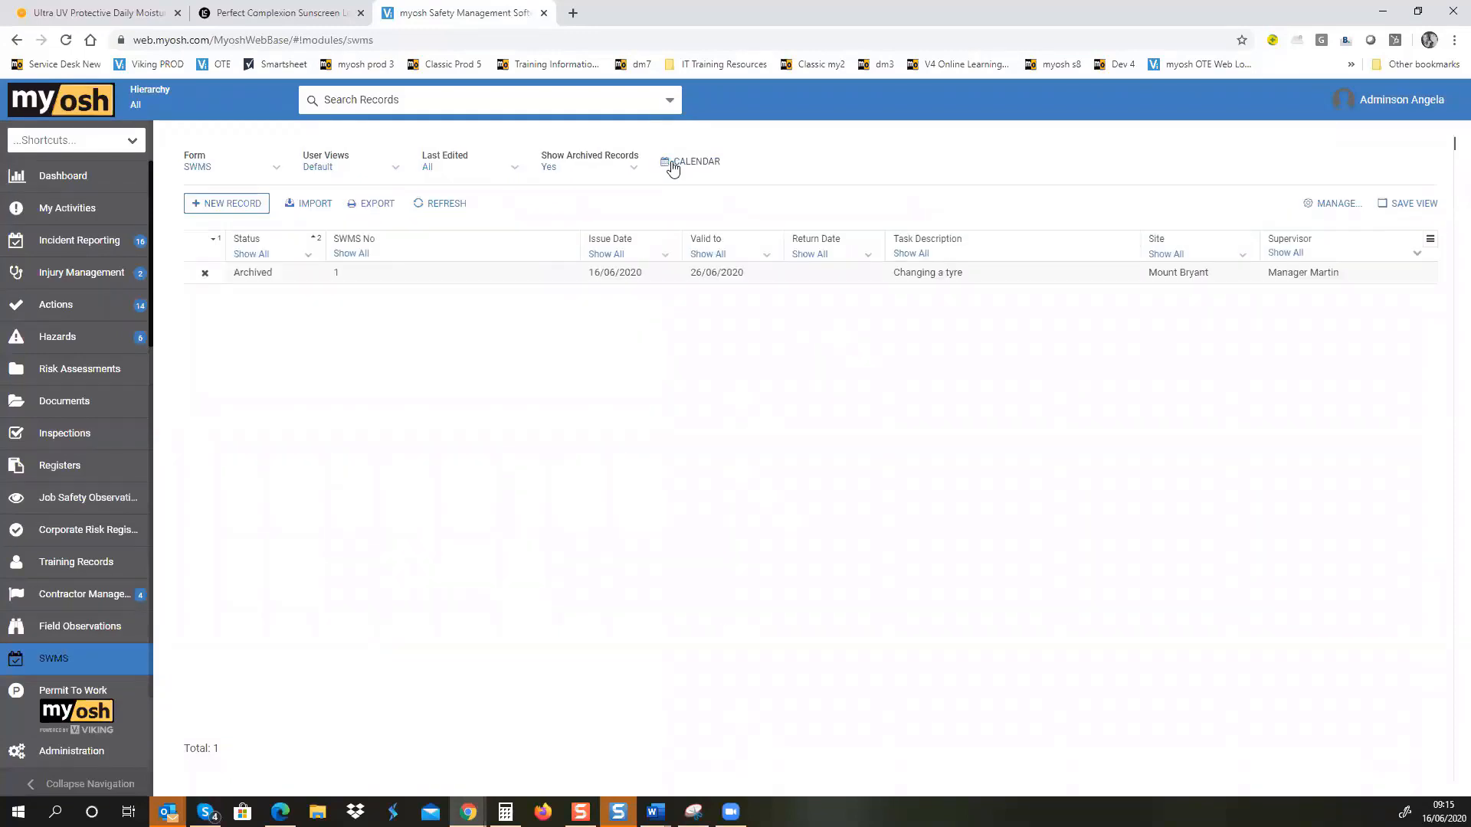
{"action": "left_click", "coordinate": [630, 168]}
{"action": "left_click", "coordinate": [613, 221]}
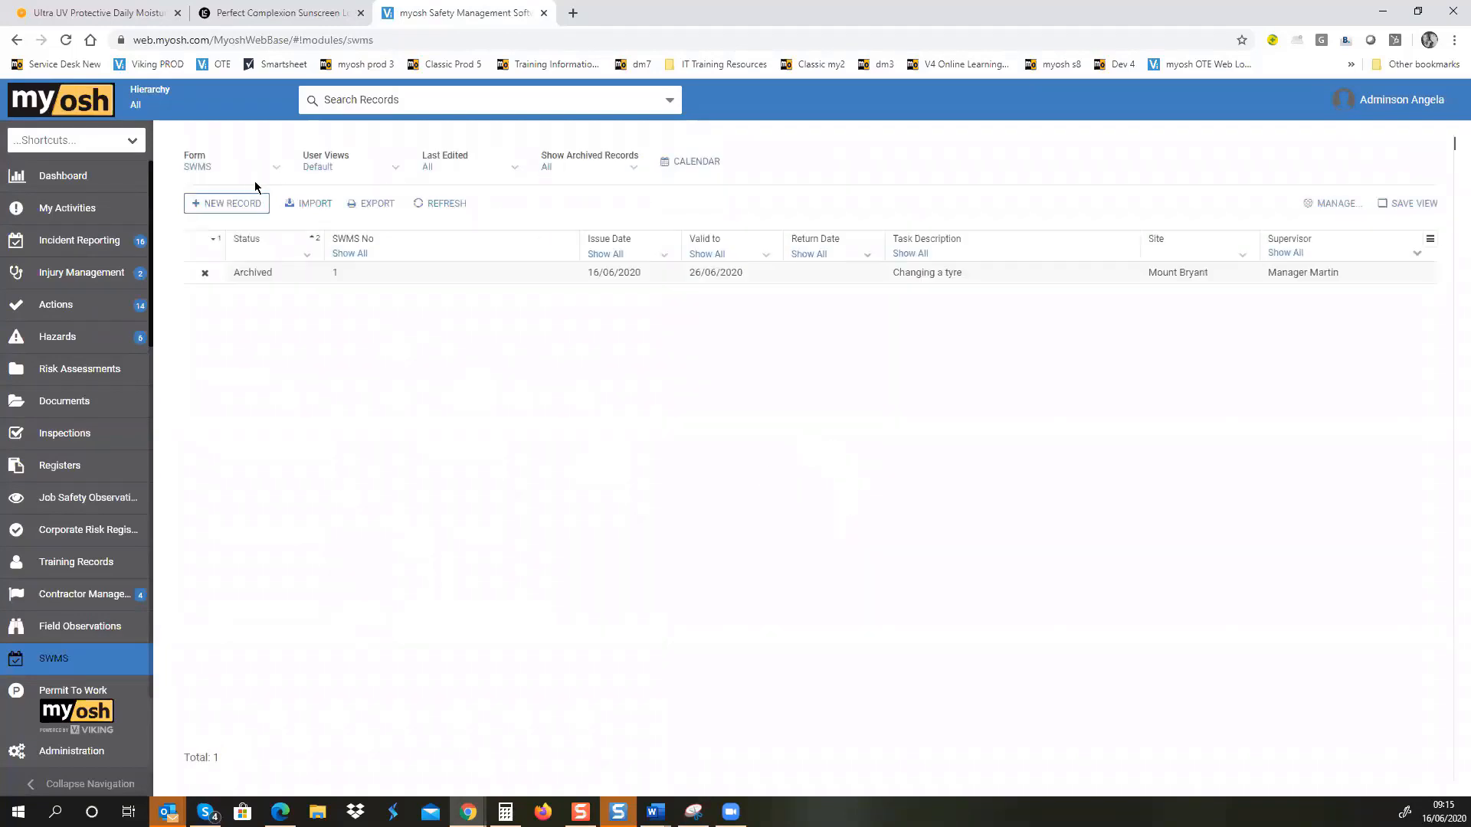
Step: Start a new SWMS record, widen it over the record list and expand its Hierarchy section
{"action": "left_click", "coordinate": [242, 204]}
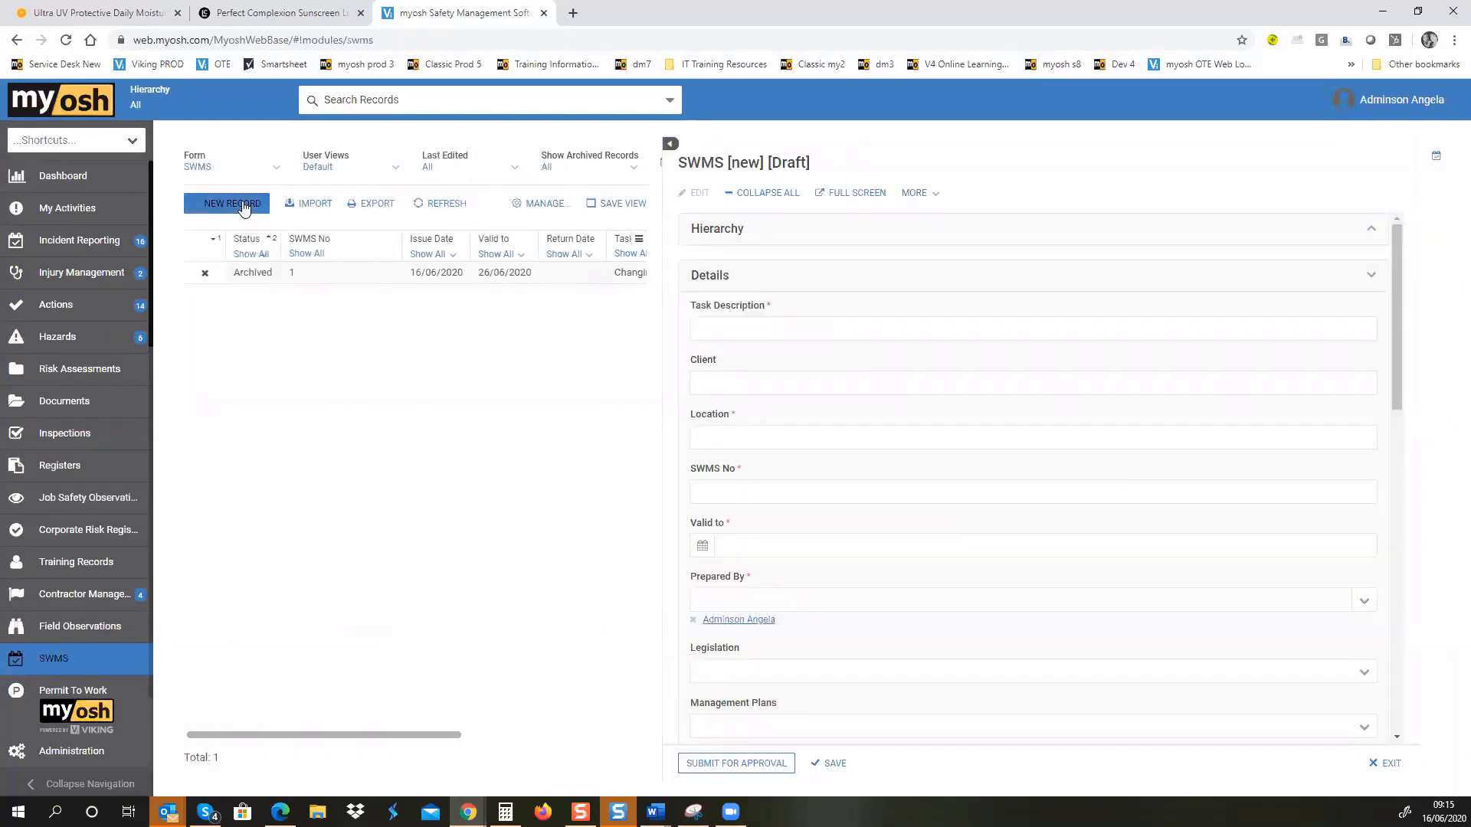
{"action": "left_click", "coordinate": [670, 144]}
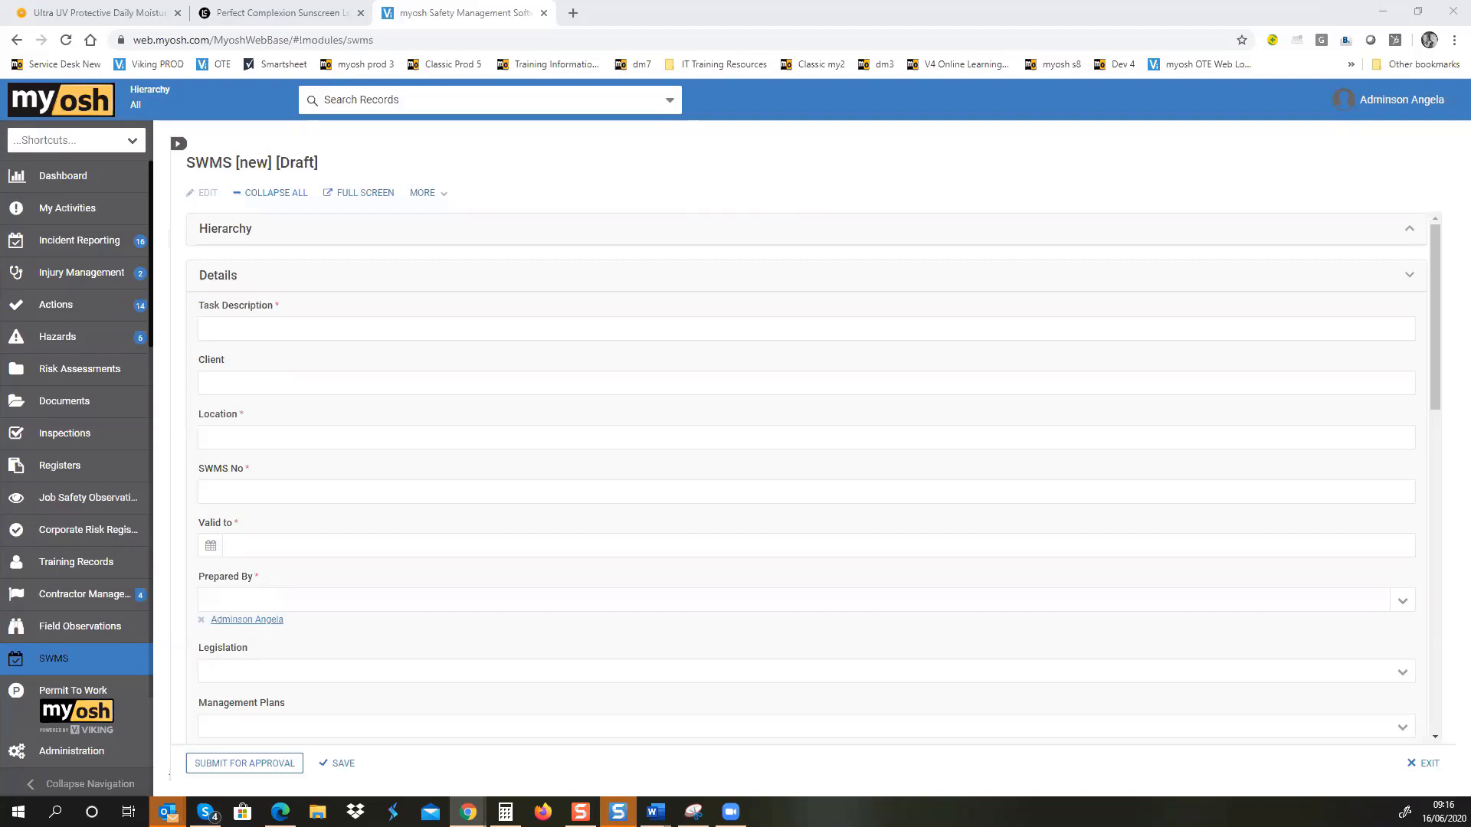
{"action": "left_click", "coordinate": [259, 241]}
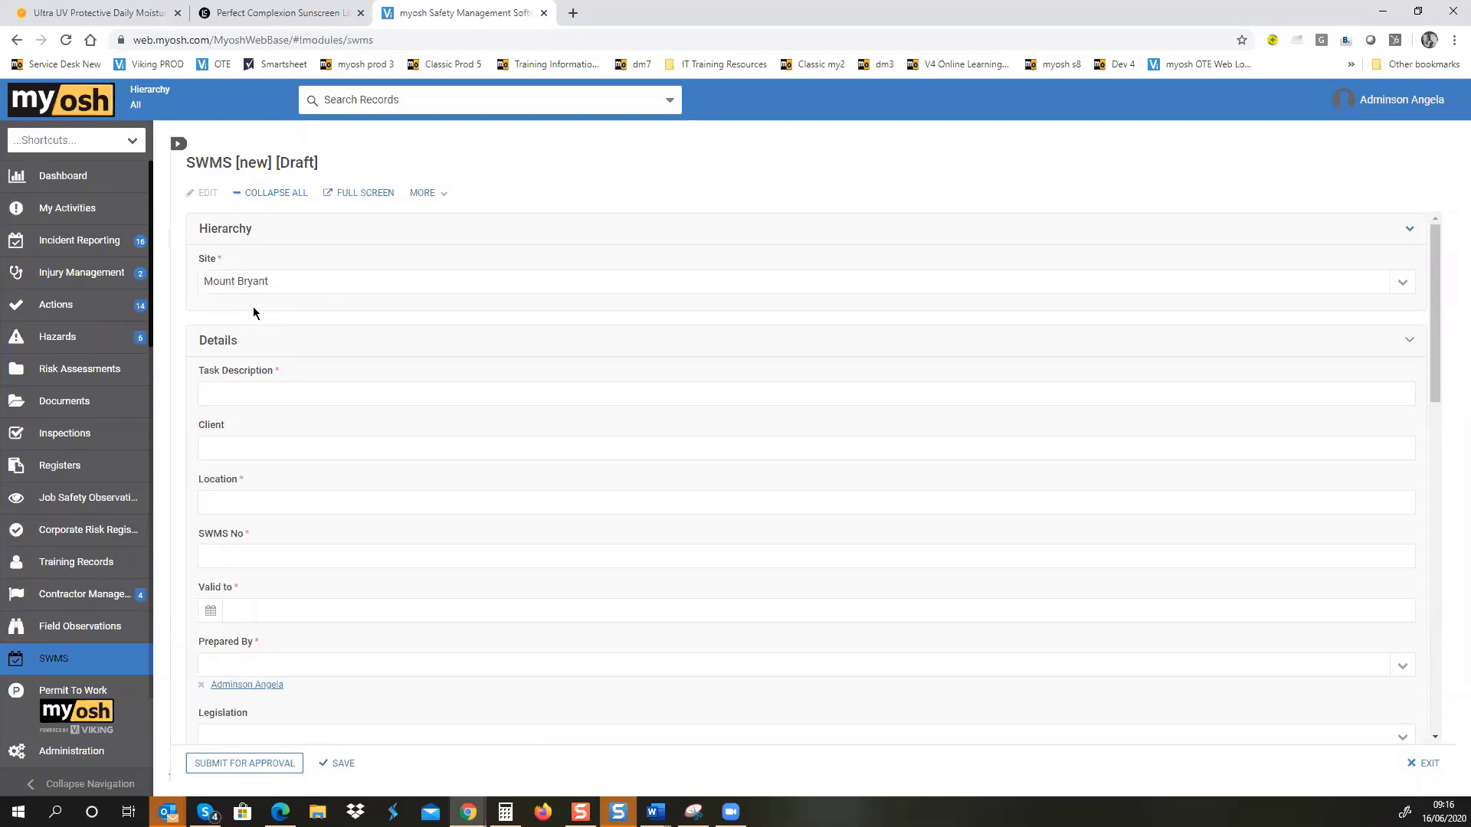
Step: Open the form/workflow definitions in Administration and show the forms of the SWMS module
{"action": "left_click", "coordinate": [106, 757]}
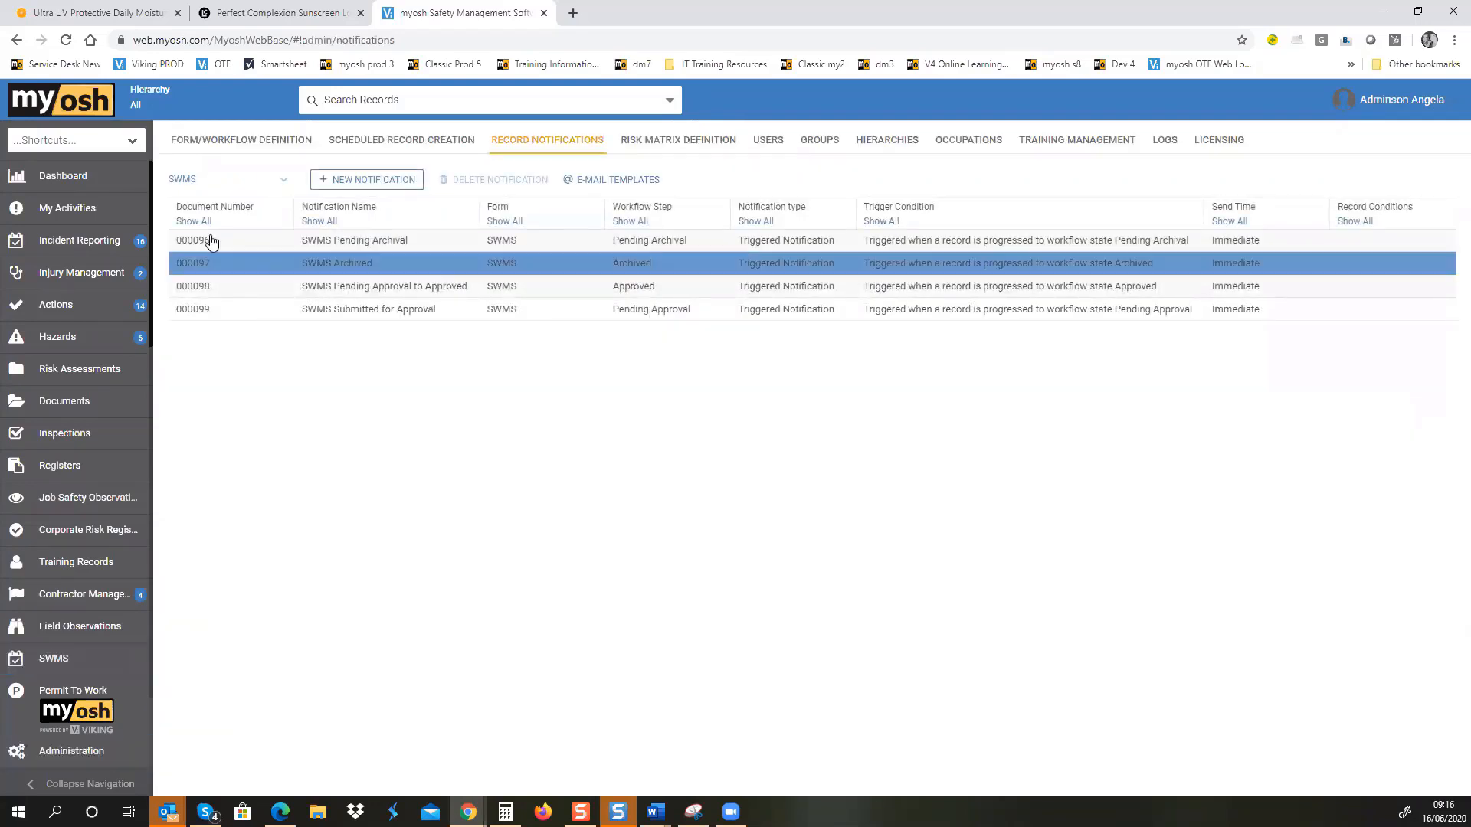
{"action": "left_click", "coordinate": [237, 140]}
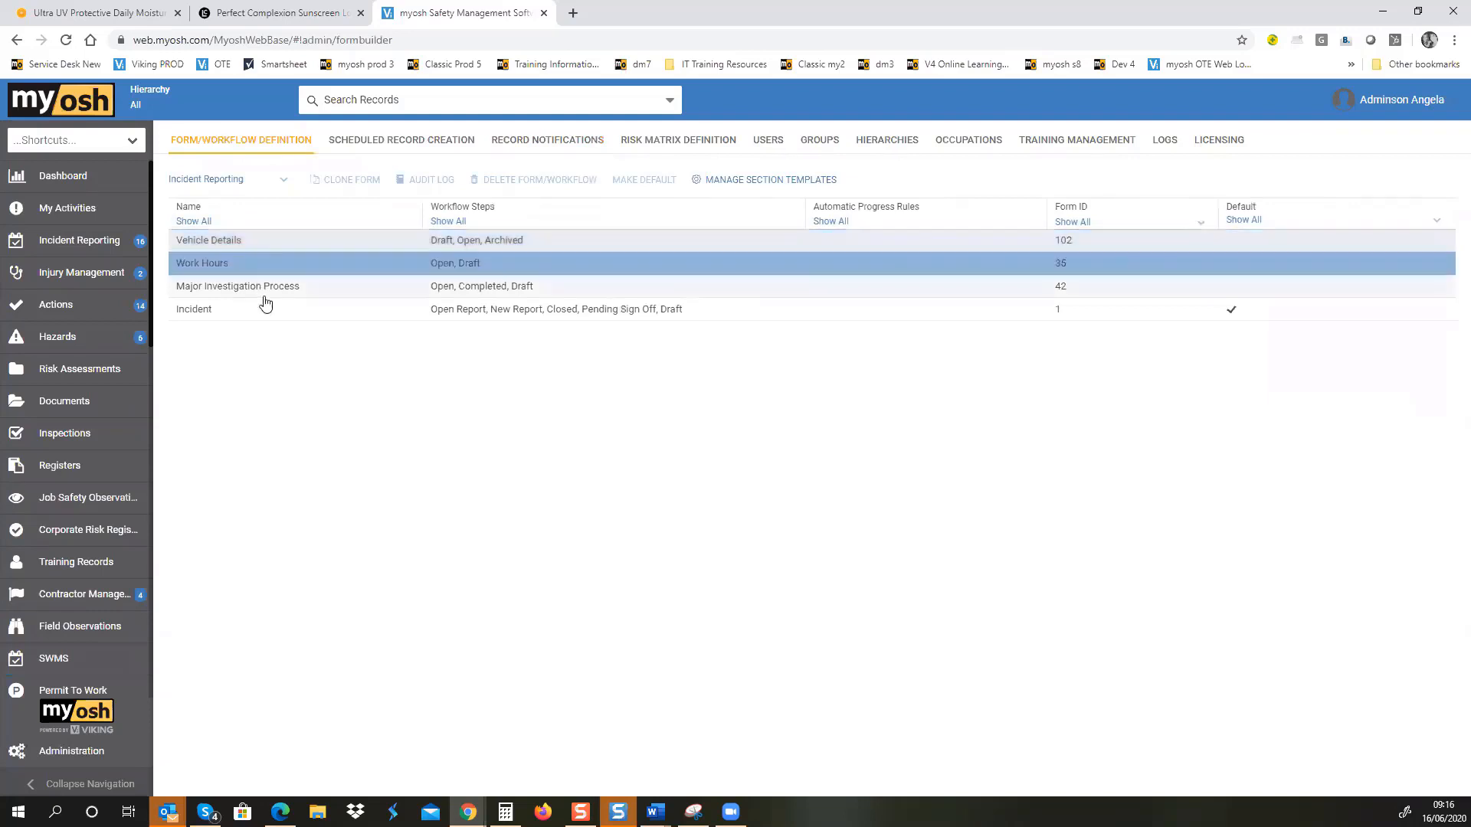
{"action": "left_click", "coordinate": [283, 184]}
{"action": "type", "text": "swms"}
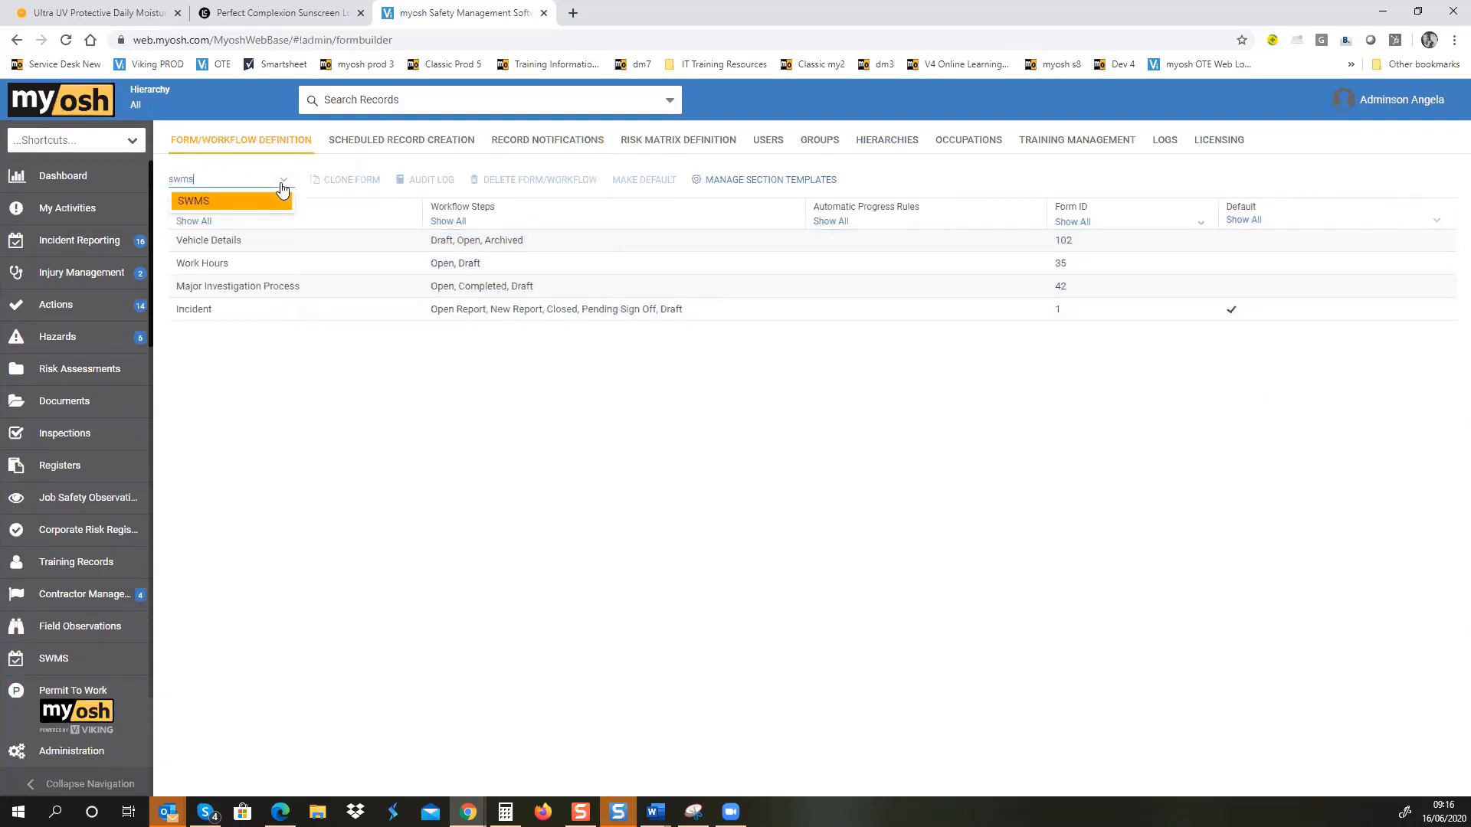
{"action": "left_click", "coordinate": [209, 203]}
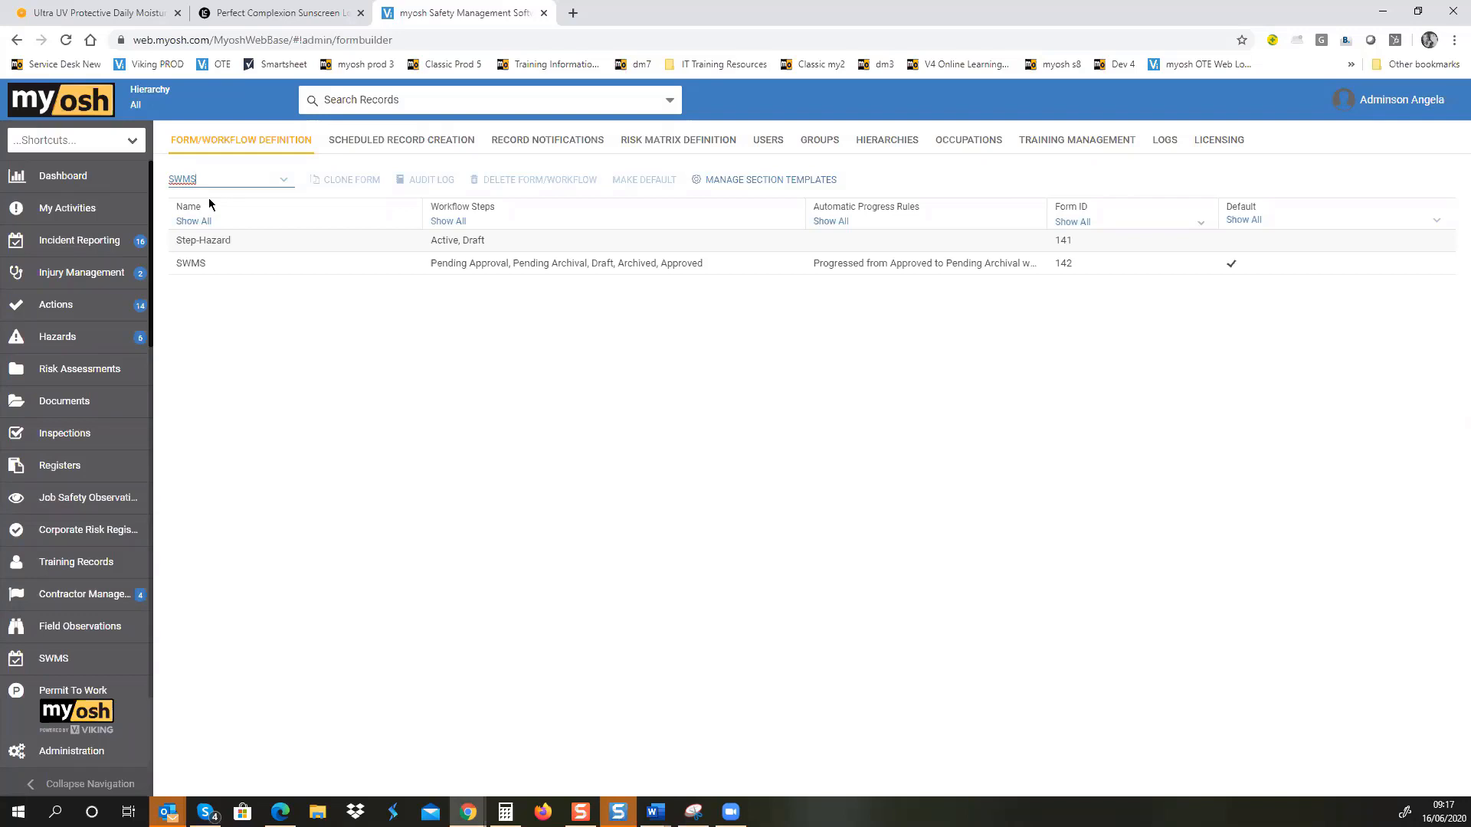
Step: Open the SWMS form definition, try toggling the Division and Department hierarchy levels, and cancel the editor without saving
{"action": "double_click", "coordinate": [219, 272]}
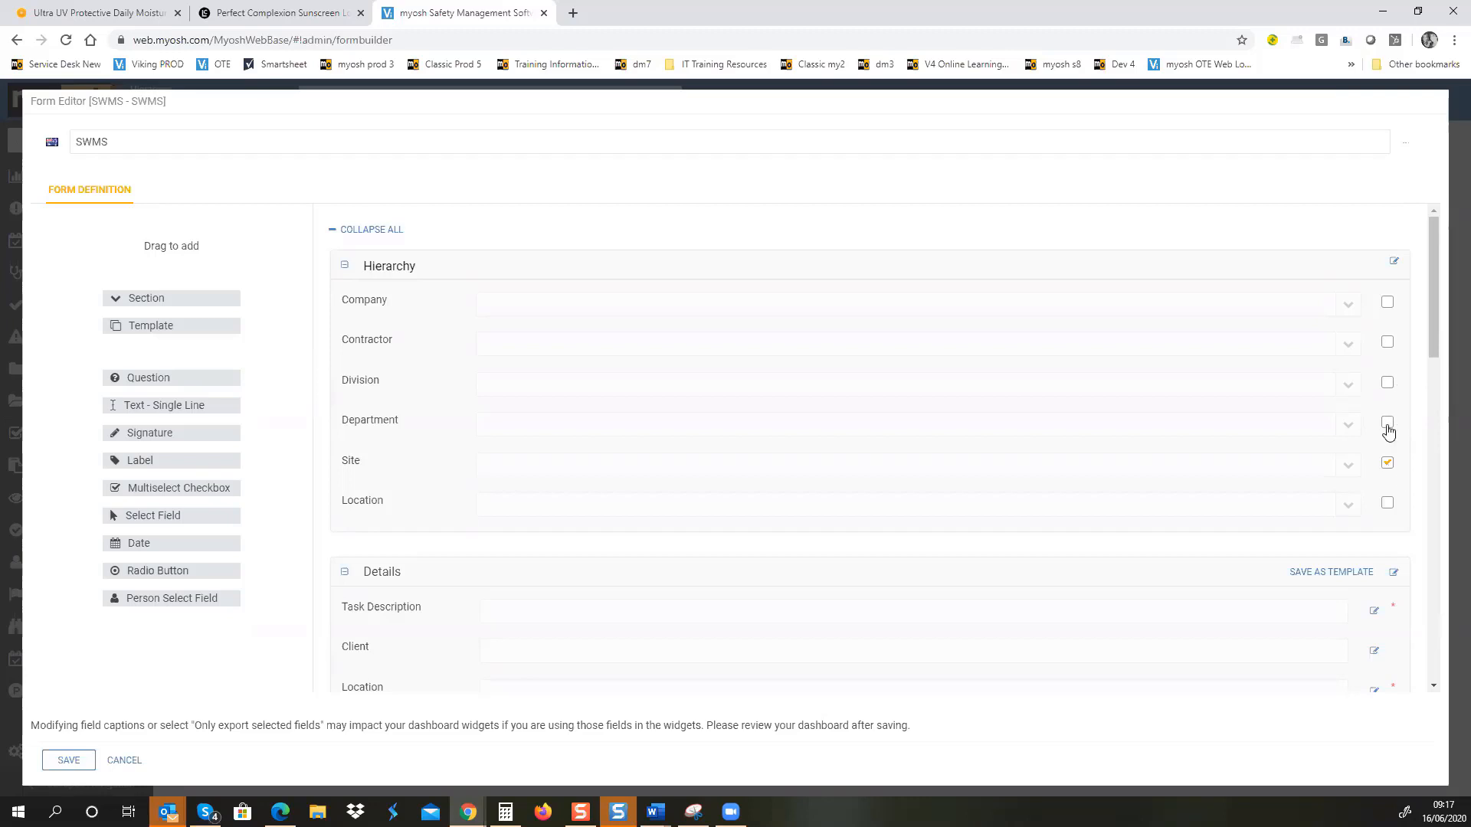
{"action": "left_click", "coordinate": [1387, 383]}
{"action": "left_click", "coordinate": [1387, 423]}
{"action": "left_click", "coordinate": [1388, 382]}
{"action": "left_click", "coordinate": [122, 761]}
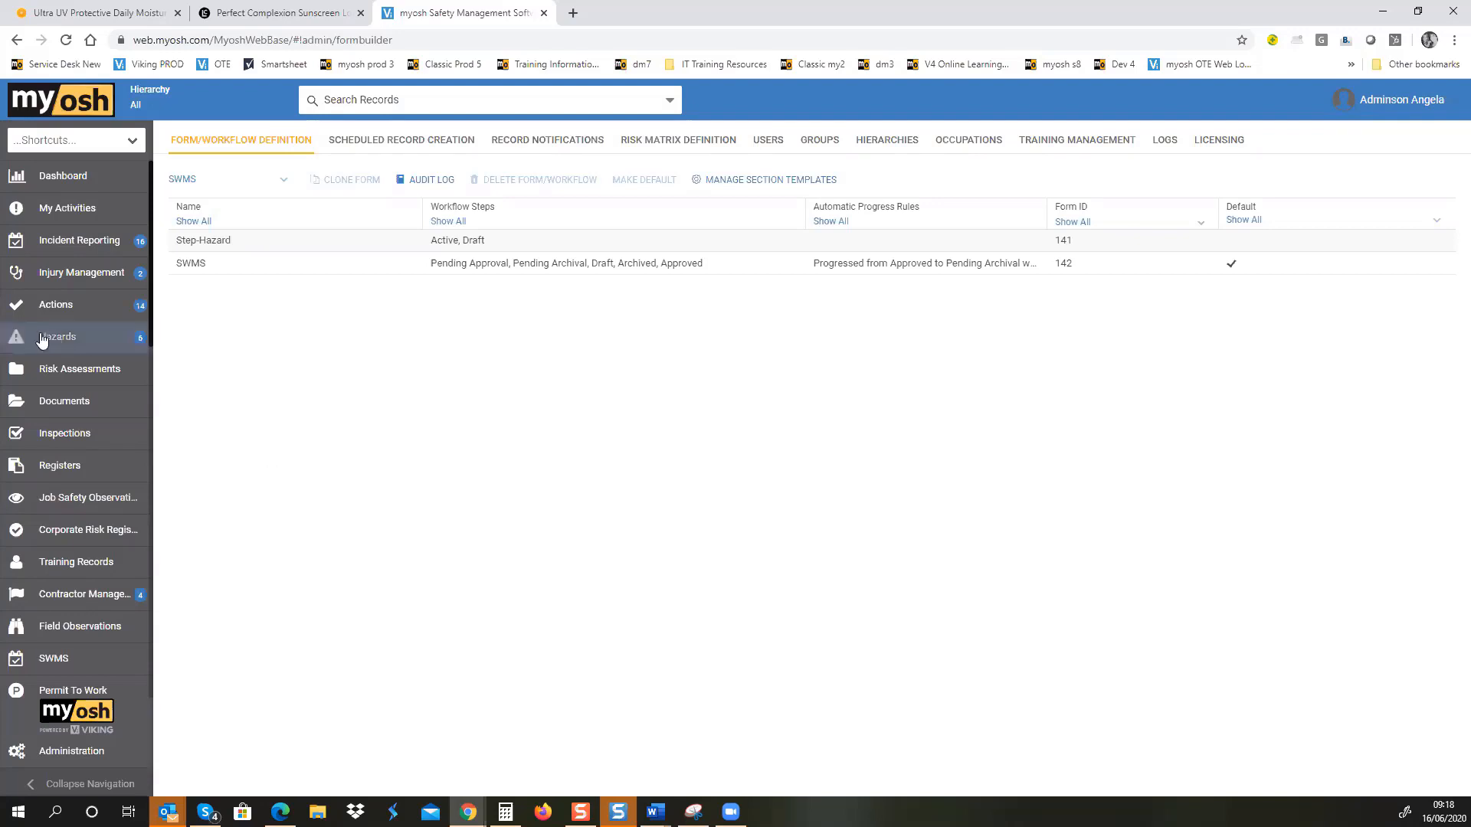
Step: Return to the SWMS module and exit the unsaved new record
{"action": "left_click", "coordinate": [56, 658]}
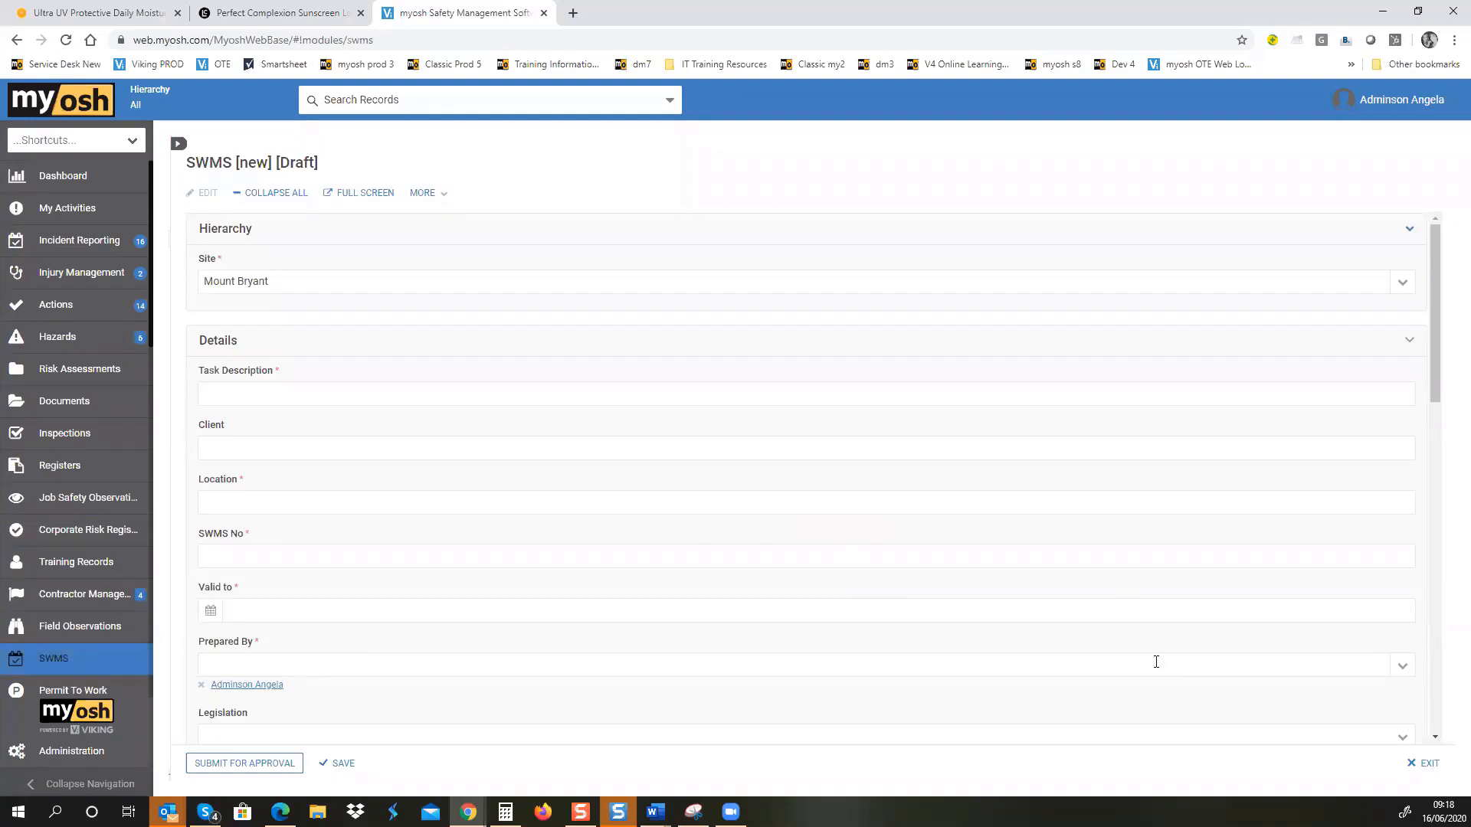
{"action": "left_click", "coordinate": [1419, 763]}
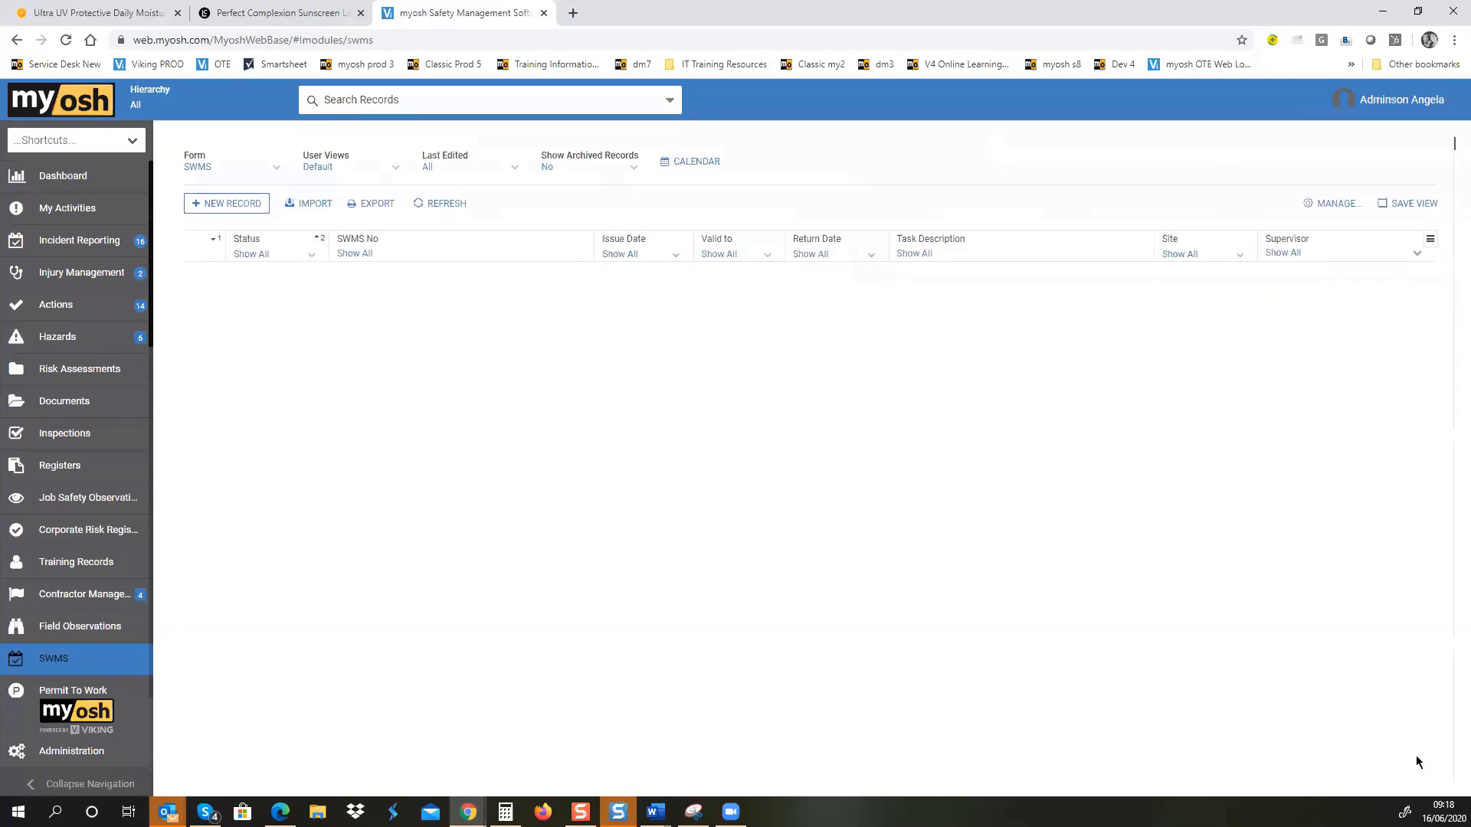